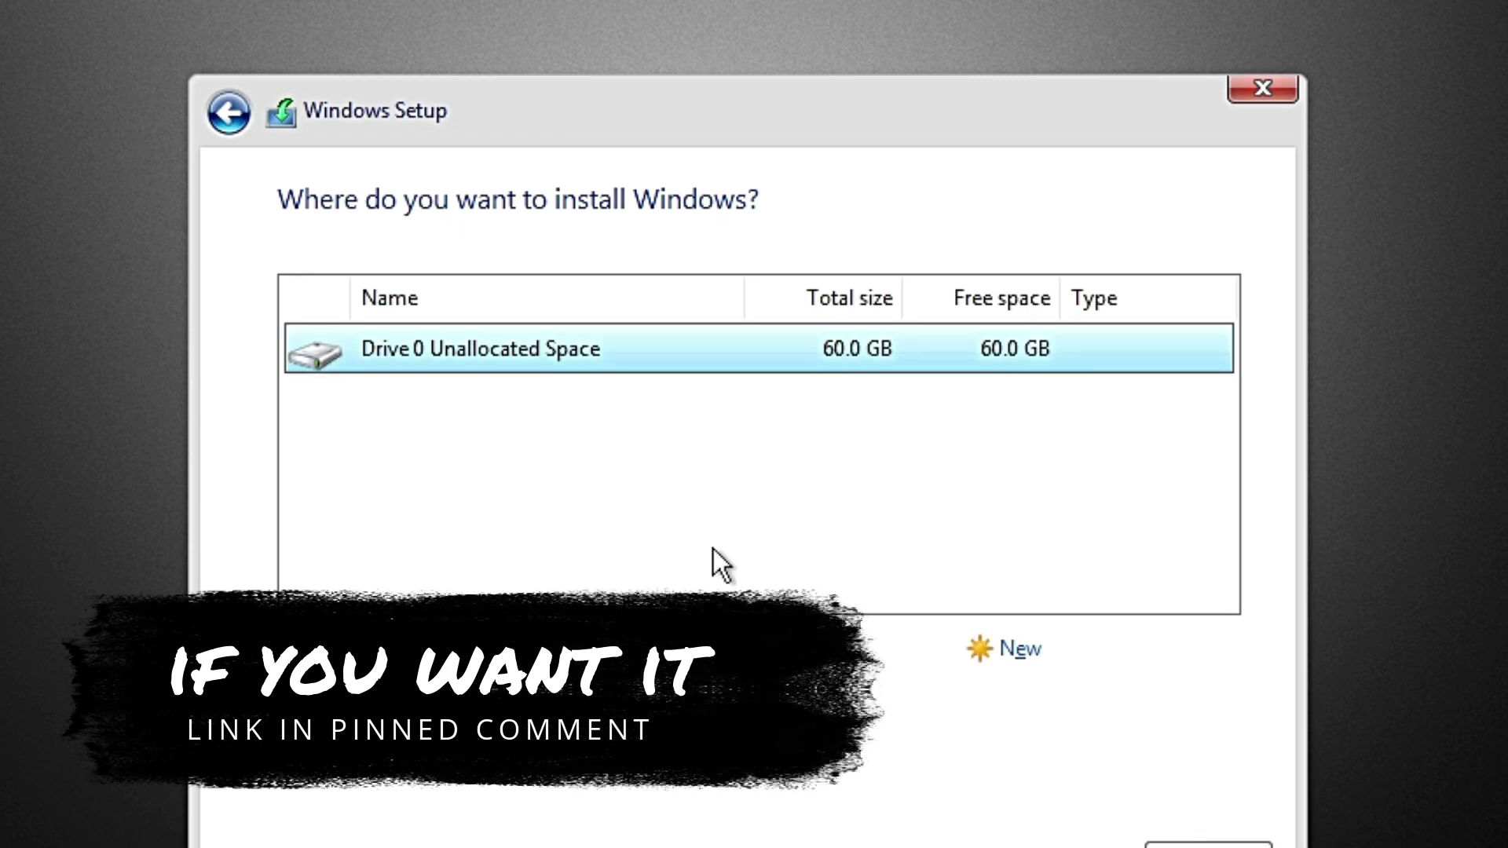
- Start the Windows installation on the Drive 0 Unallocated Space
left_click(1186, 845)
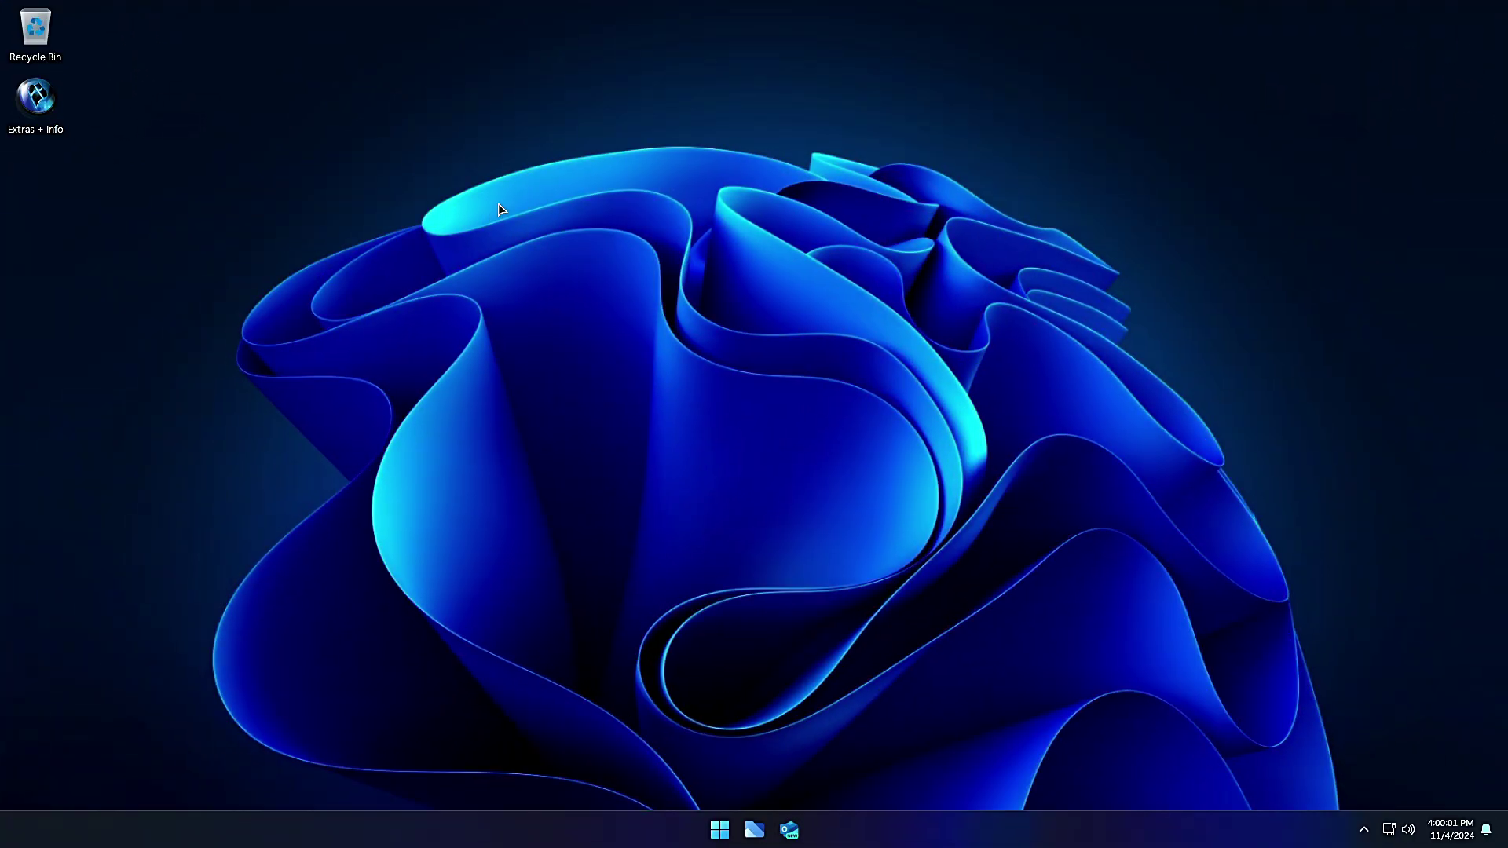
- Open the Extras + Info collection and inspect its Desktop Shortcuts, Enable Printing and Fix Xbox Sign In folders
double_click(48, 109)
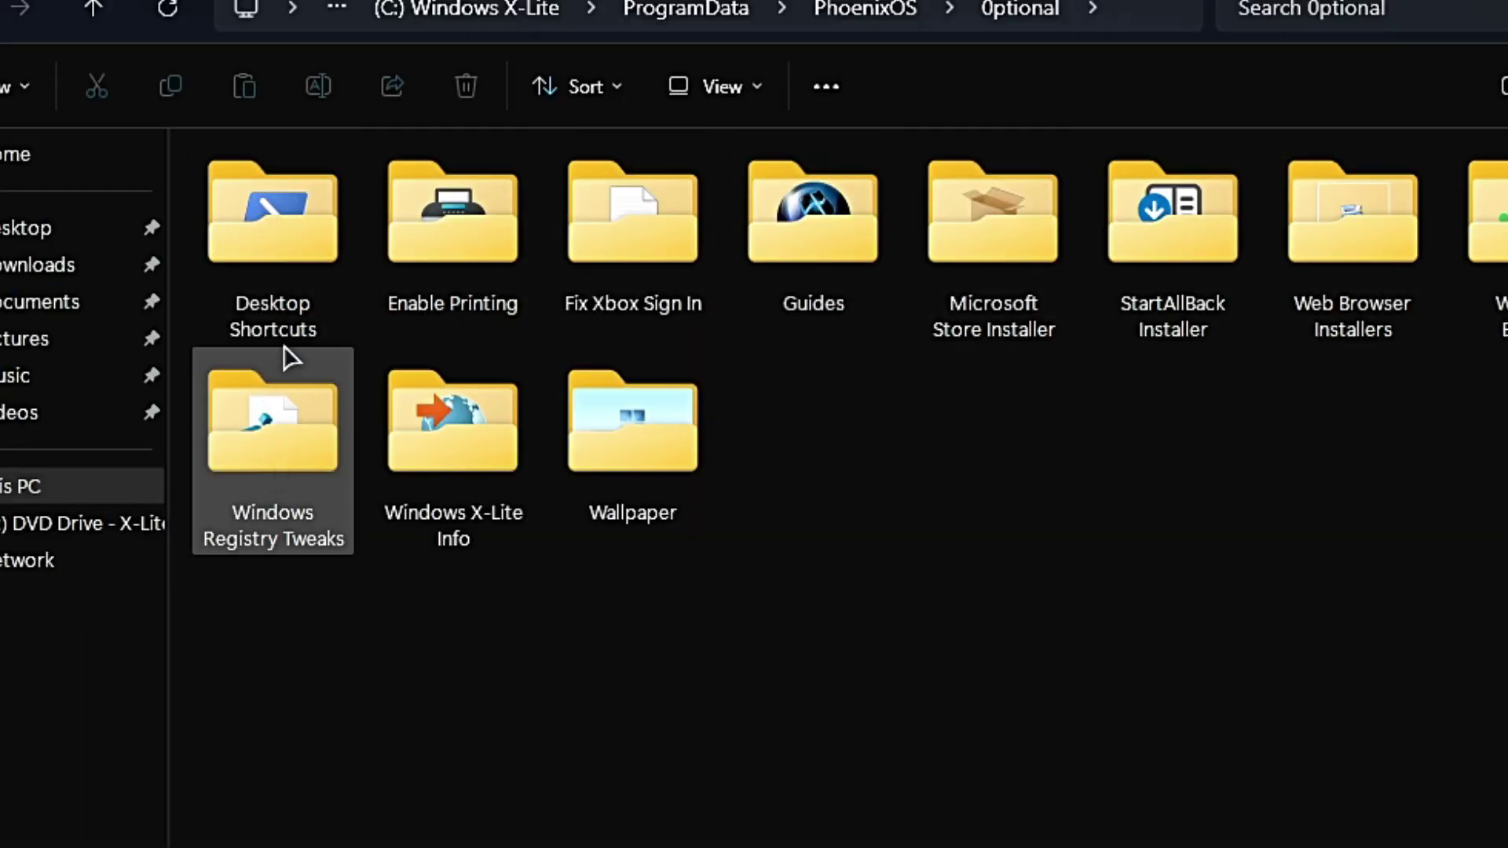
double_click(275, 234)
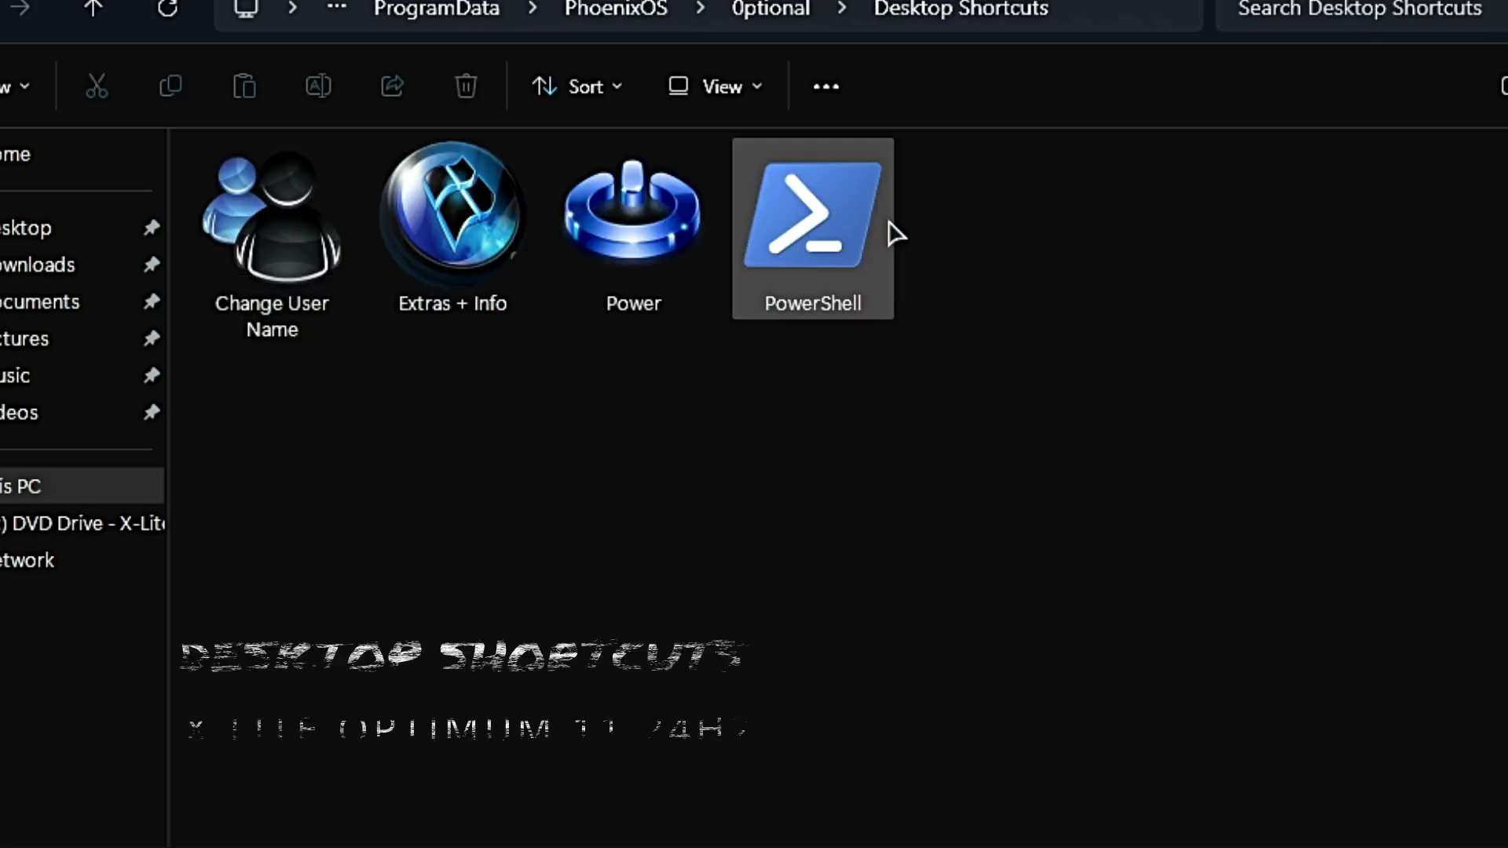
left_click(93, 9)
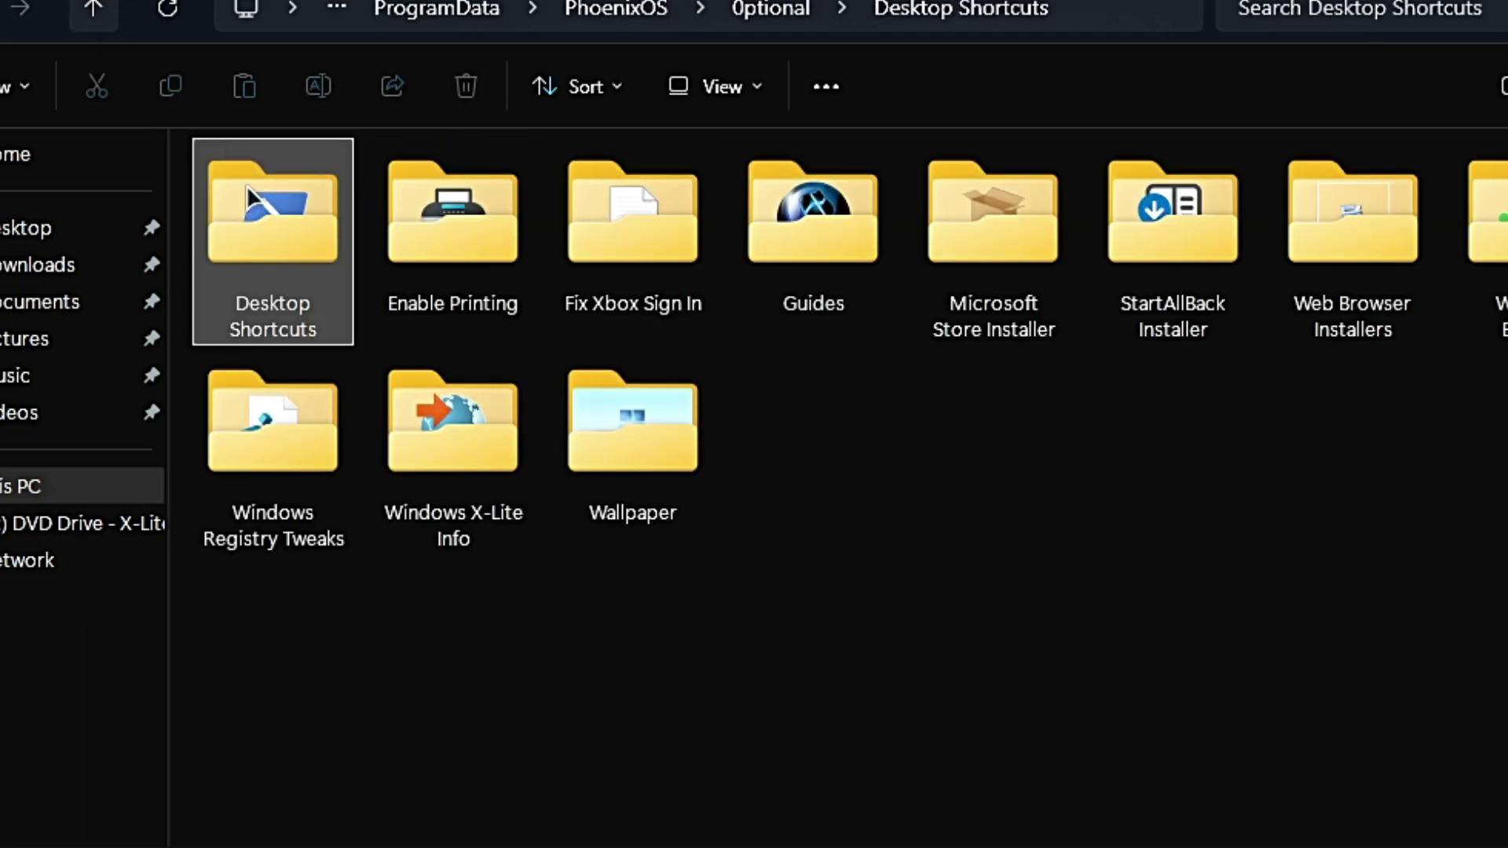
double_click(460, 230)
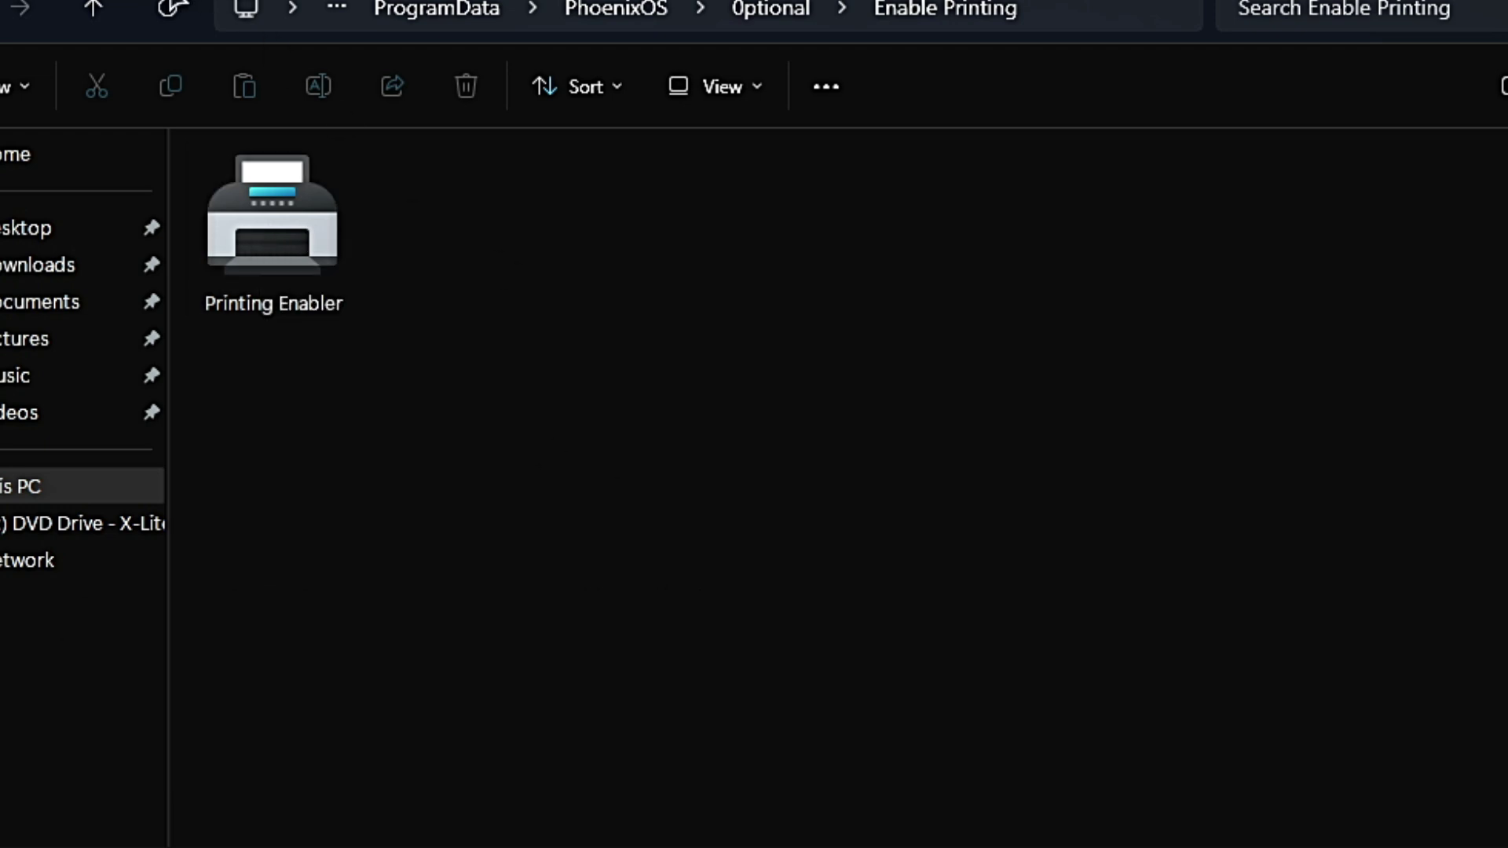
left_click(108, 21)
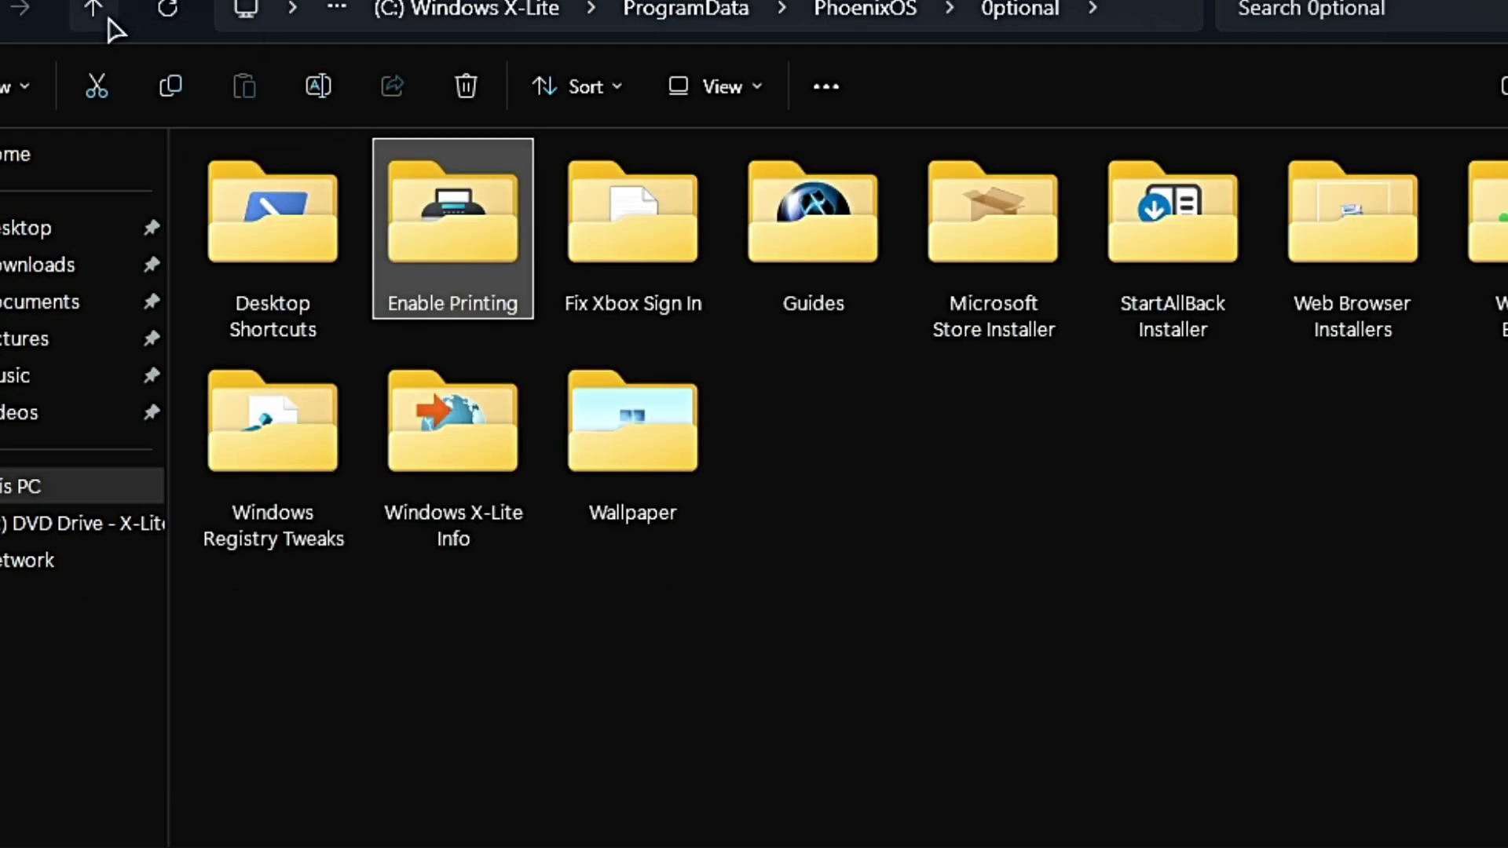
double_click(671, 218)
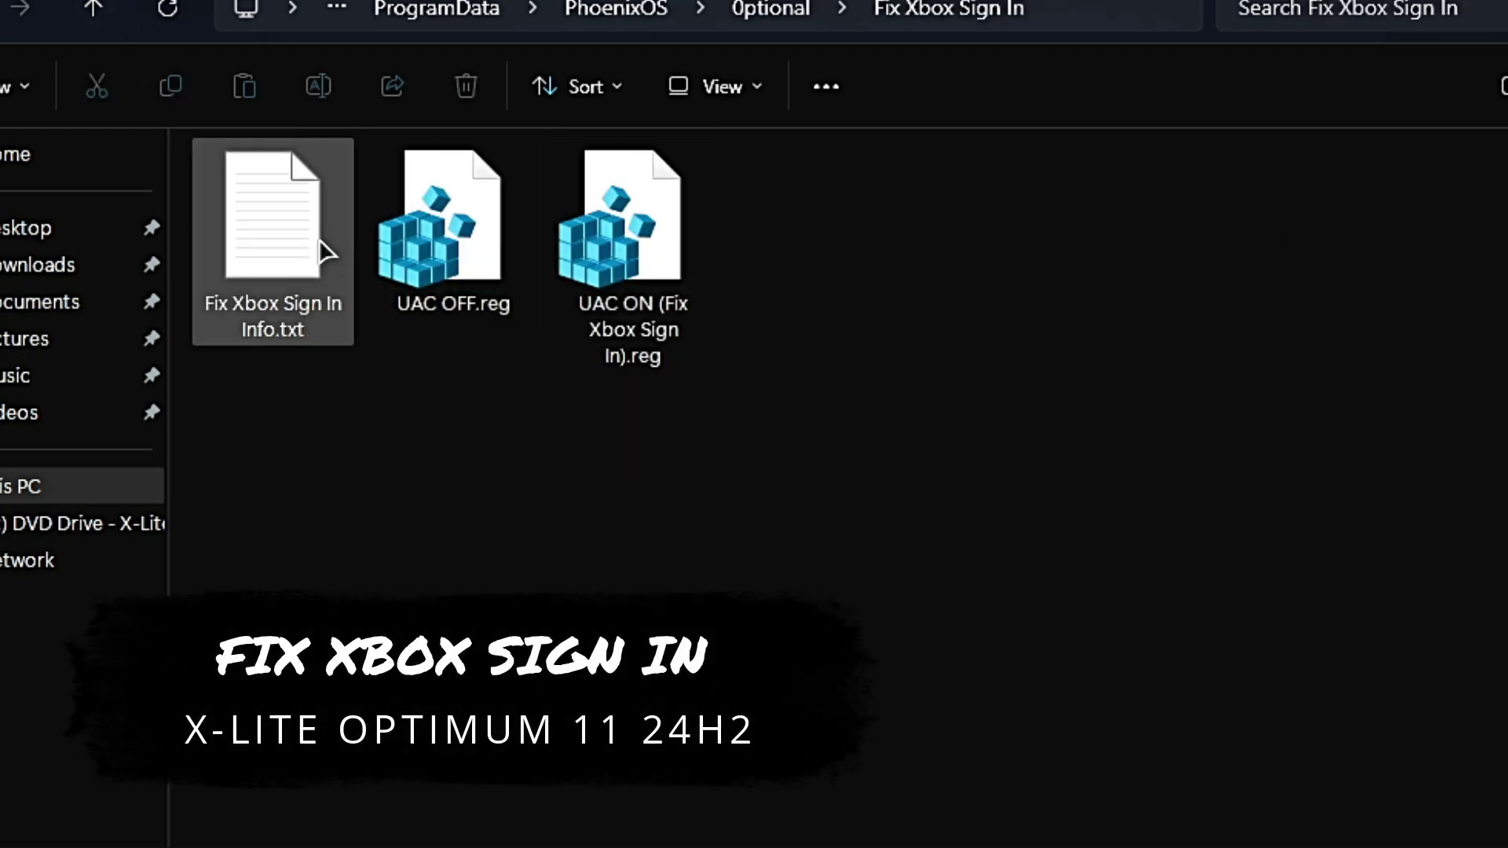
left_click(92, 9)
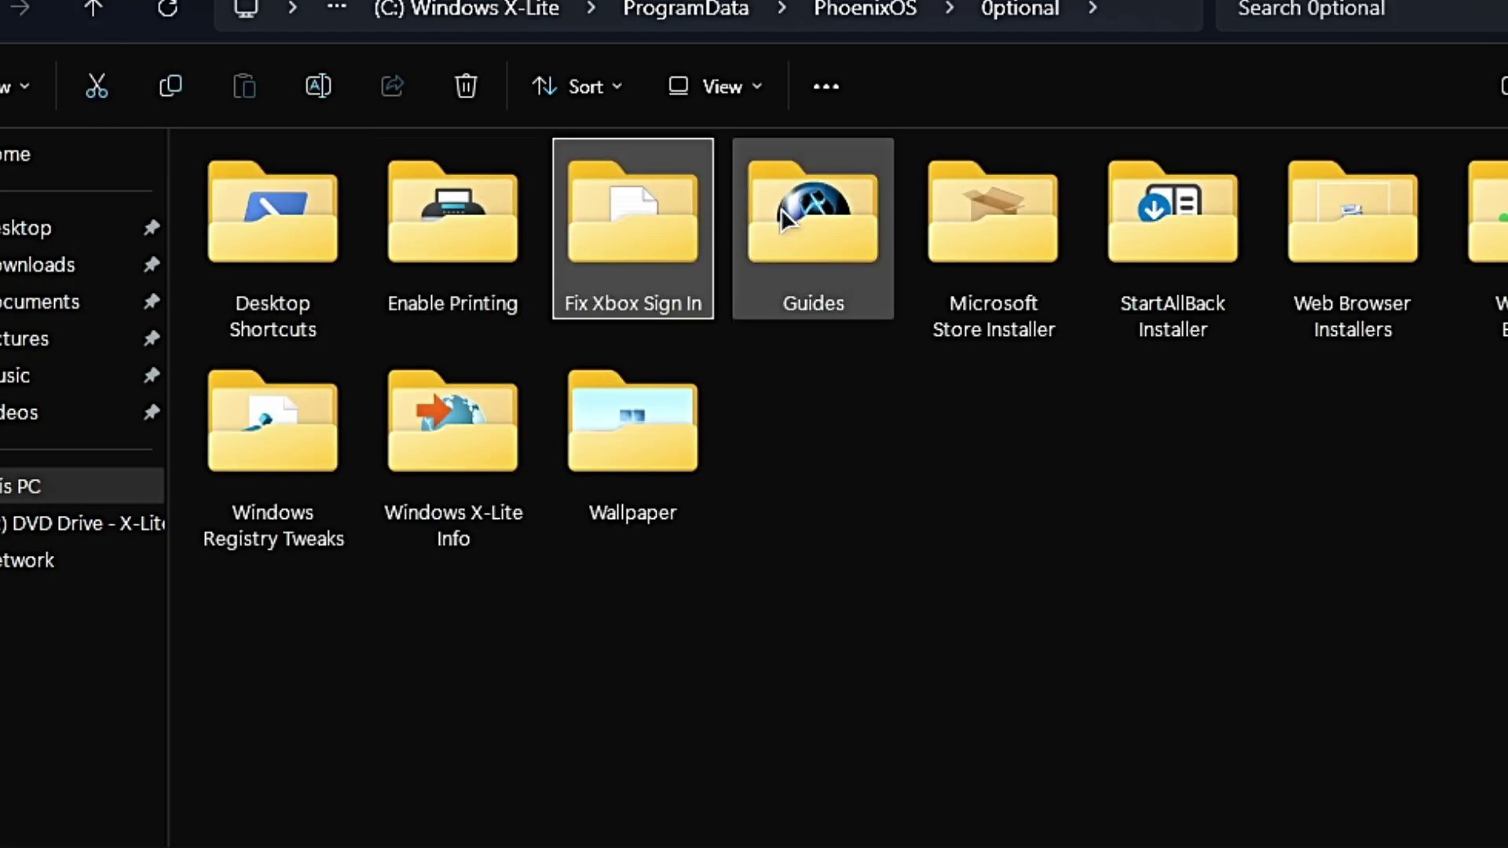
- Inspect the contents of the Guides, Microsoft Store Installer and StartAllBack Installer folders
left_click(846, 230)
double_click(846, 230)
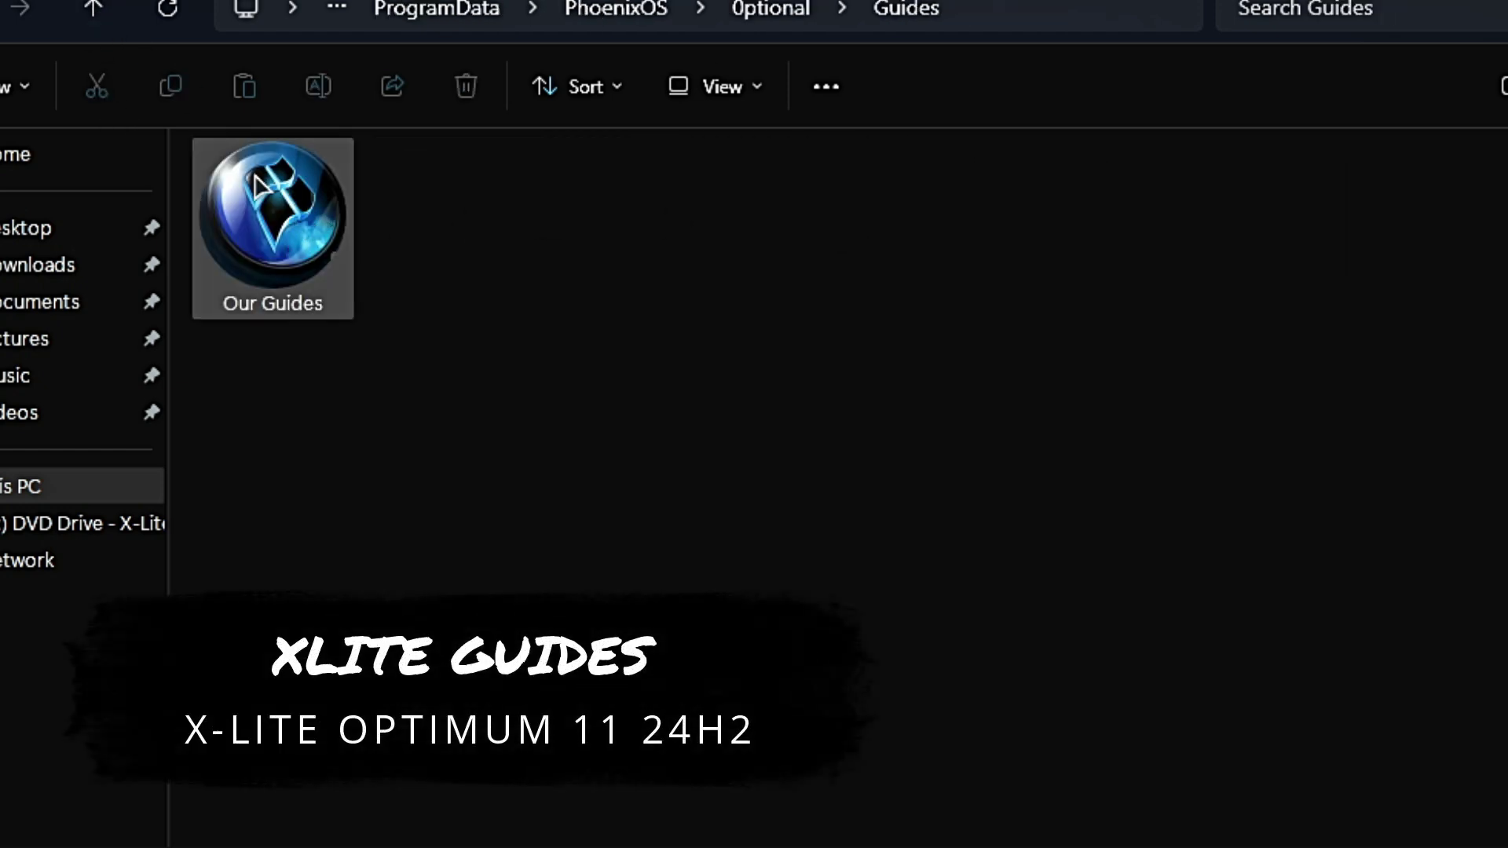
left_click(95, 11)
double_click(991, 224)
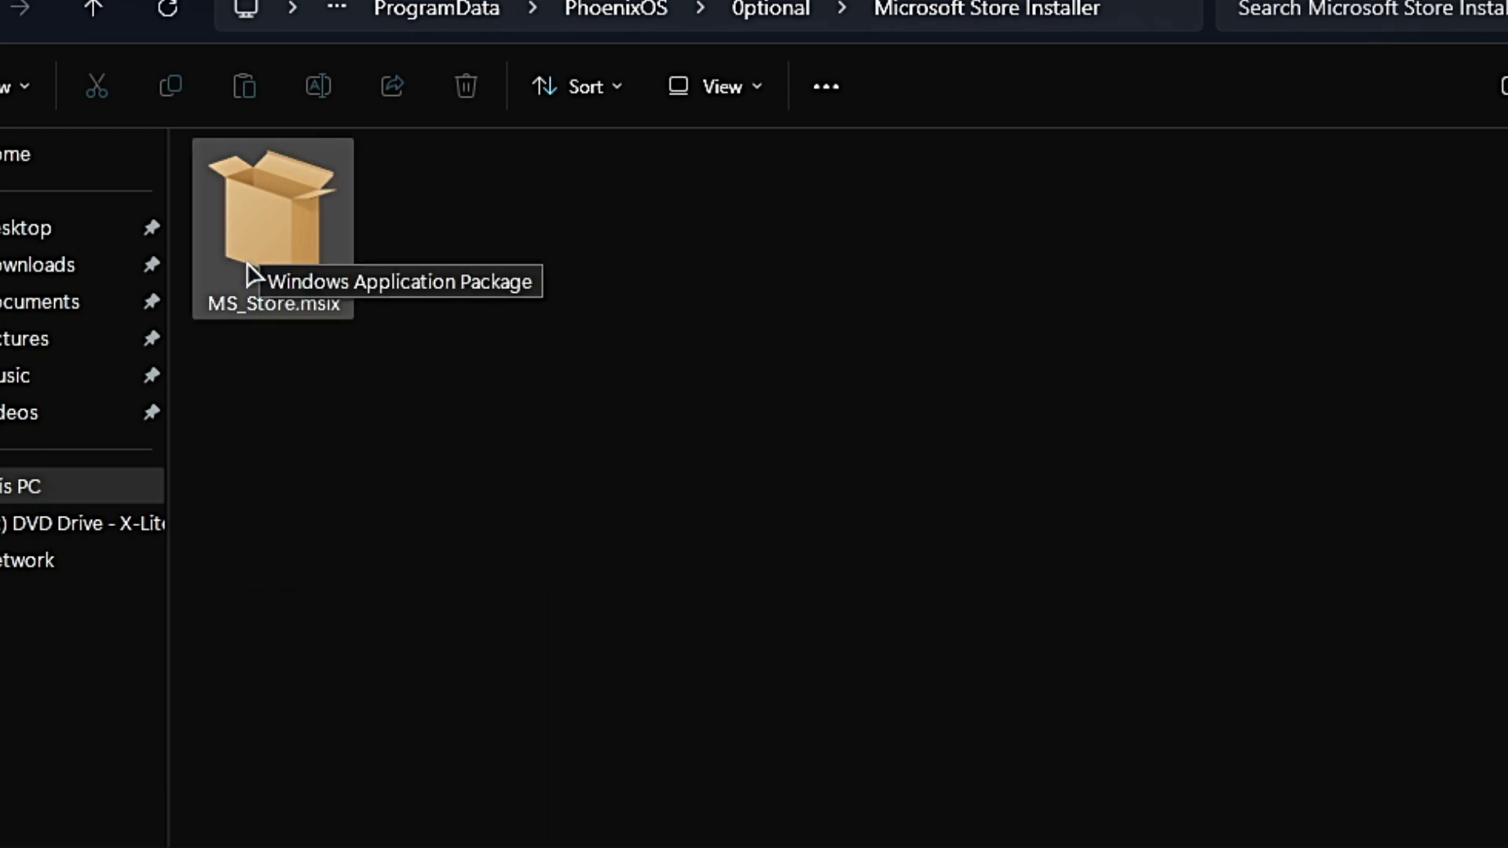
left_click(94, 11)
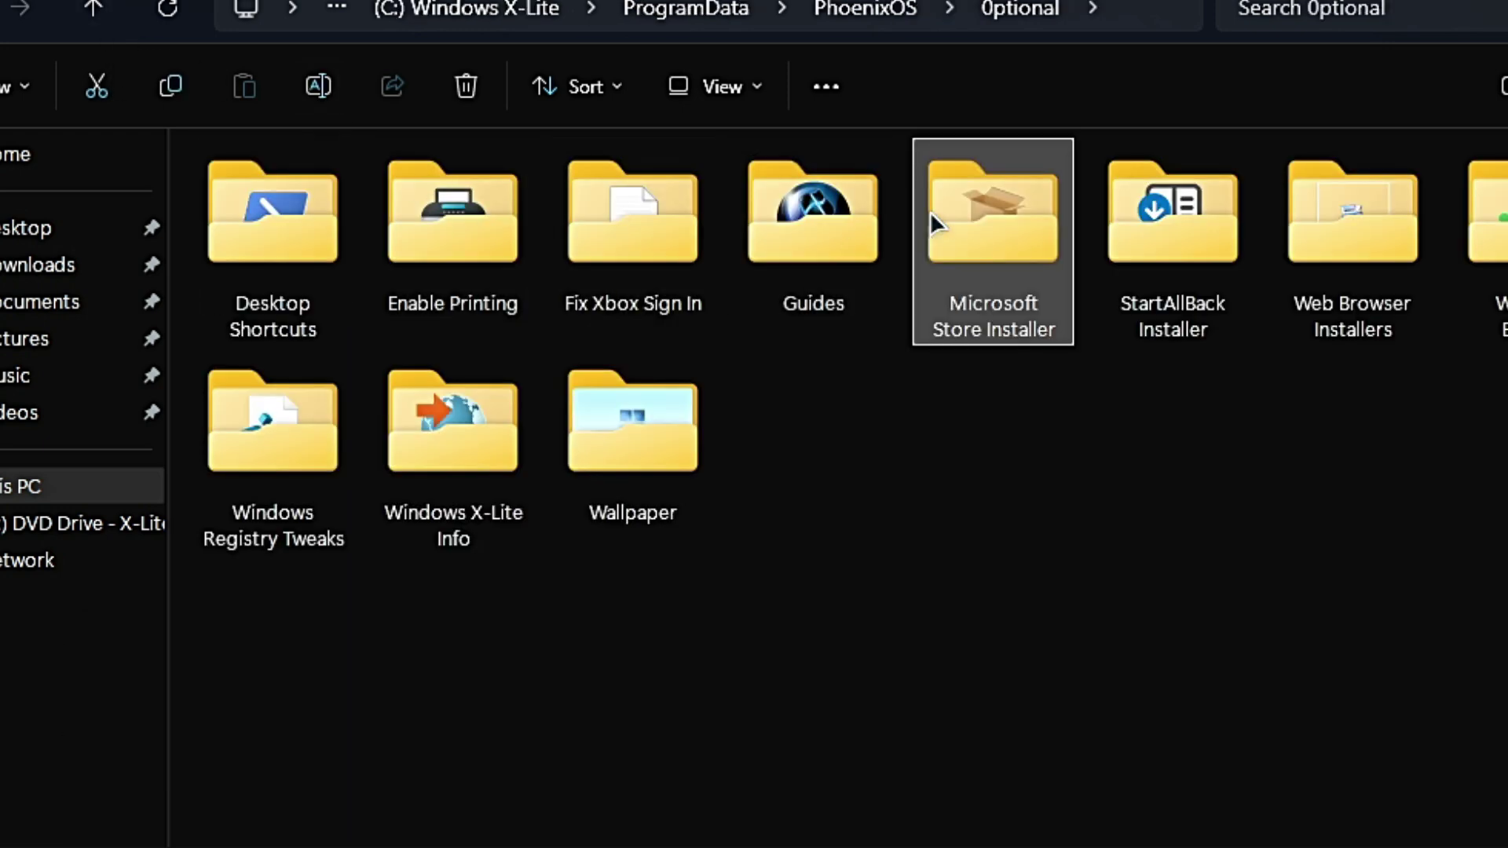
double_click(1166, 214)
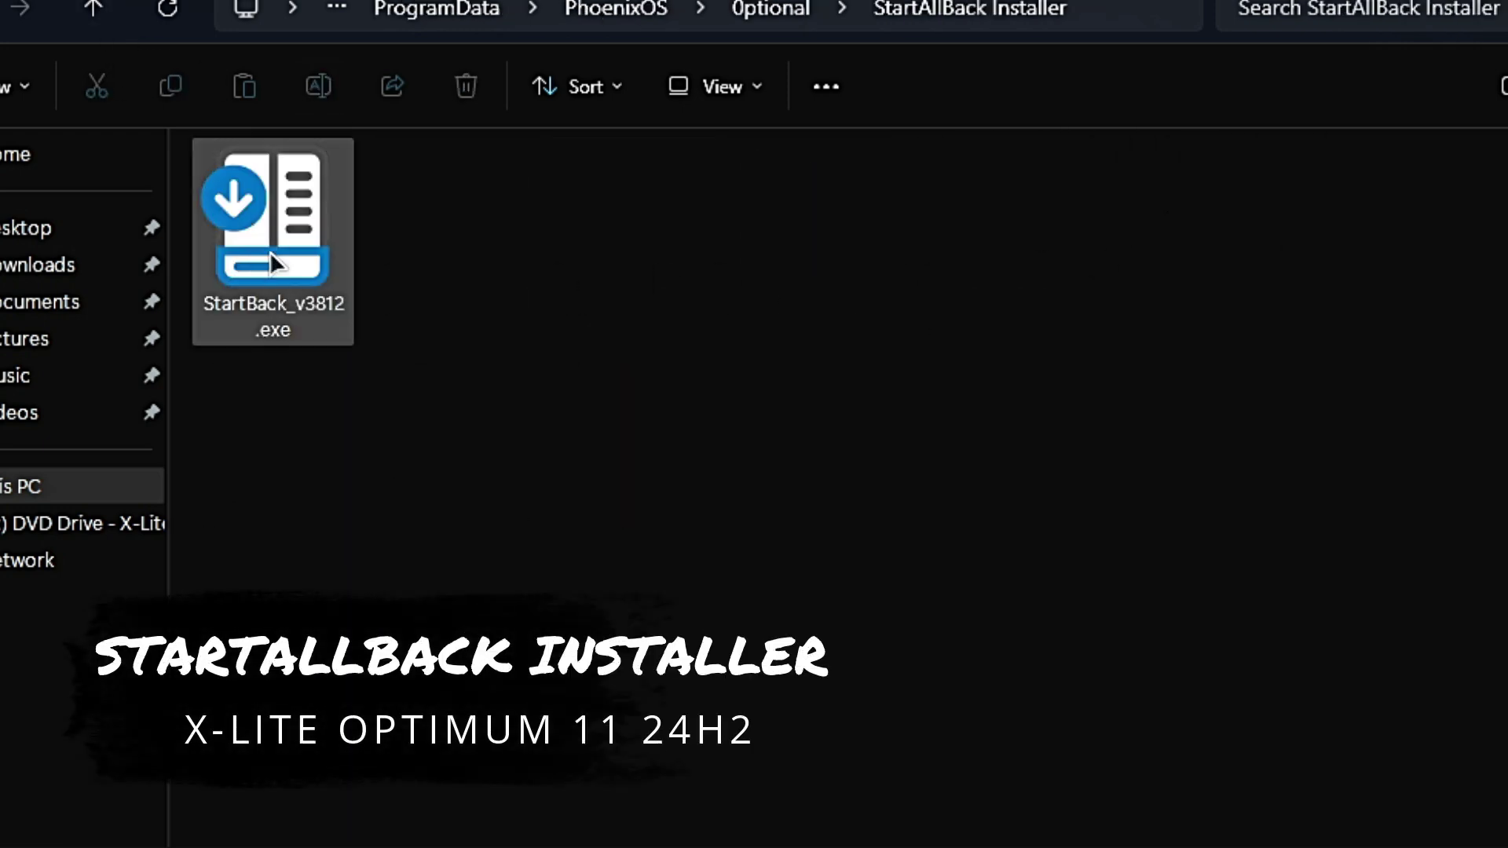
left_click(94, 11)
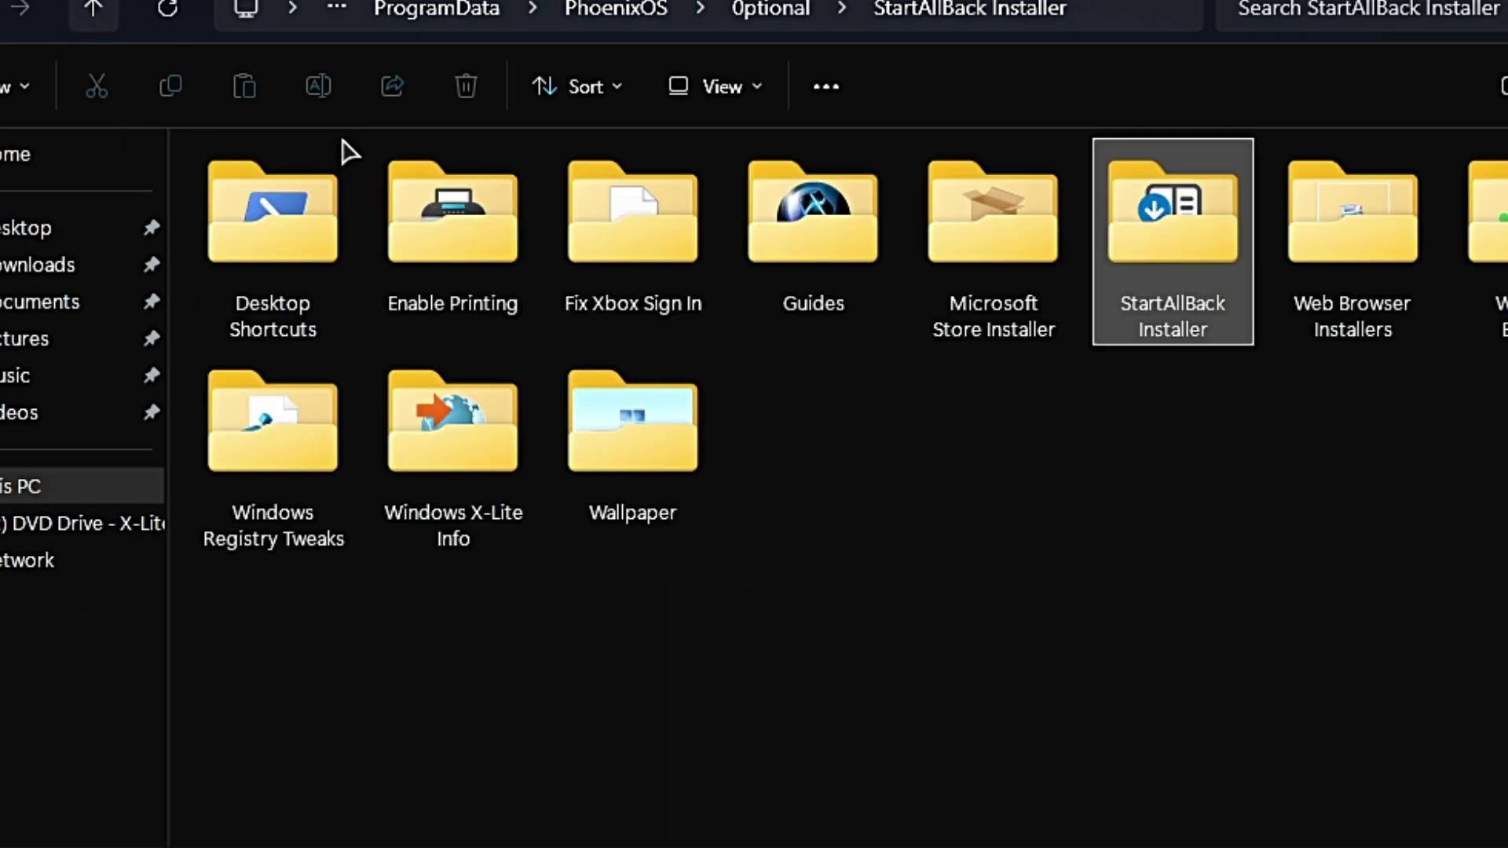
- Inspect the contents of the Web Browser Installers and Widgets Enabler folders
double_click(1340, 239)
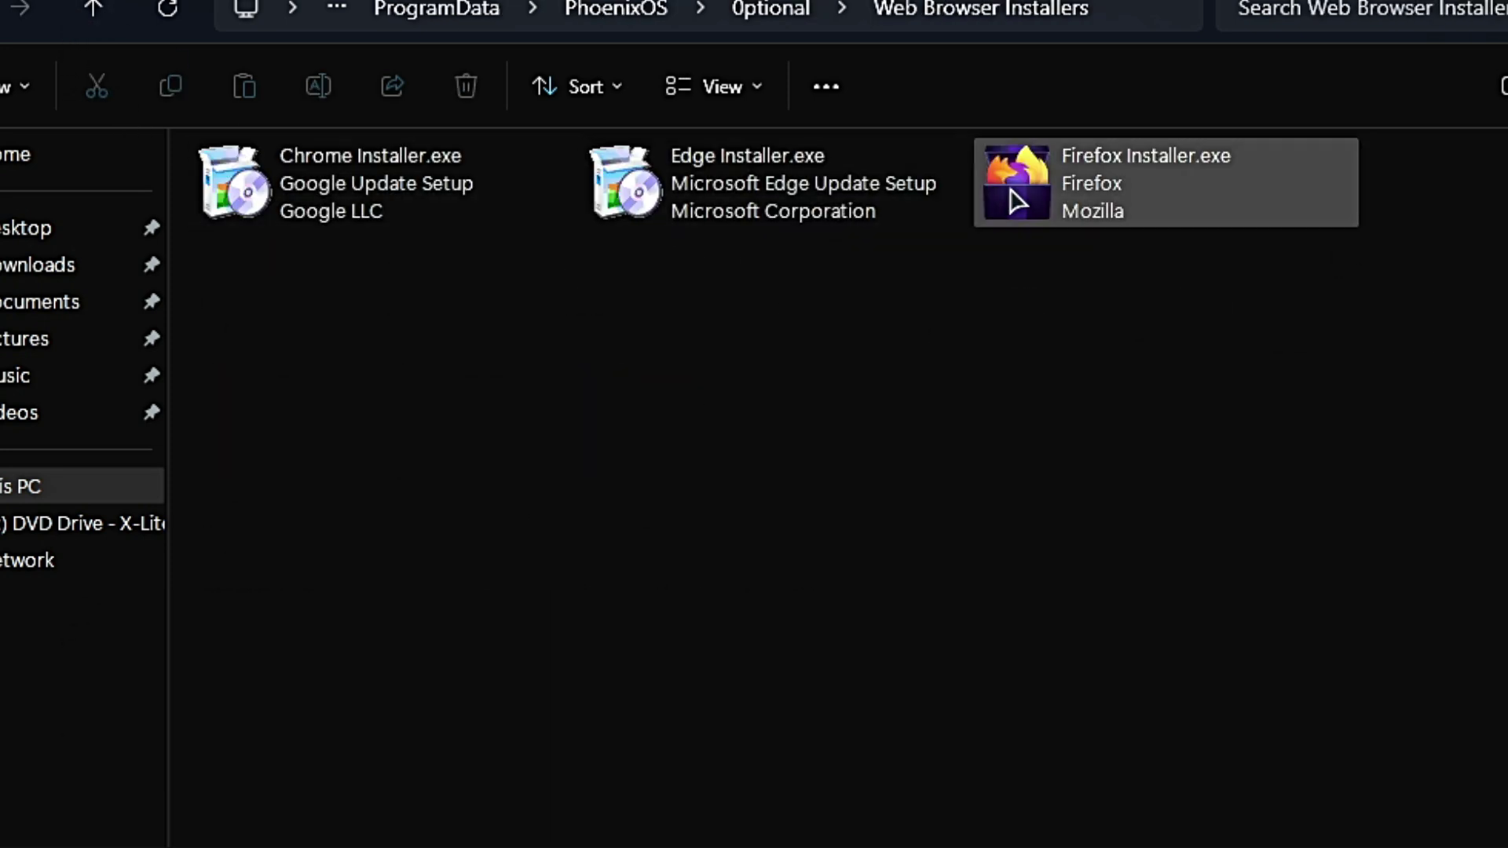
left_click(105, 11)
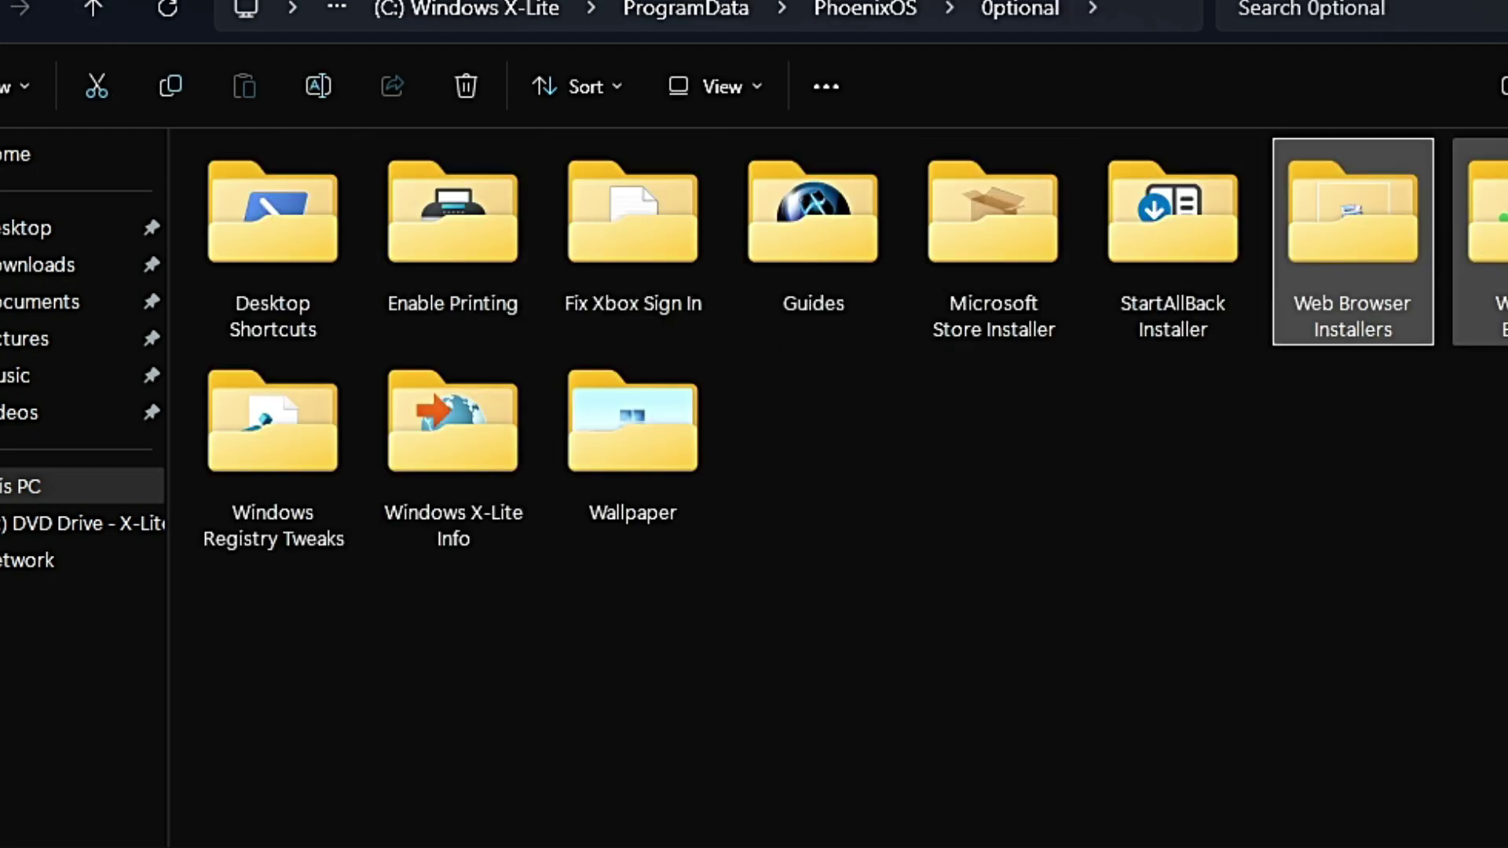
double_click(1500, 253)
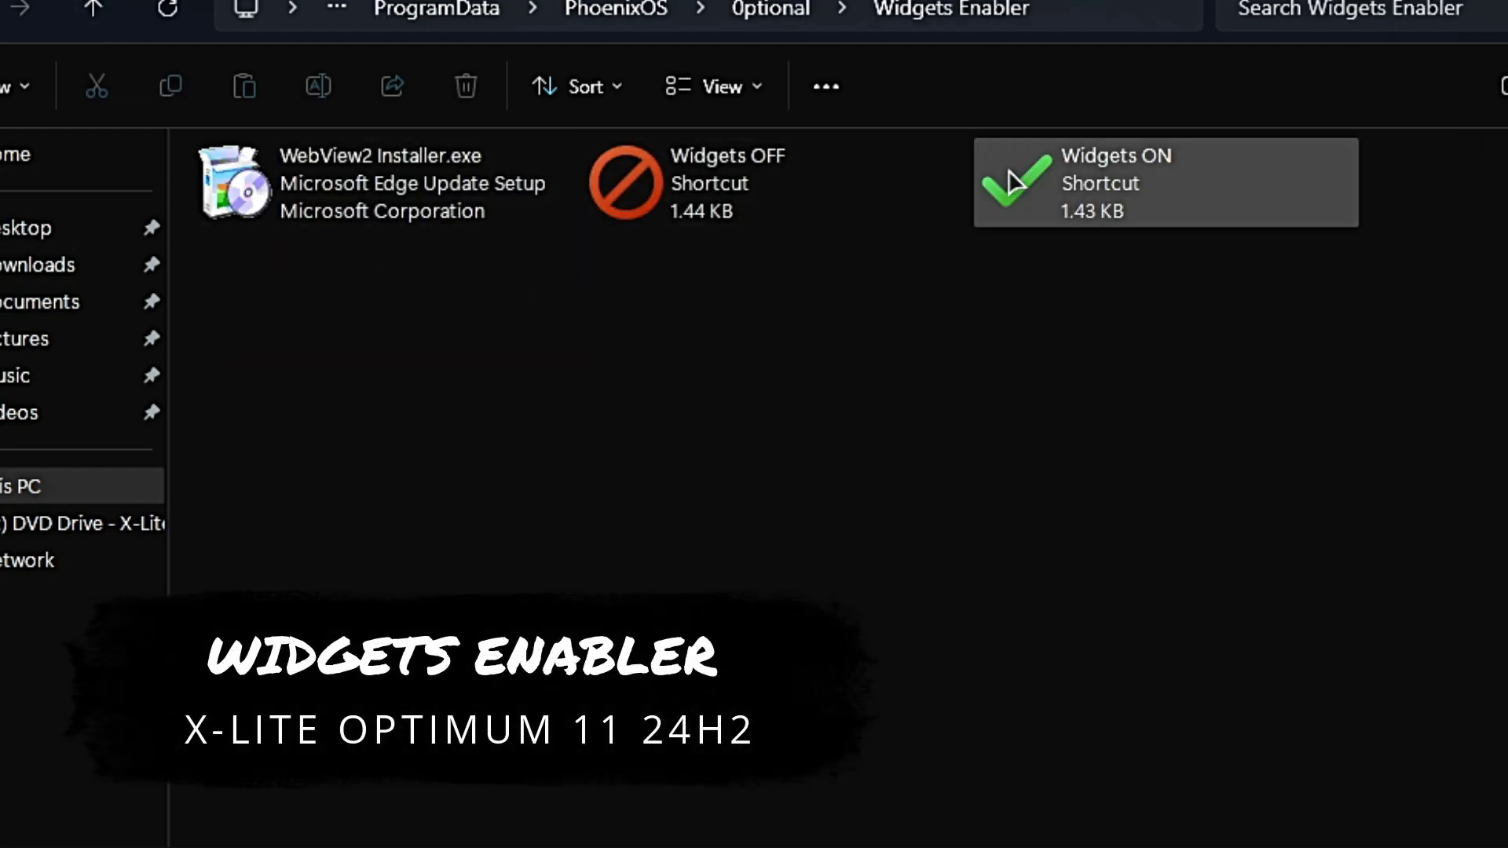
left_click(88, 9)
- Inspect the contents of the Windows Registry Tweaks, Windows X-Lite Info and Wallpaper folders
double_click(314, 424)
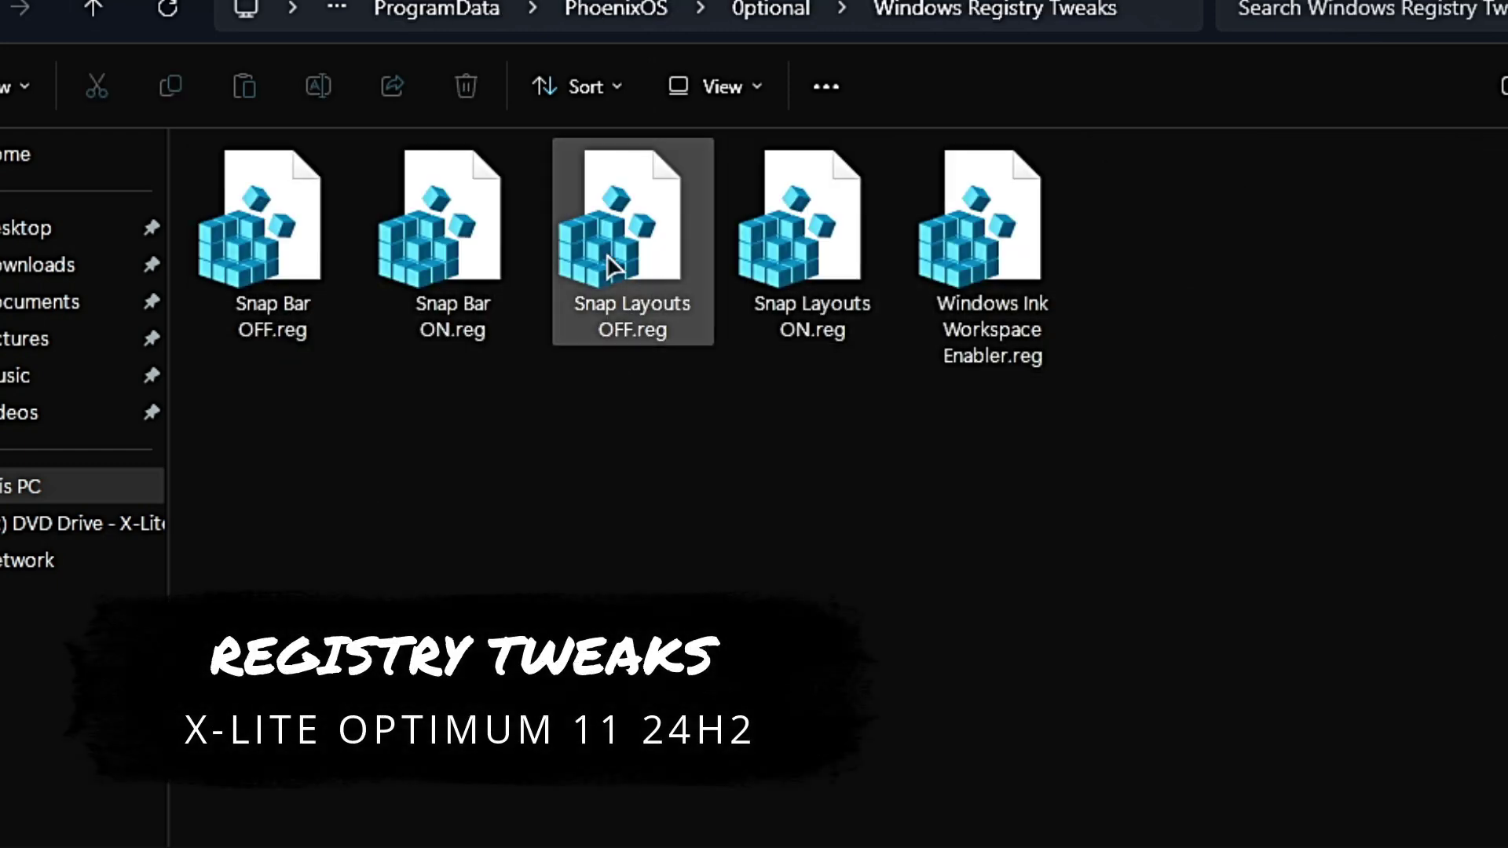
left_click(96, 24)
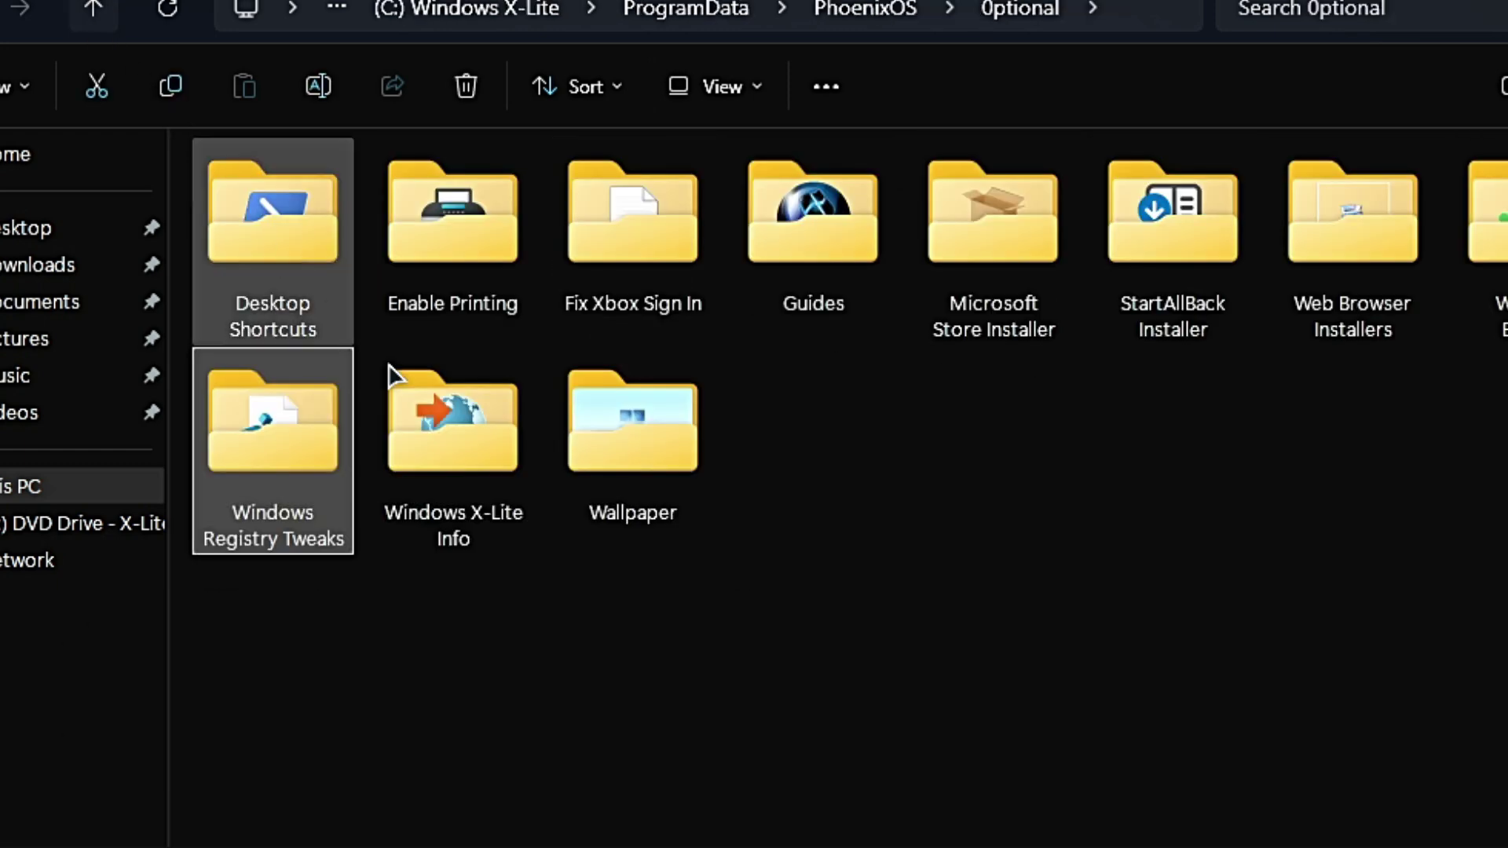
double_click(441, 416)
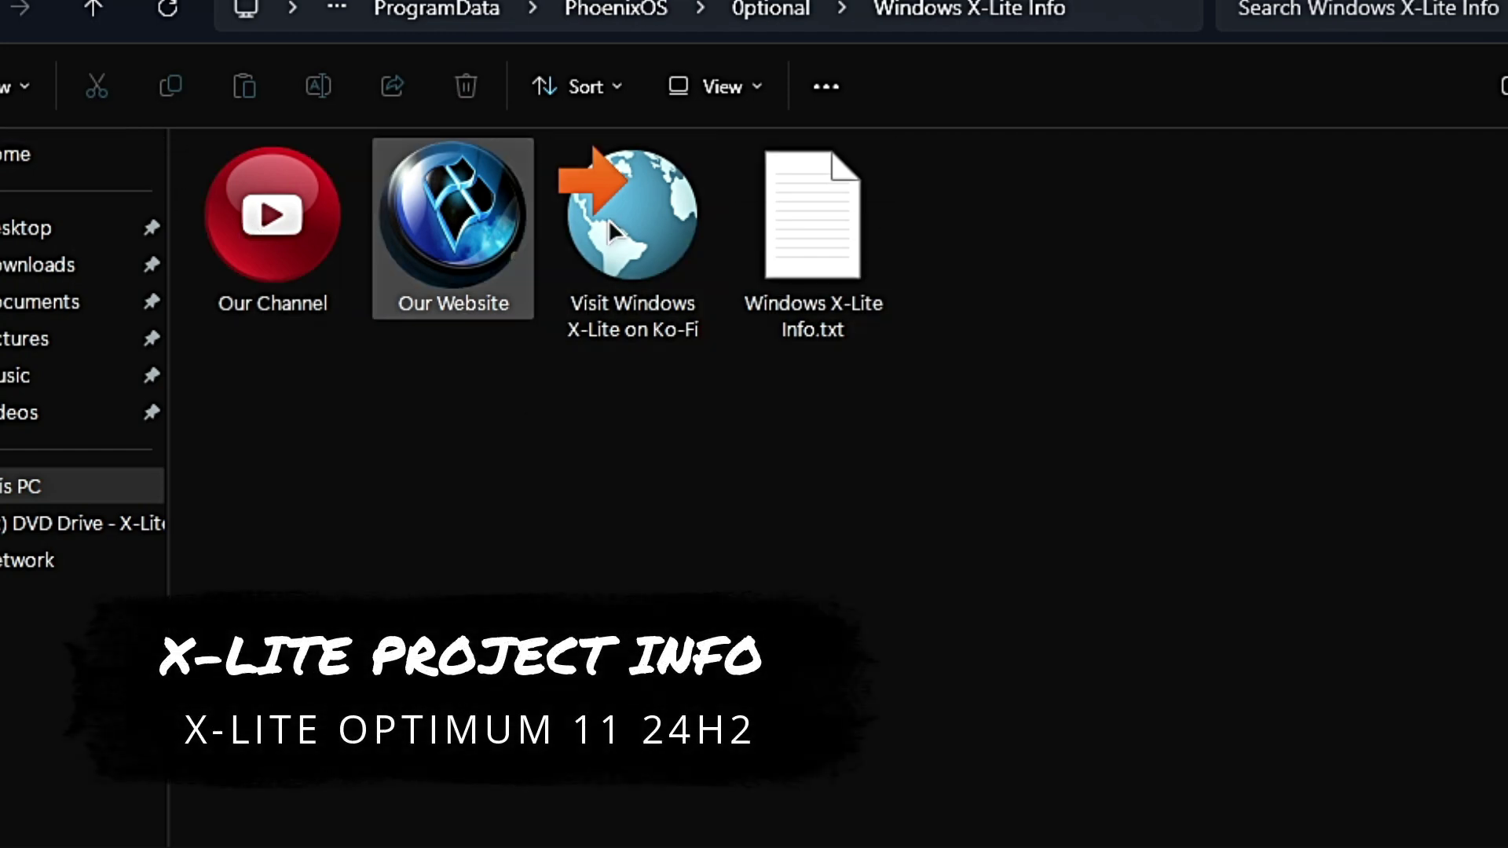
left_click(92, 11)
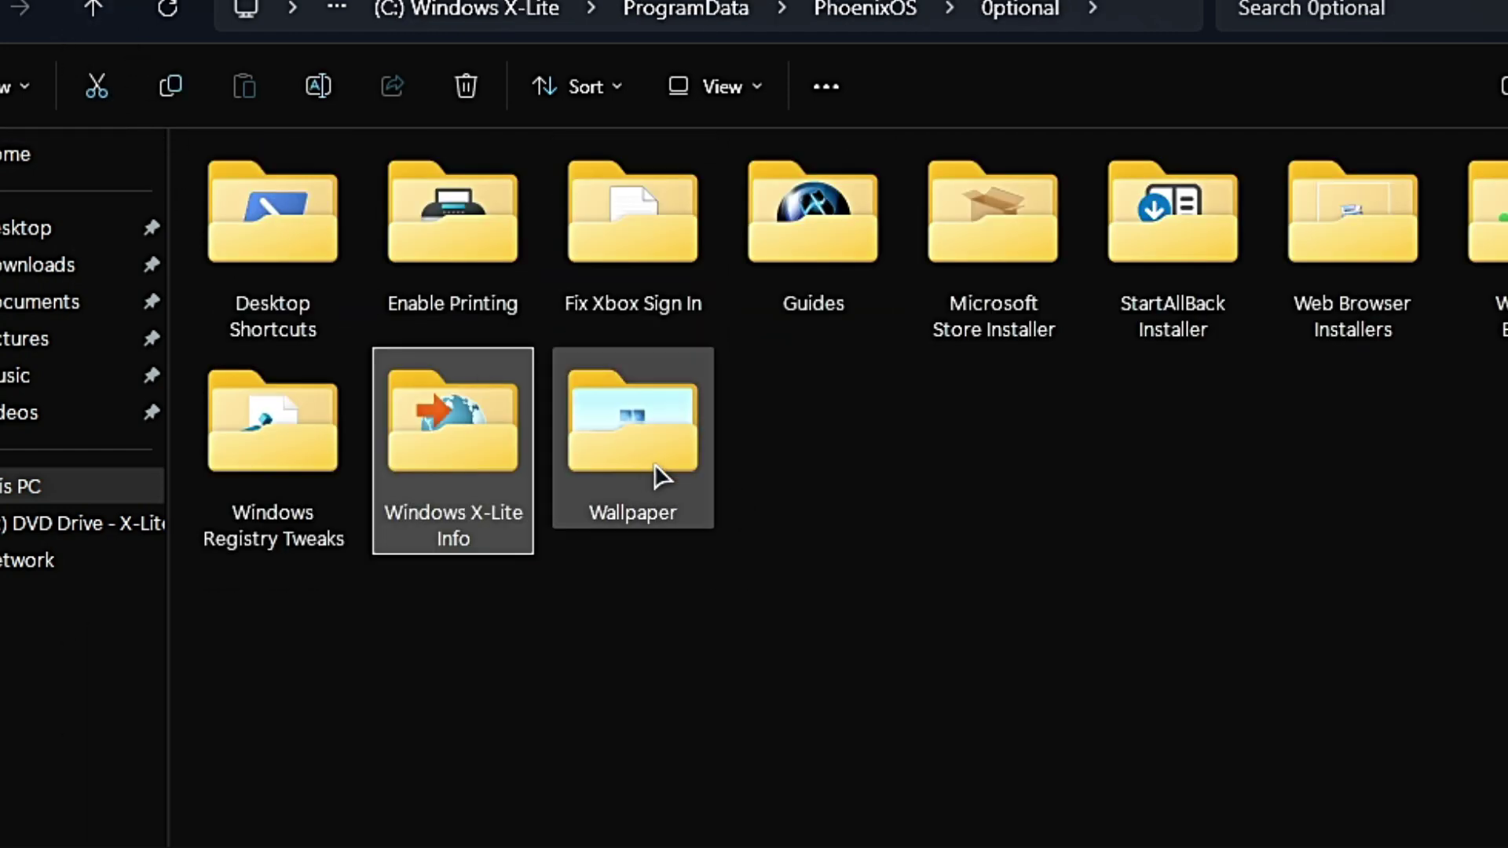
double_click(639, 468)
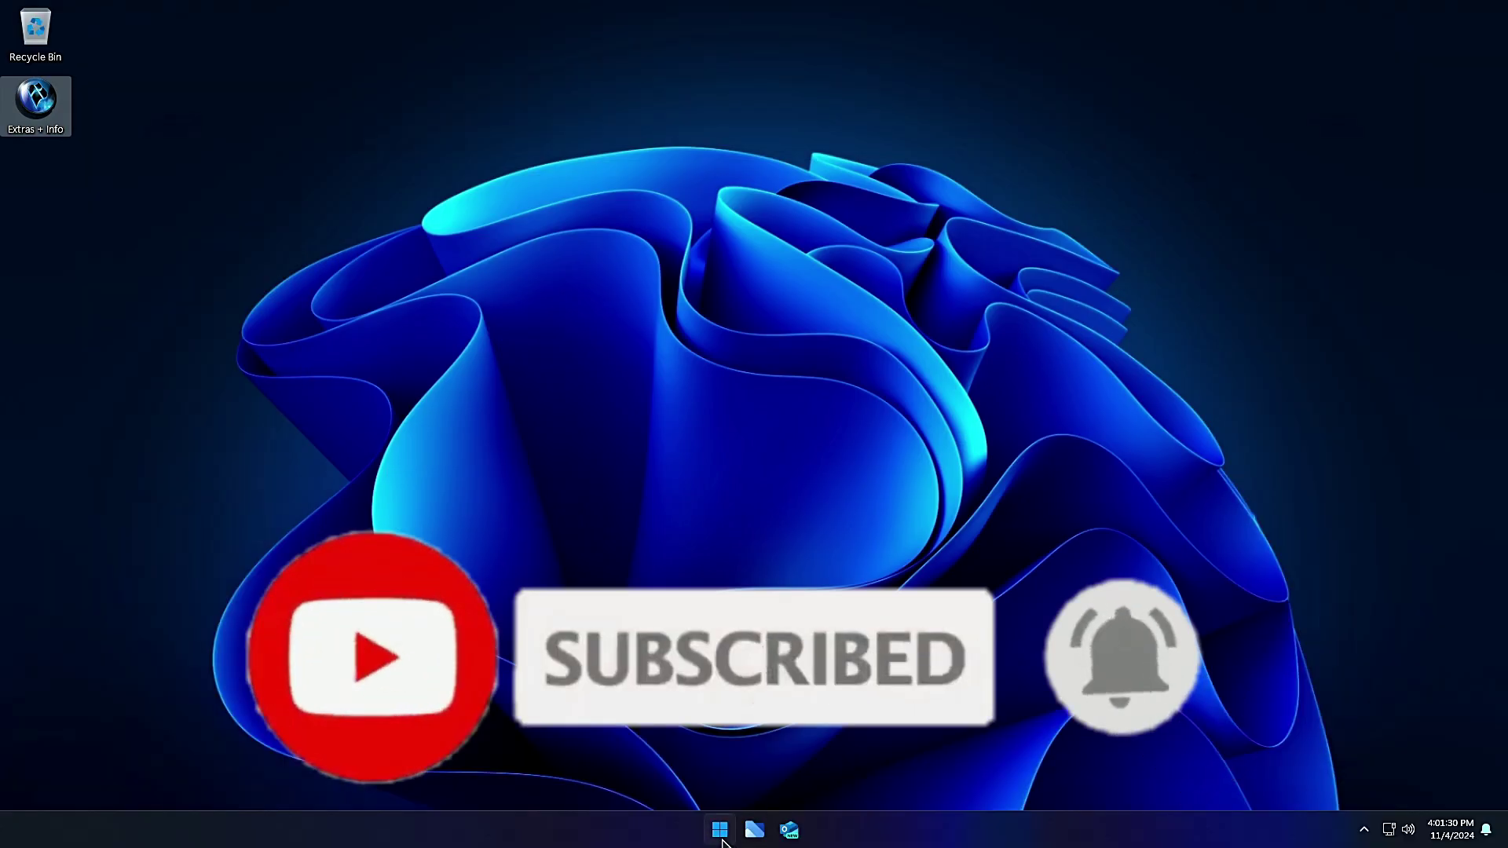
- Search the installed apps for "winrar" and open the match
left_click(720, 832)
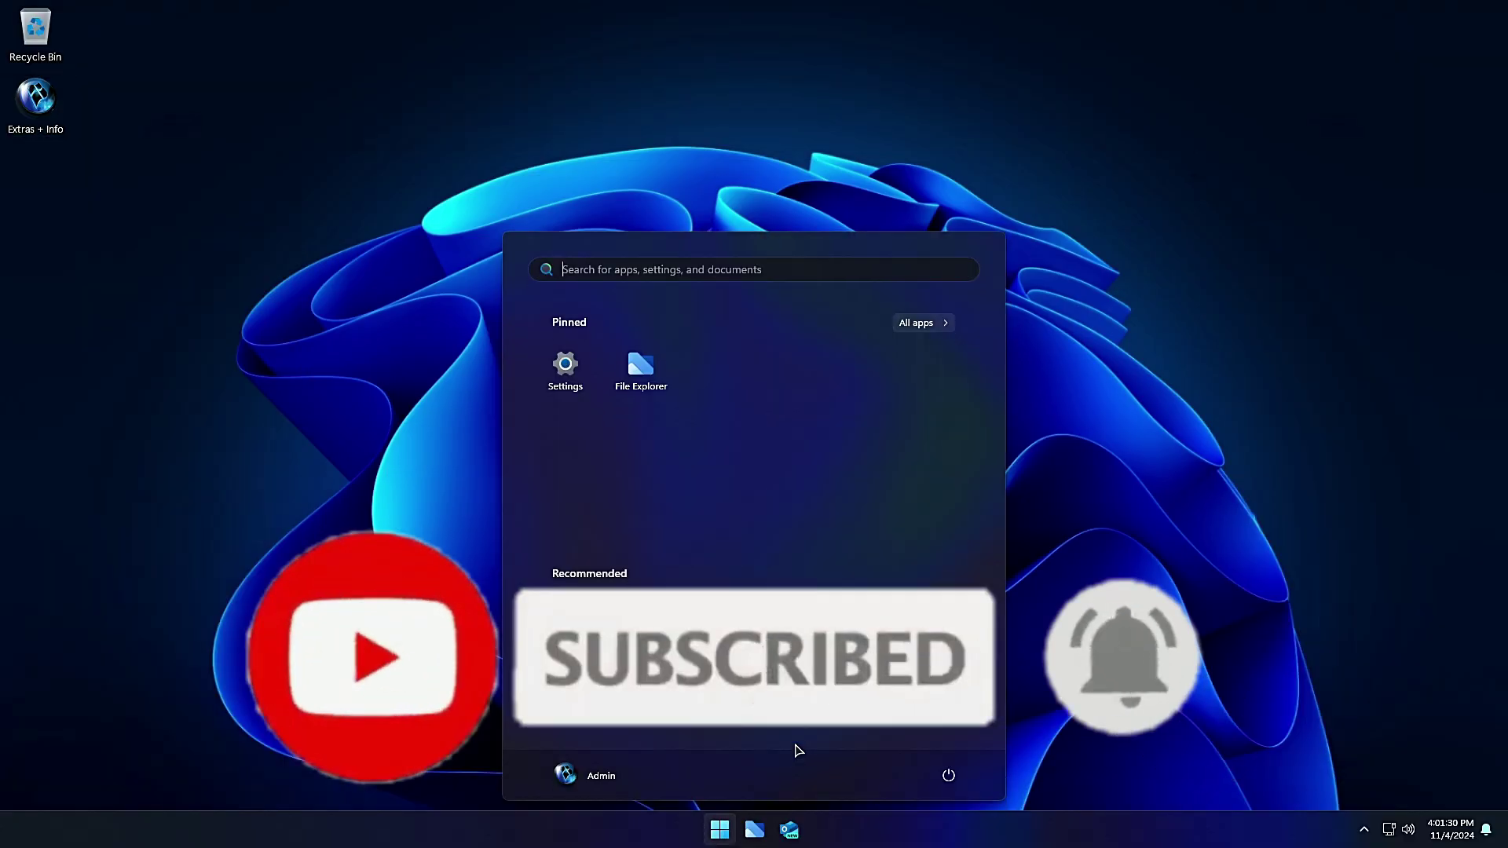
type("wi")
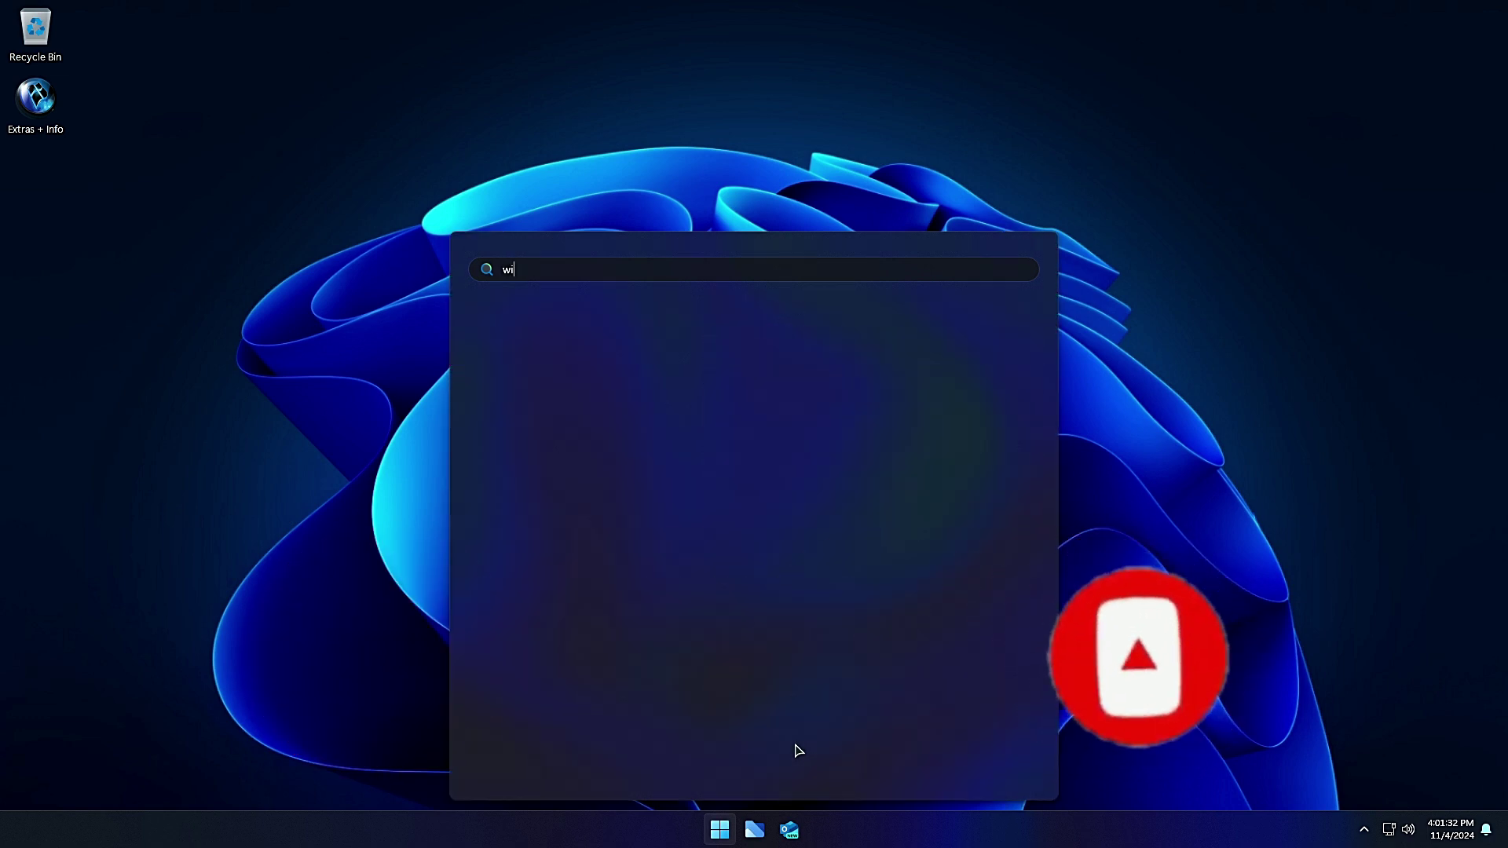
type("nrar")
key("Return")
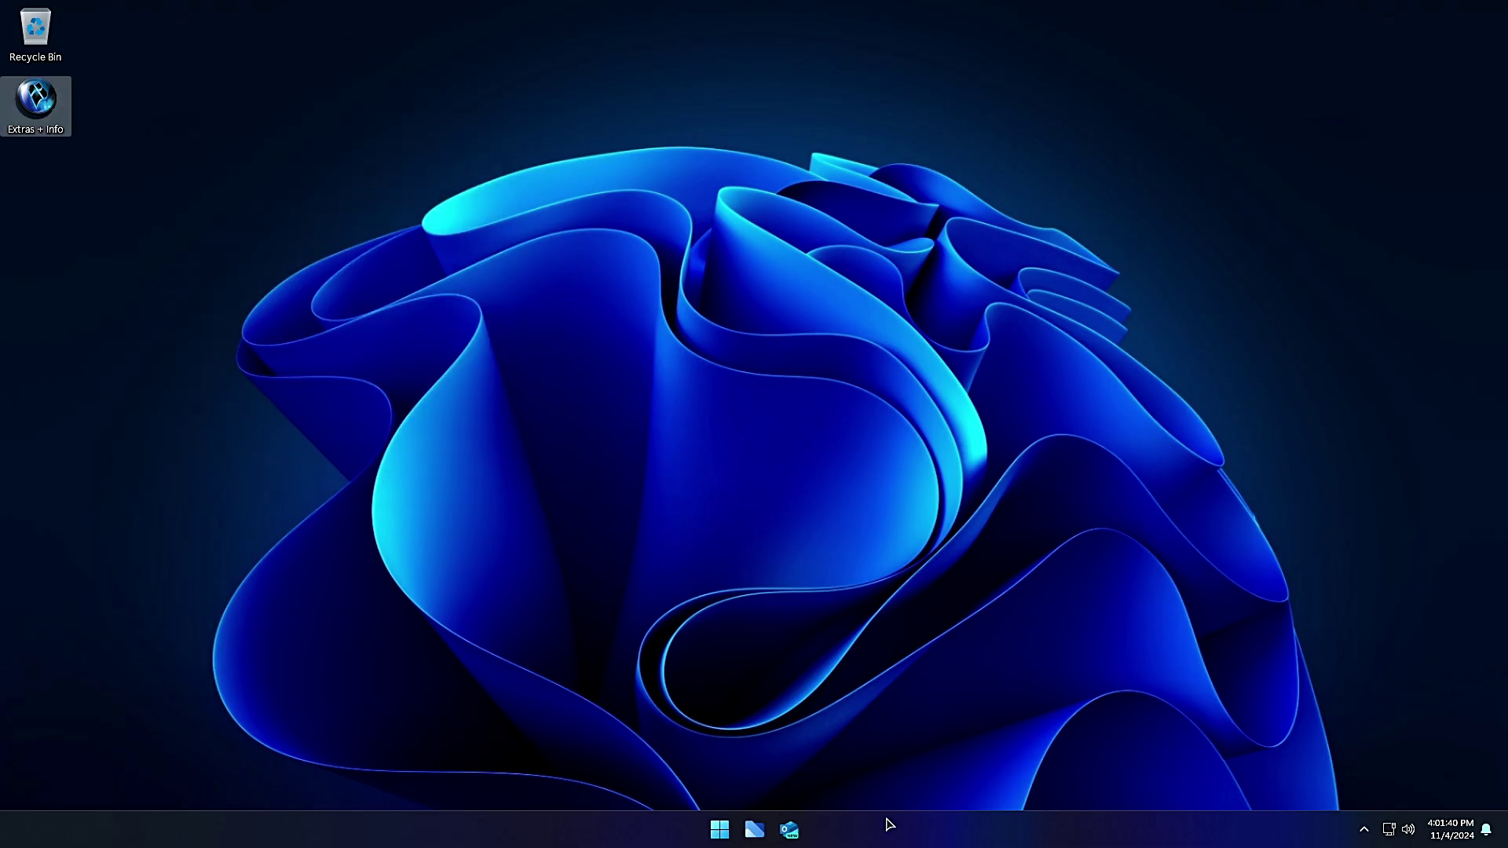
- Examine the running processes and the CPU and memory performance in Task Manager, and close it
right_click(888, 825)
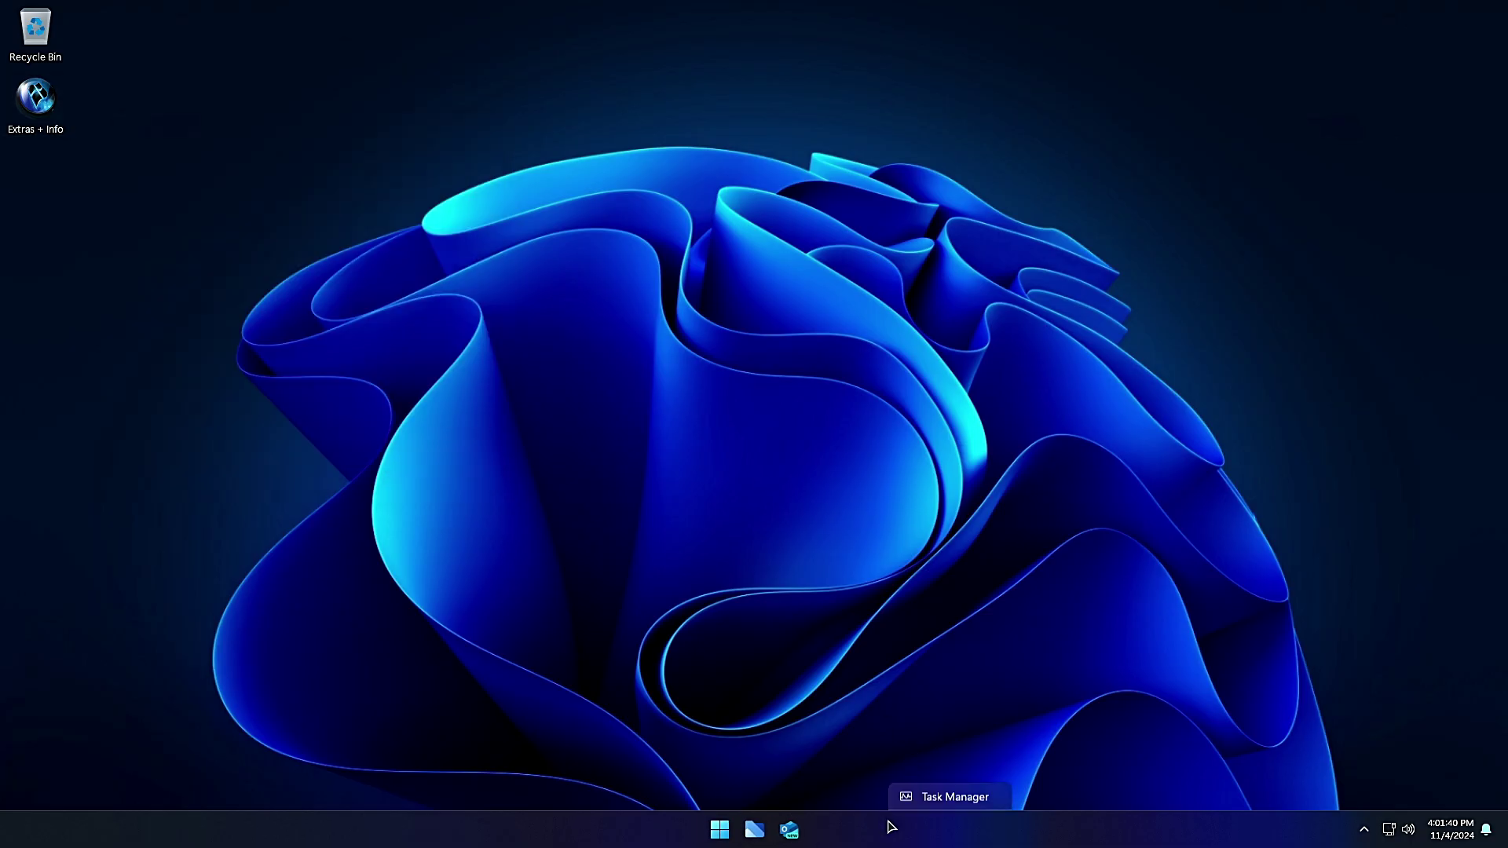
left_click(942, 778)
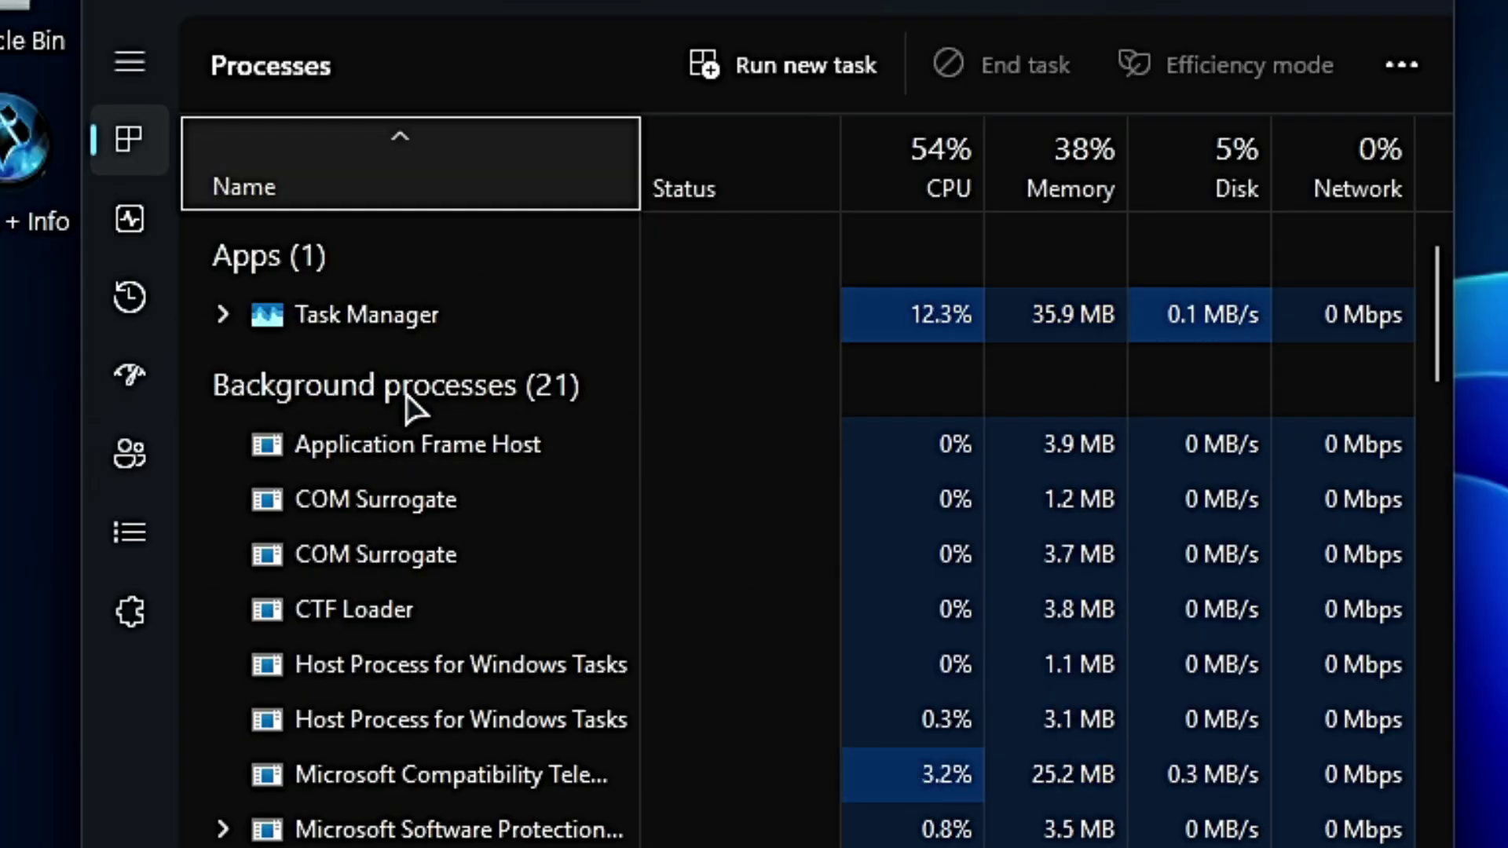
left_click(127, 223)
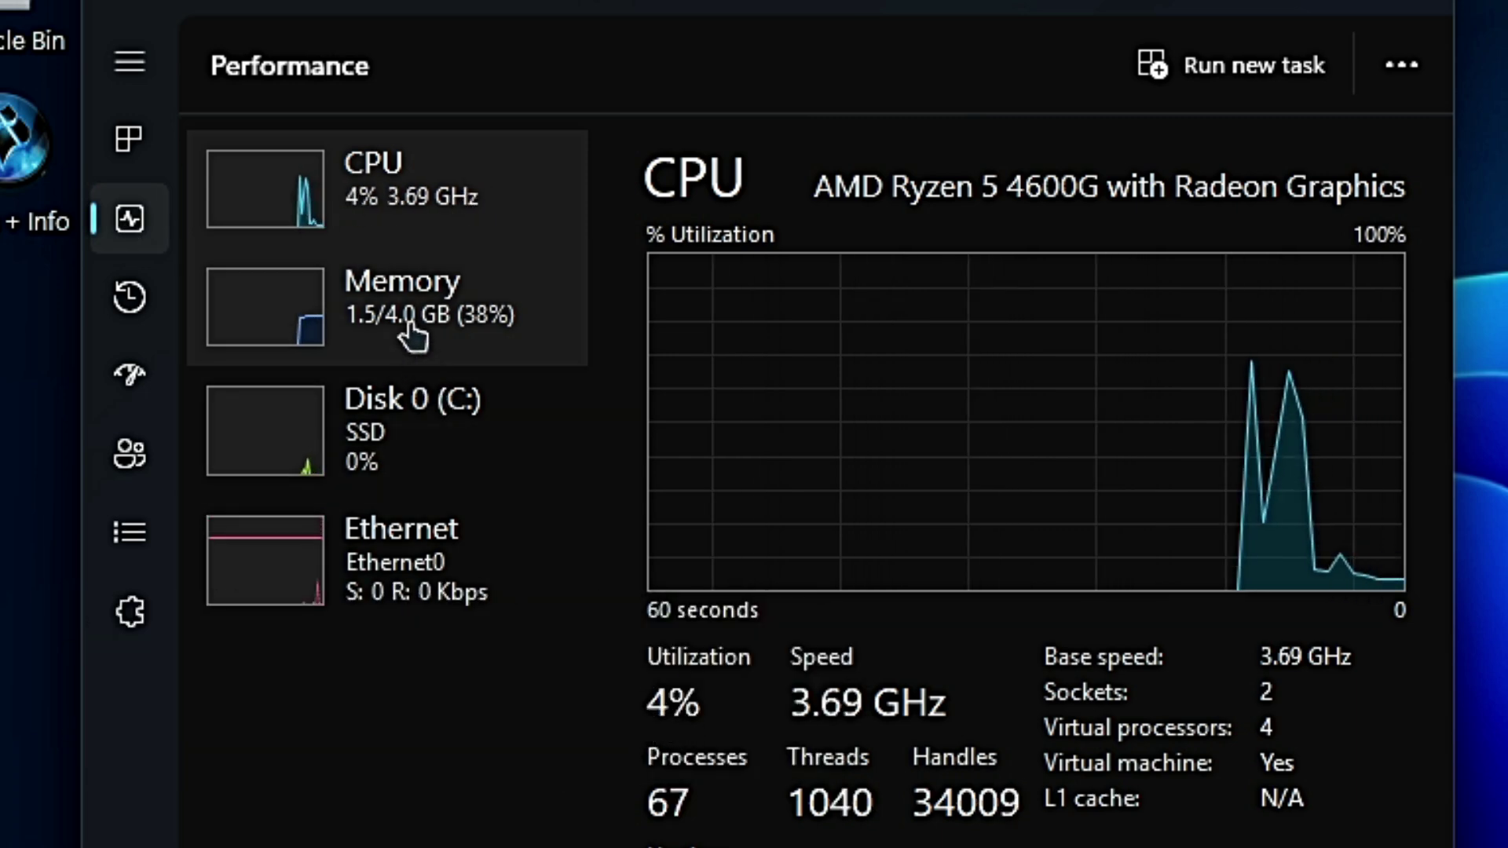
left_click(401, 345)
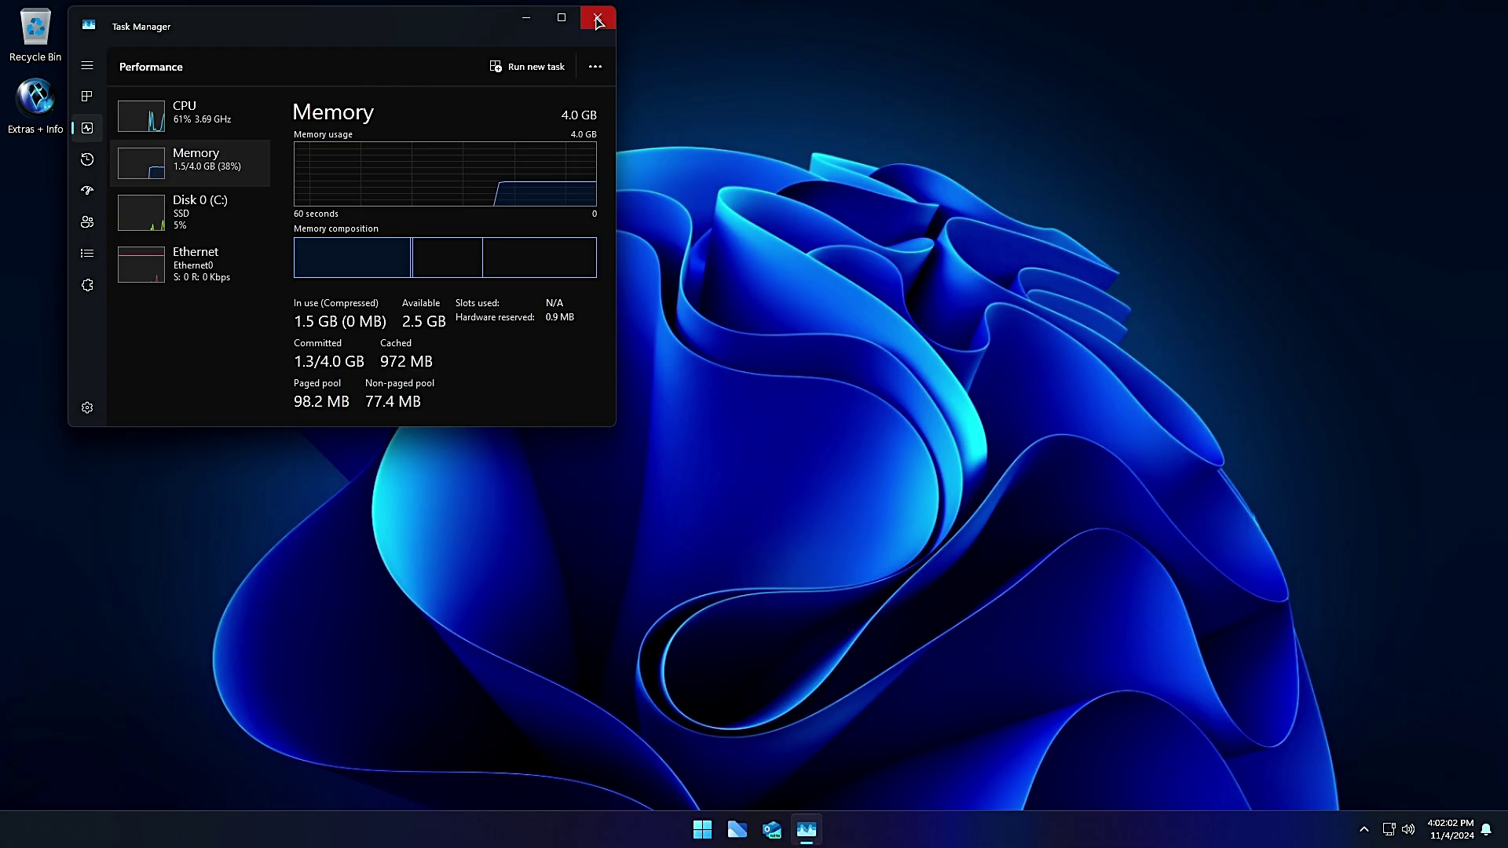
key("alt+F4")
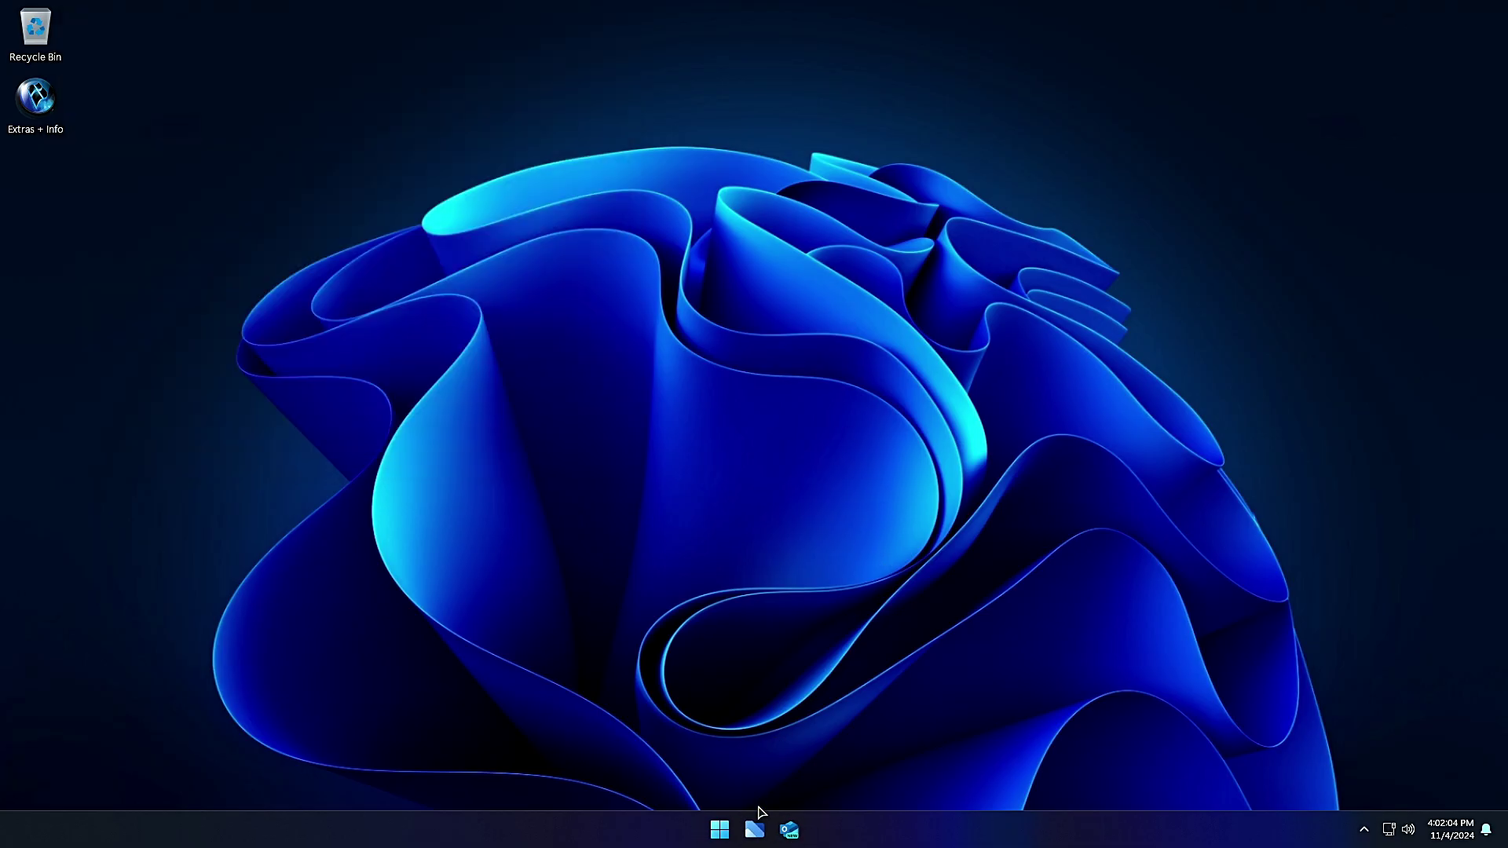
- Examine the used and free space in the properties of the C: drive in File Explorer, and close both windows
key("super+e")
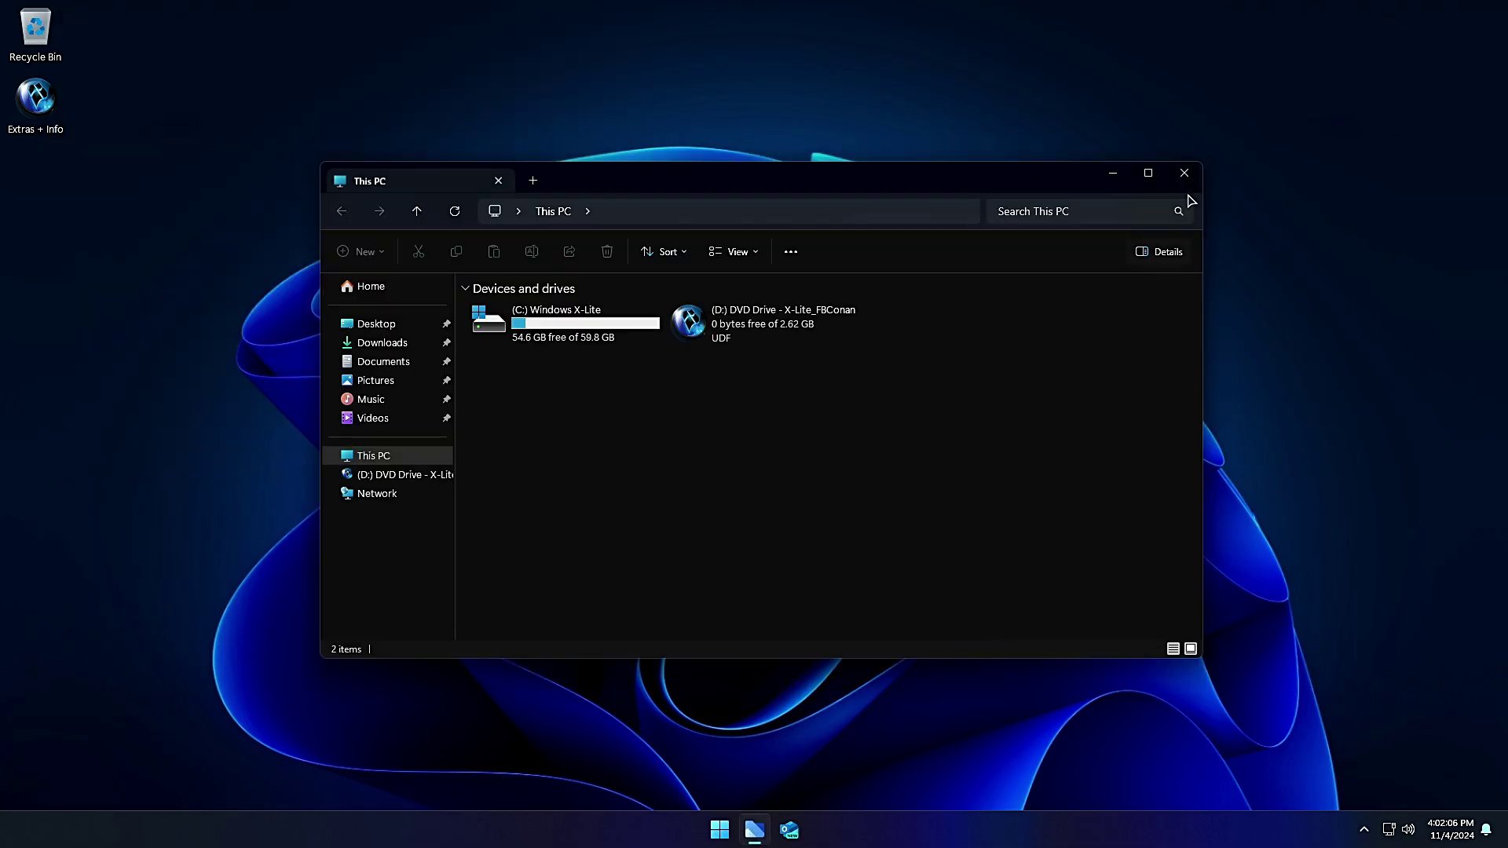
left_click(1149, 174)
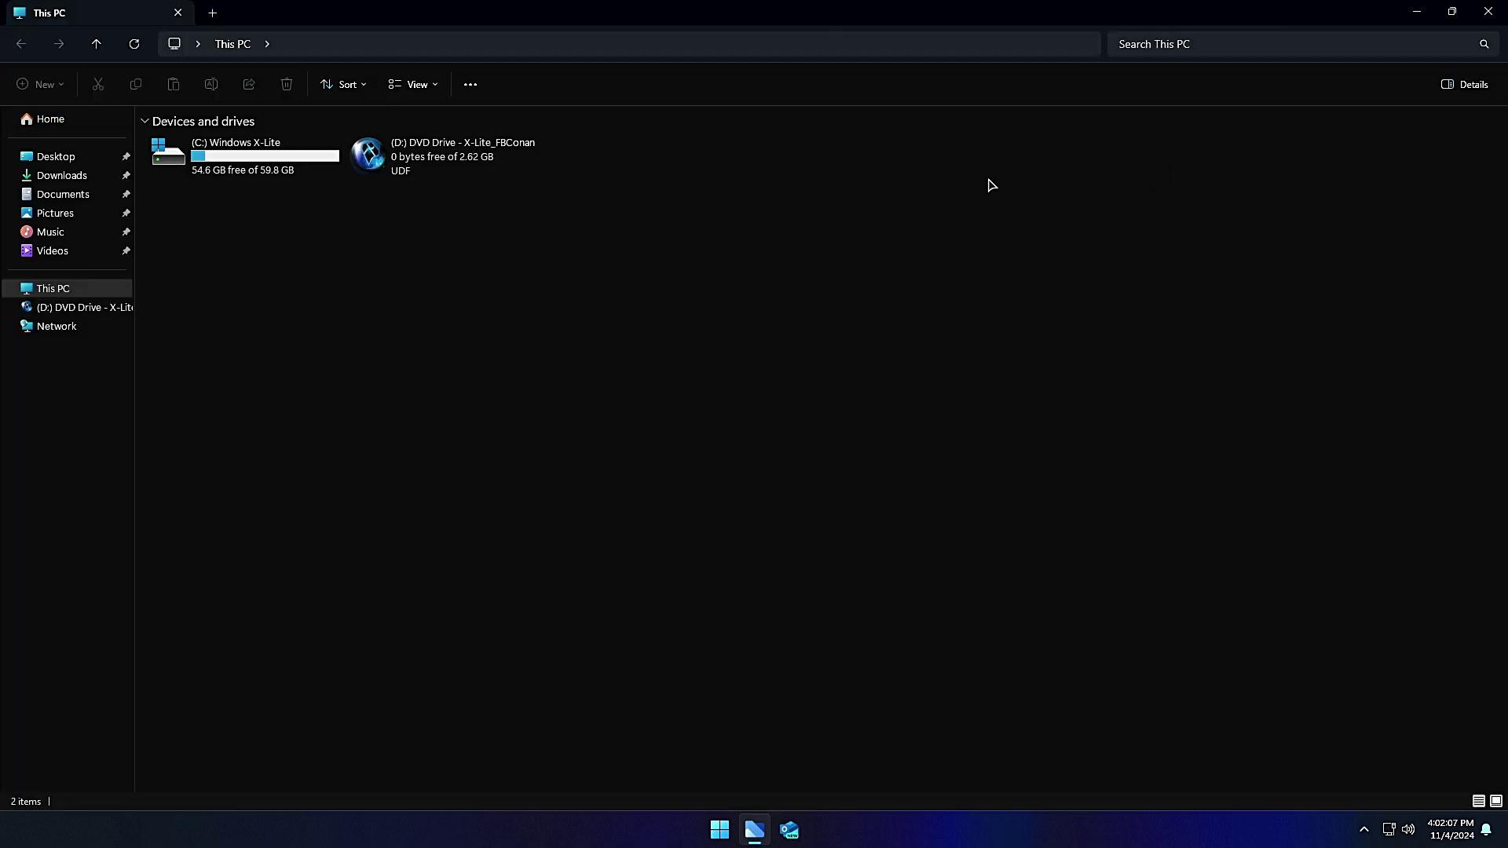
right_click(262, 181)
left_click(364, 438)
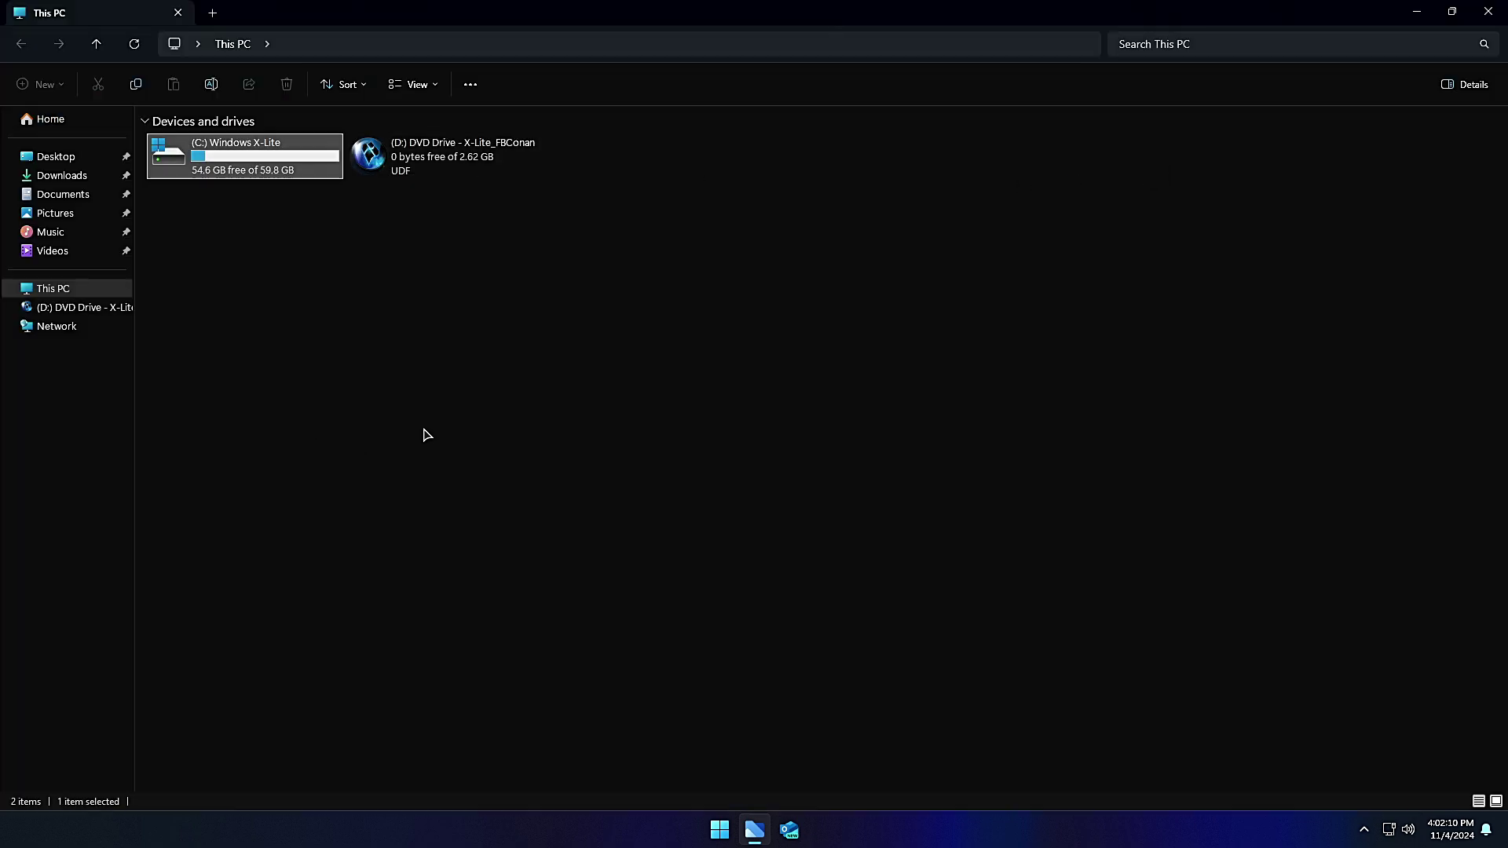
left_click_drag(401, 202, 1163, 90)
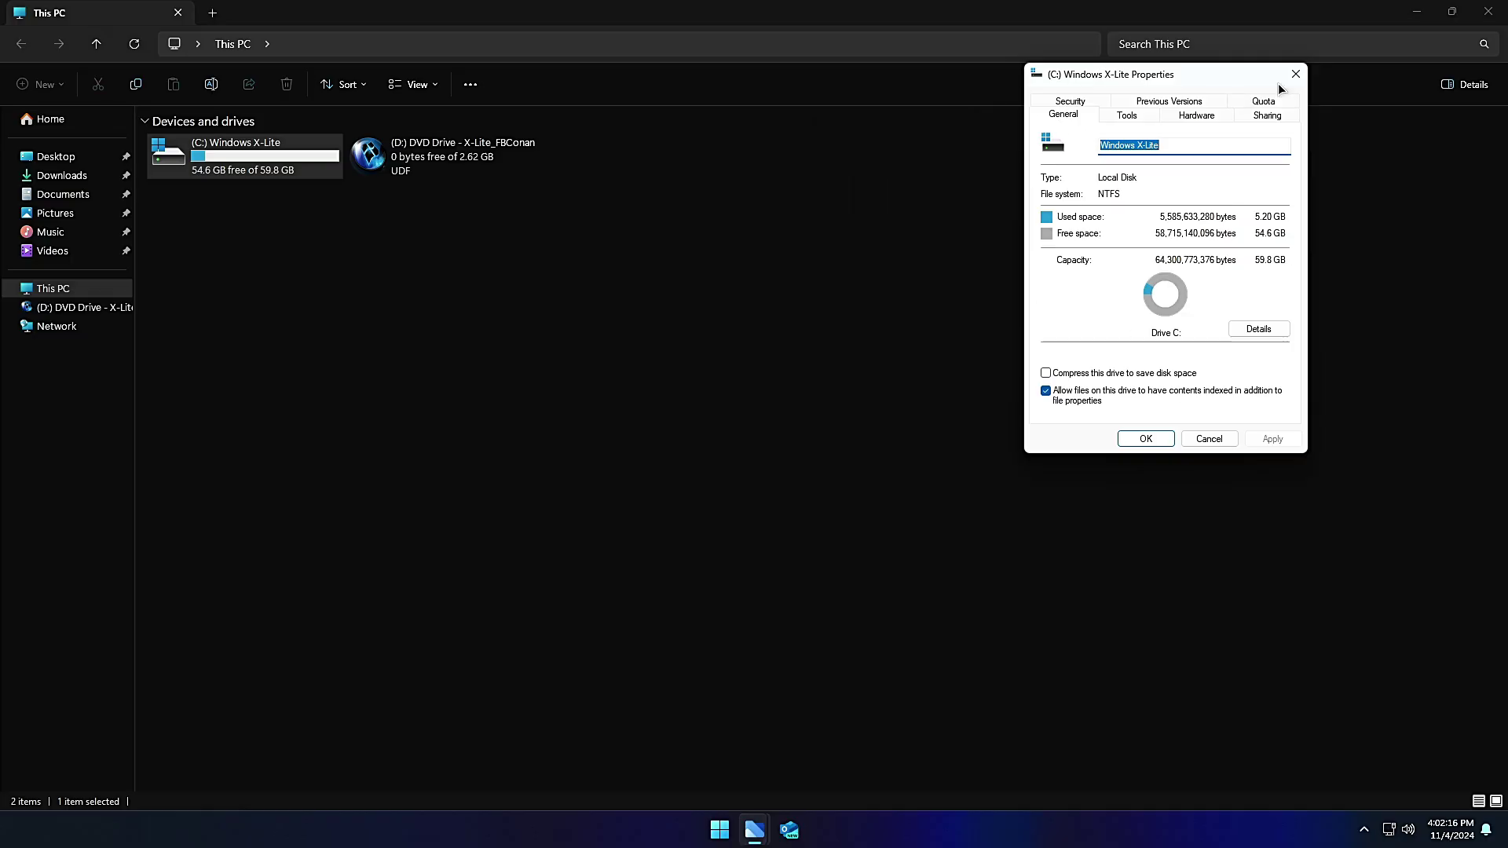
left_click(1293, 75)
left_click(1488, 11)
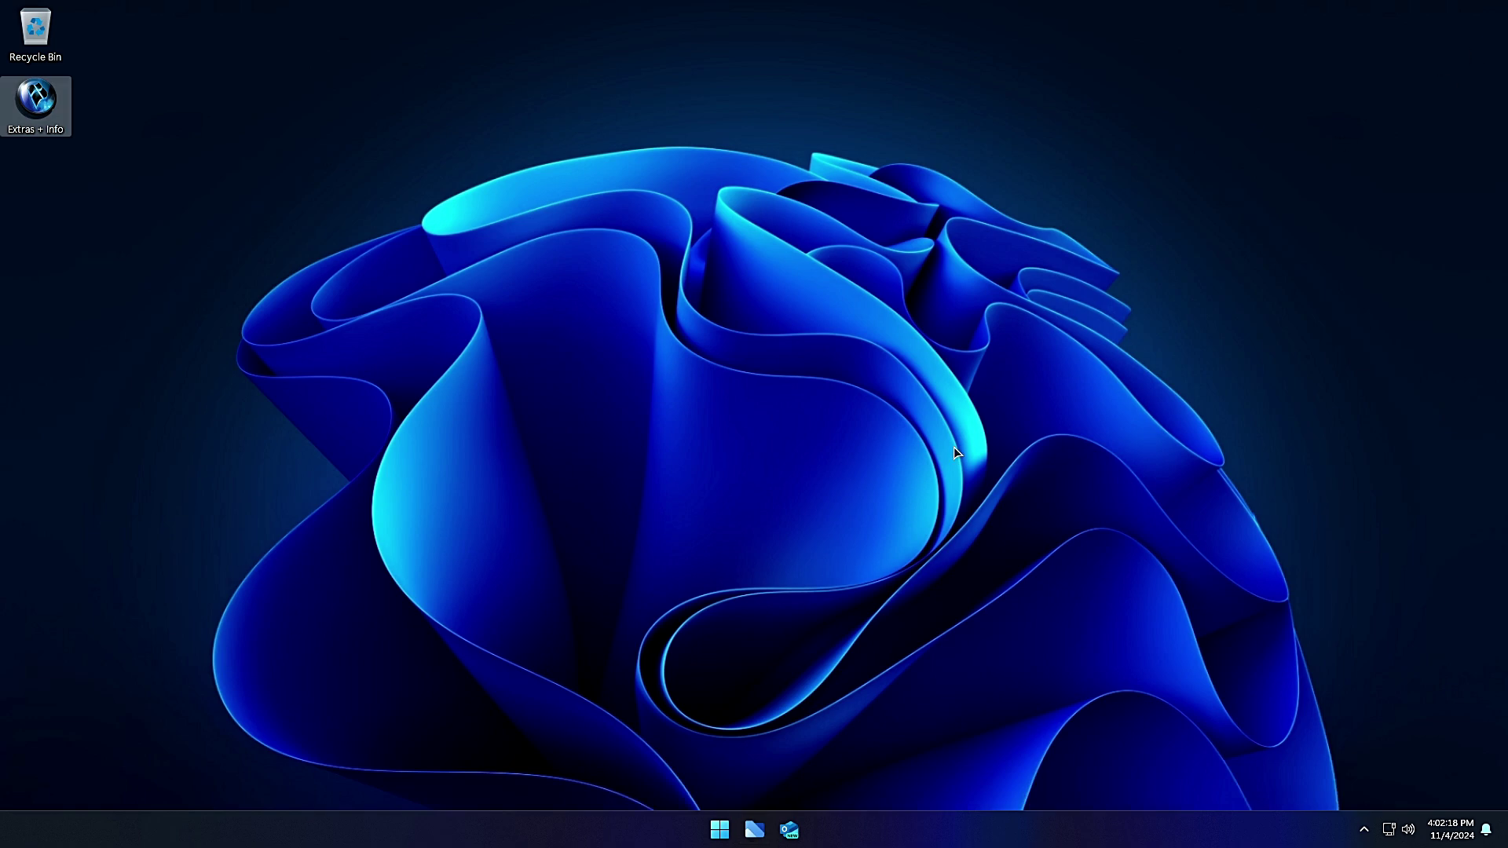
- Open Control Panel through a search for "control" and switch its view from small icons to Category
left_click(720, 831)
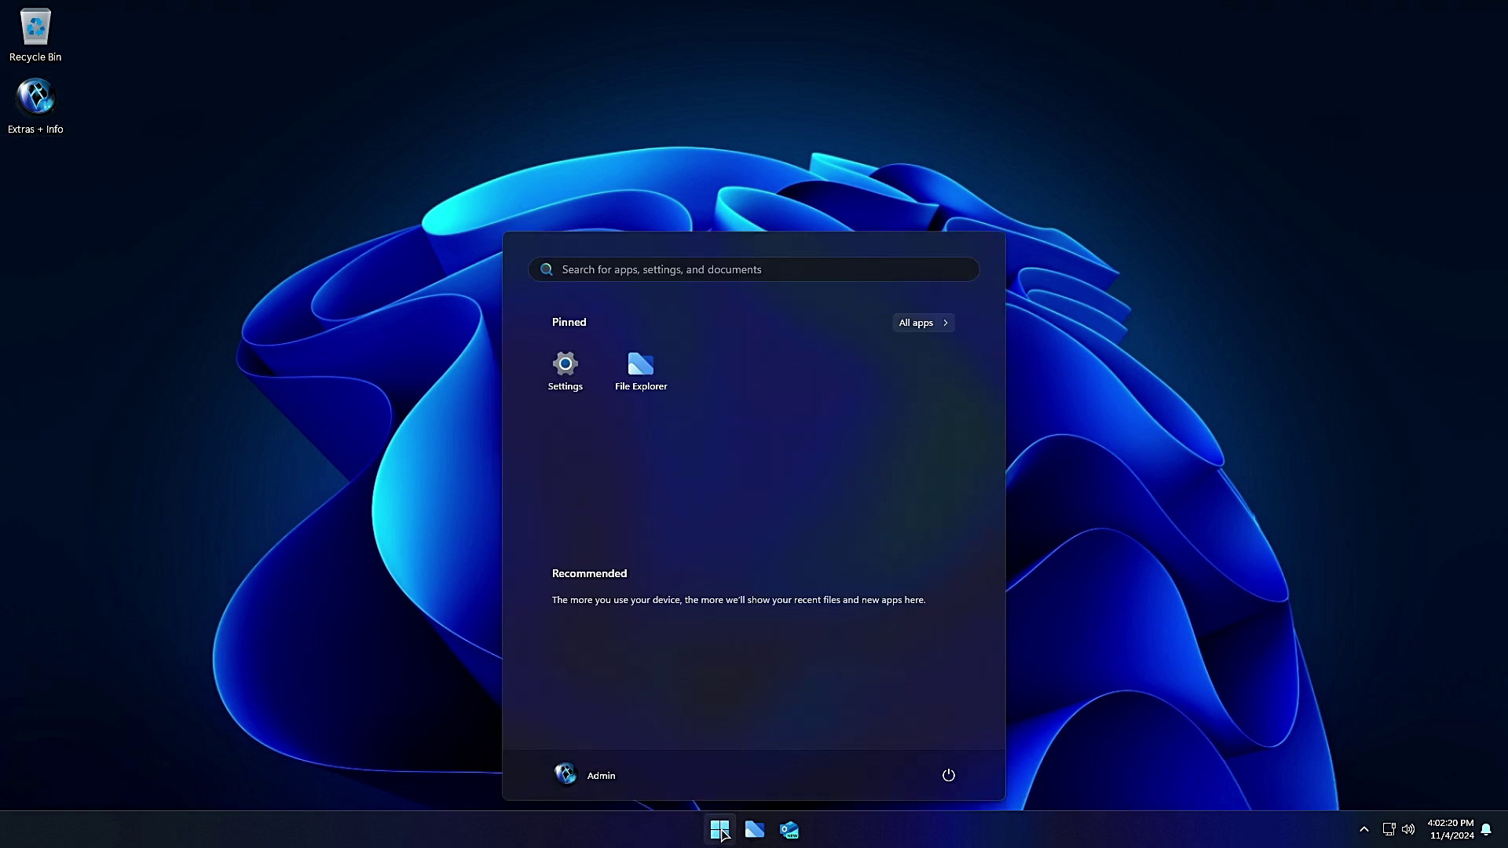
type("control")
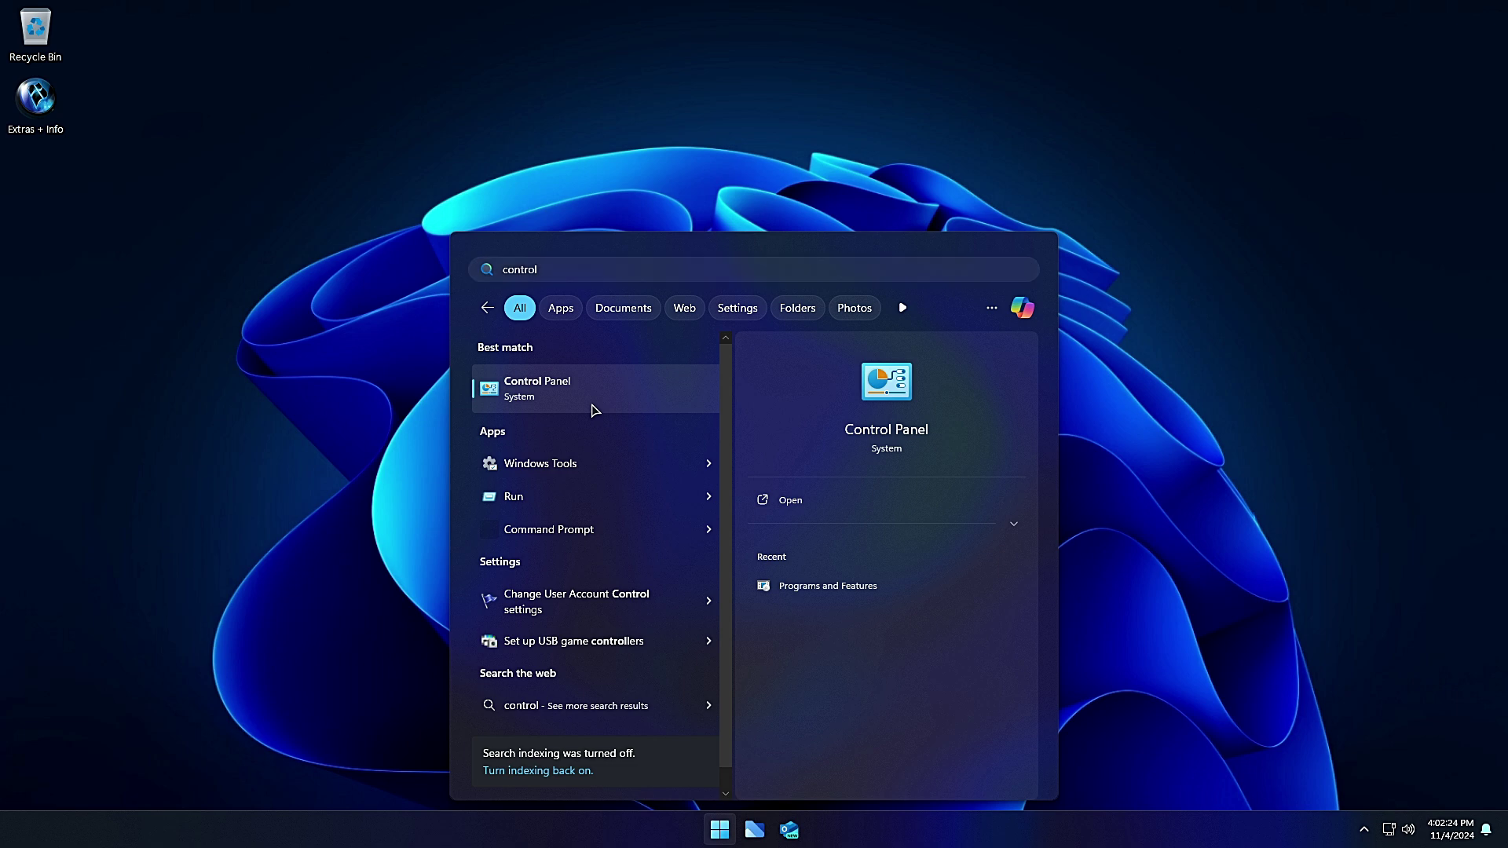
left_click(591, 409)
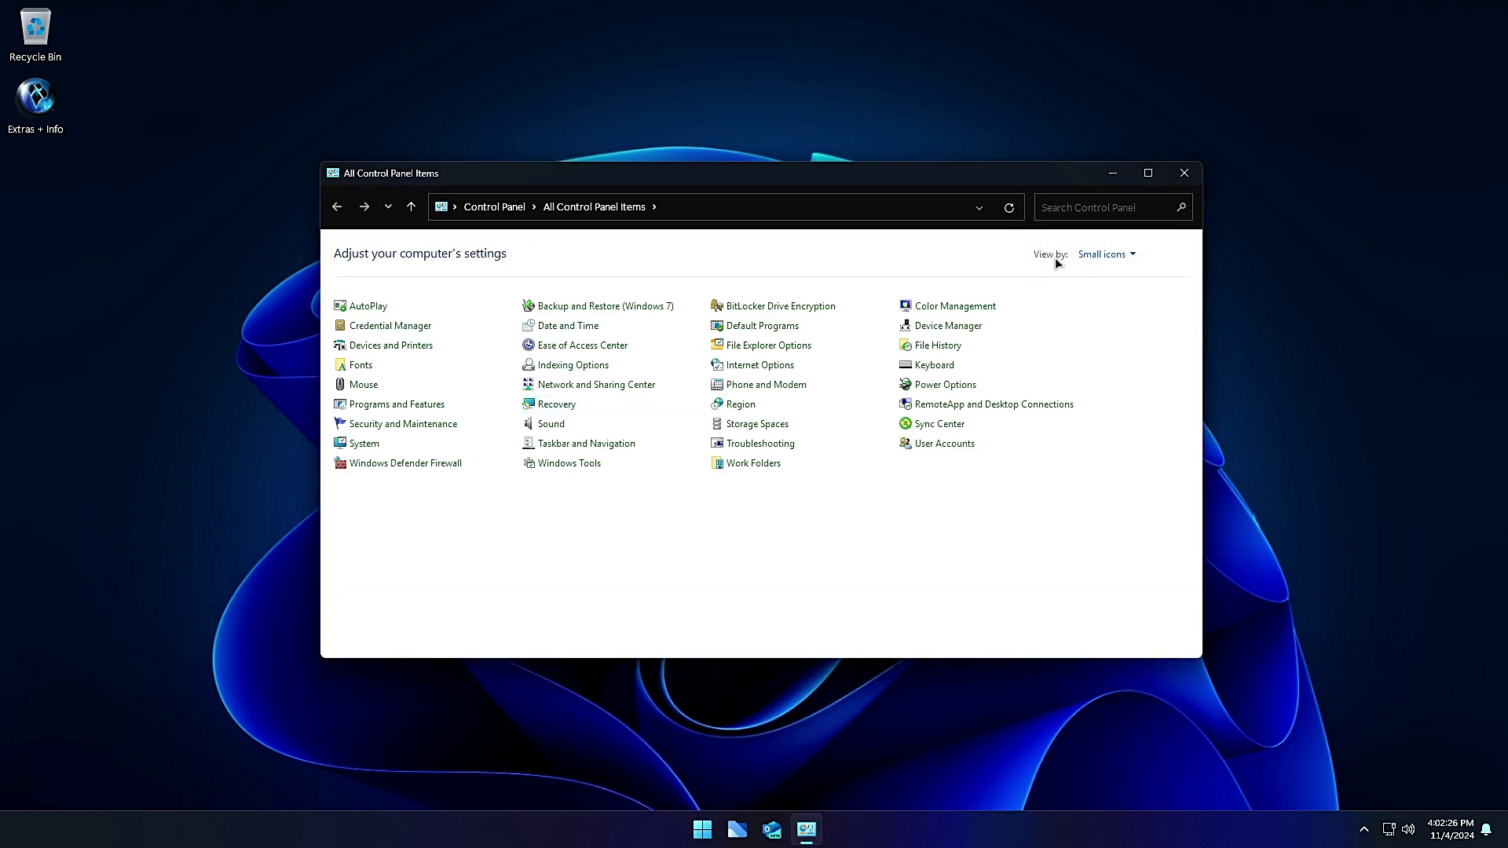
left_click(1099, 253)
left_click(1099, 274)
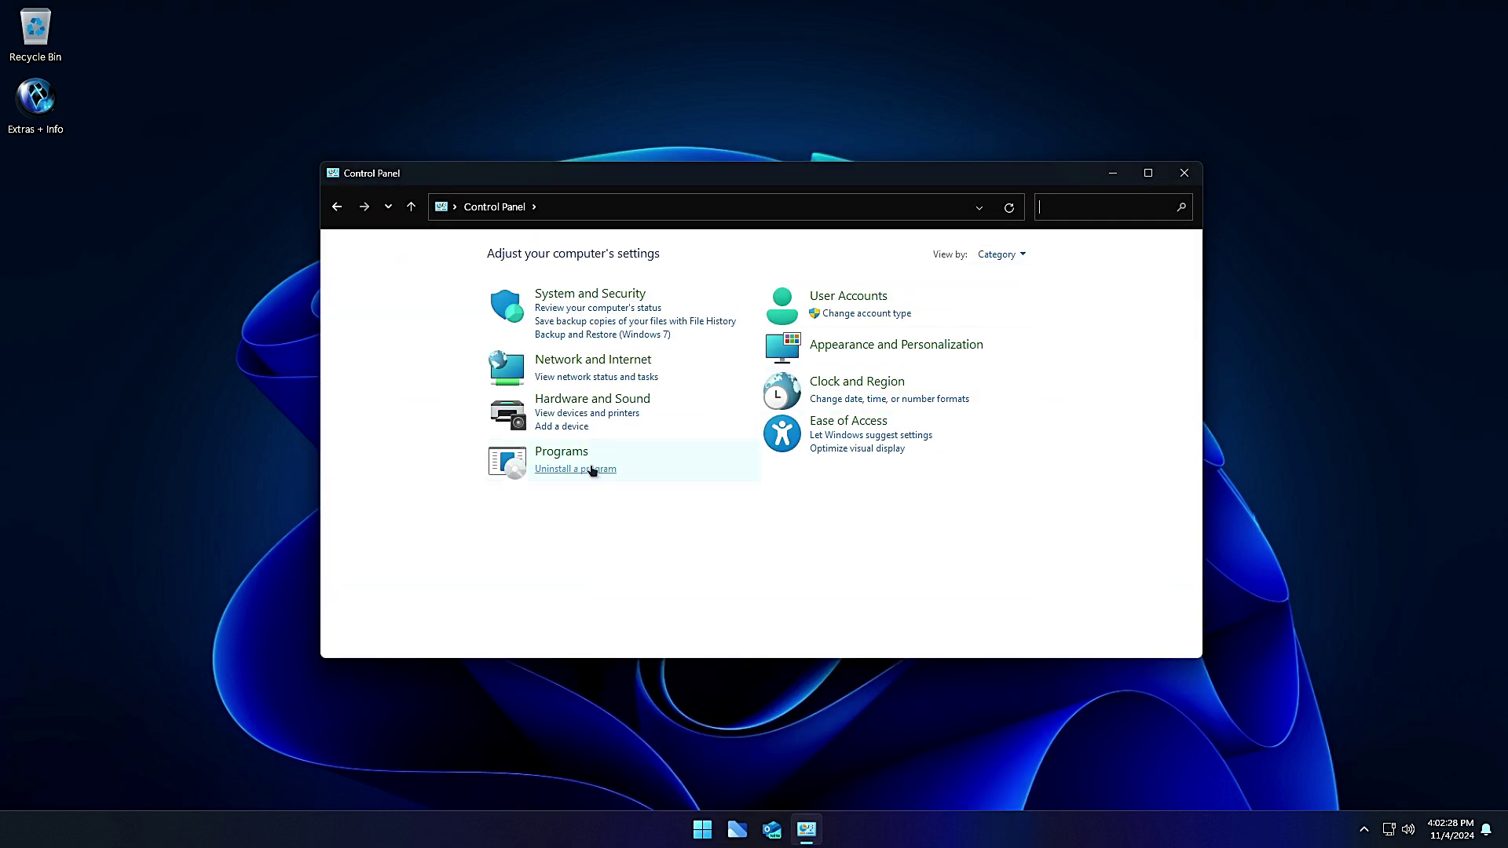
- Examine the list of installed programs that can be uninstalled or changed
left_click(590, 469)
left_click_drag(737, 182, 781, 53)
left_click(632, 220)
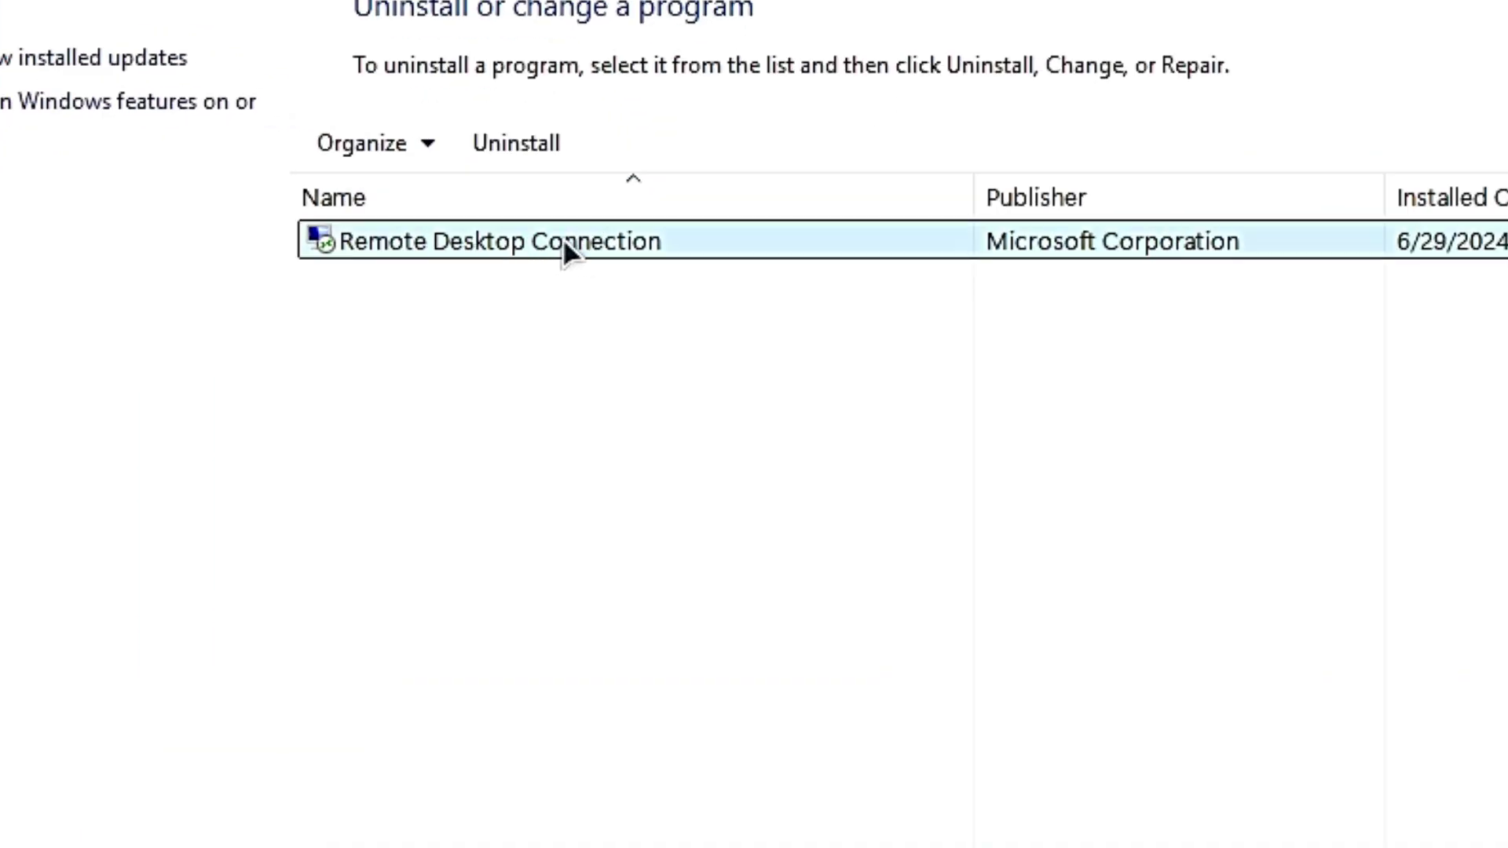
left_click(58, 57)
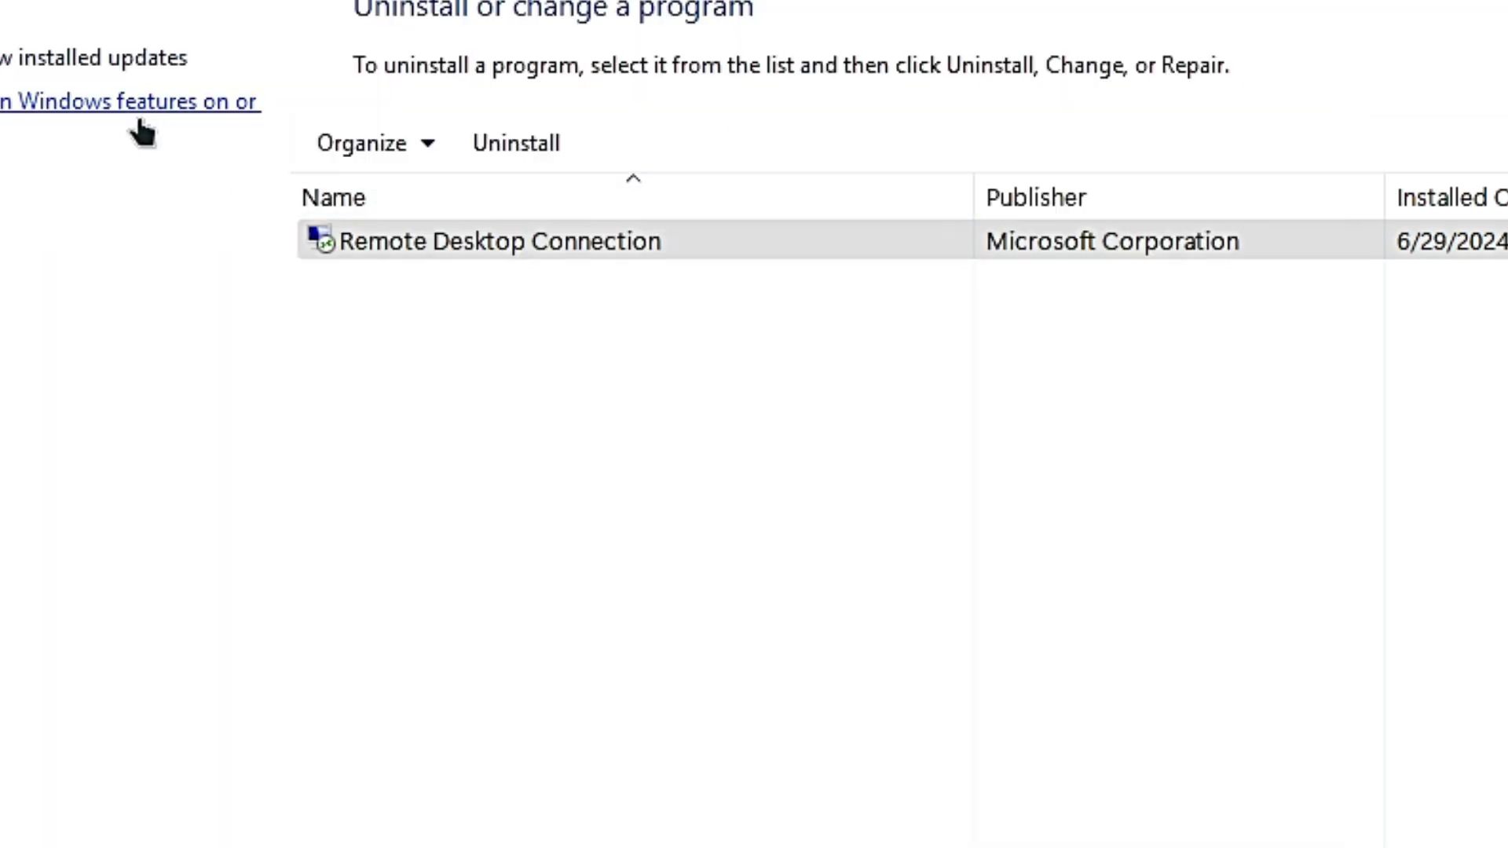
- Open the Windows Features dialog, move it aside and examine the full list of optional features
left_click(137, 106)
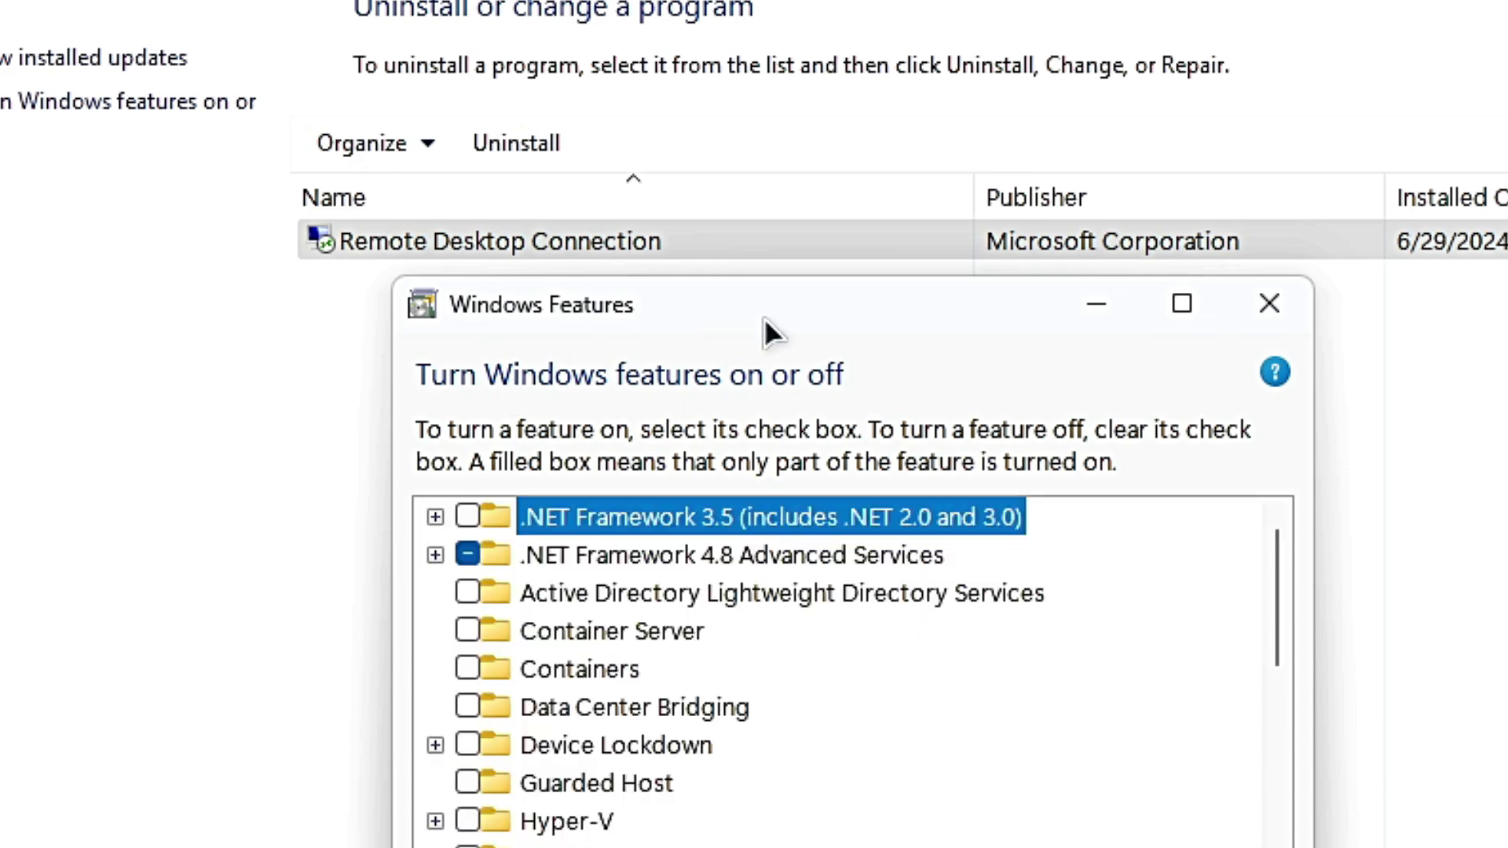
left_click_drag(785, 304, 1198, 0)
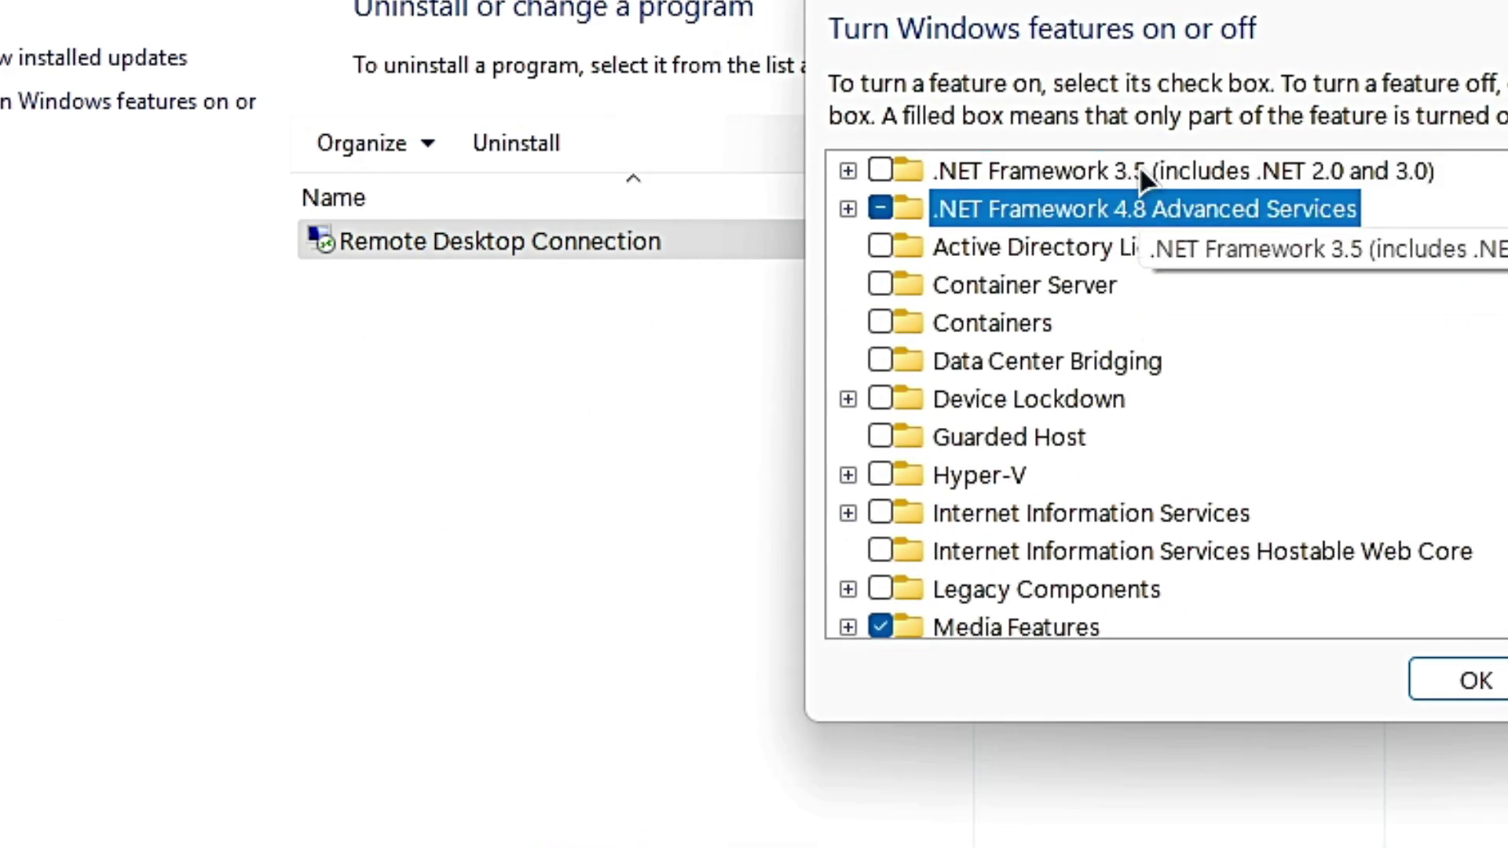
left_click(1142, 208)
scroll(1227, 278, "down", 6)
scroll(1227, 278, "up", 4)
scroll(1229, 274, "up", 3)
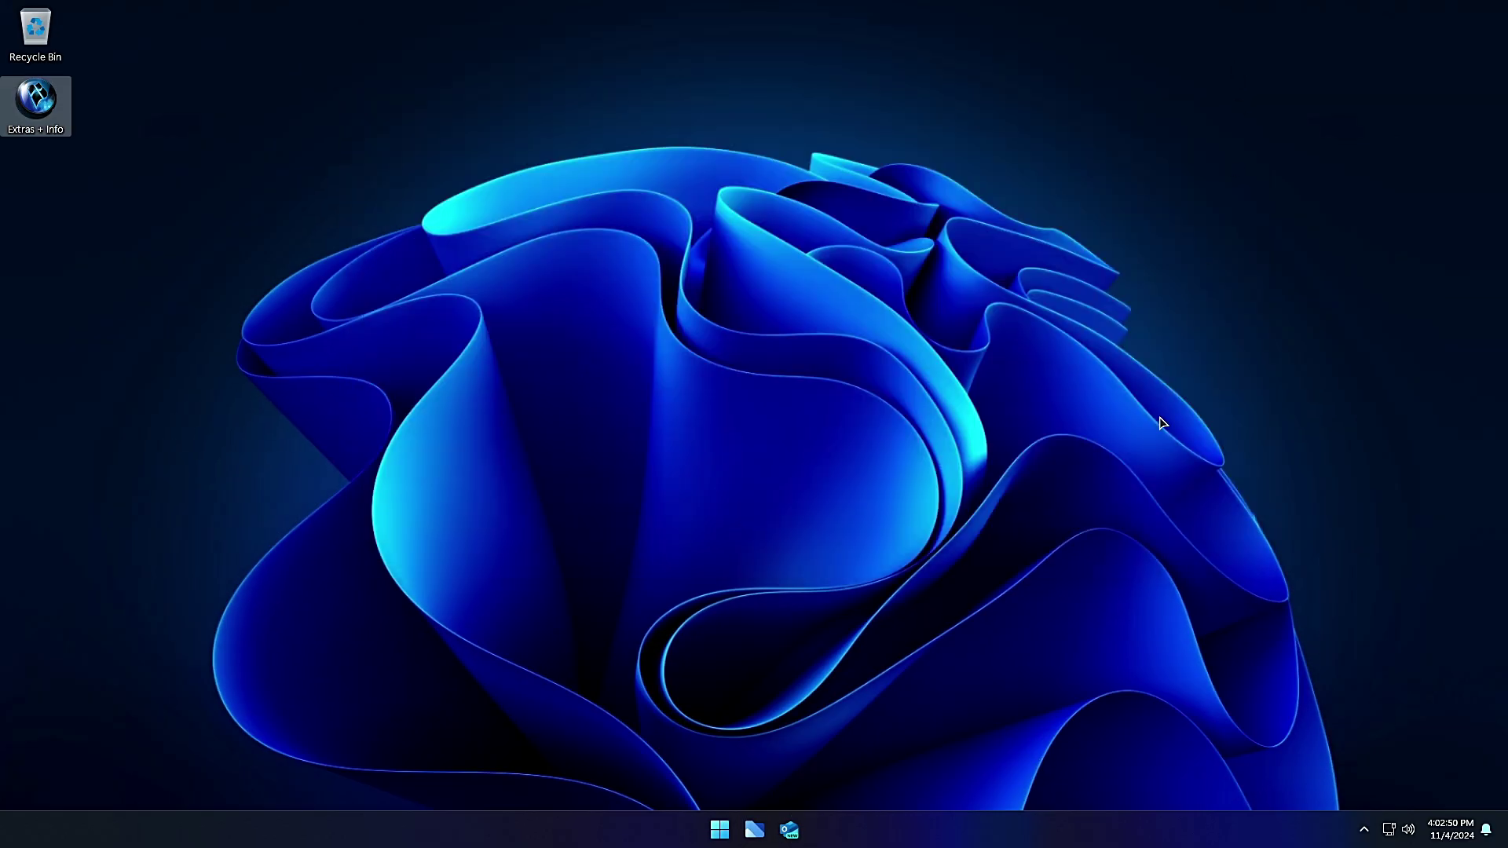
- Examine the Command Prompt, Control Panel, Kill Unresponsive Tasks, Restart Explorer and Safe Mode entries among the desktop's additional context options, and dismiss them
right_click(1278, 29)
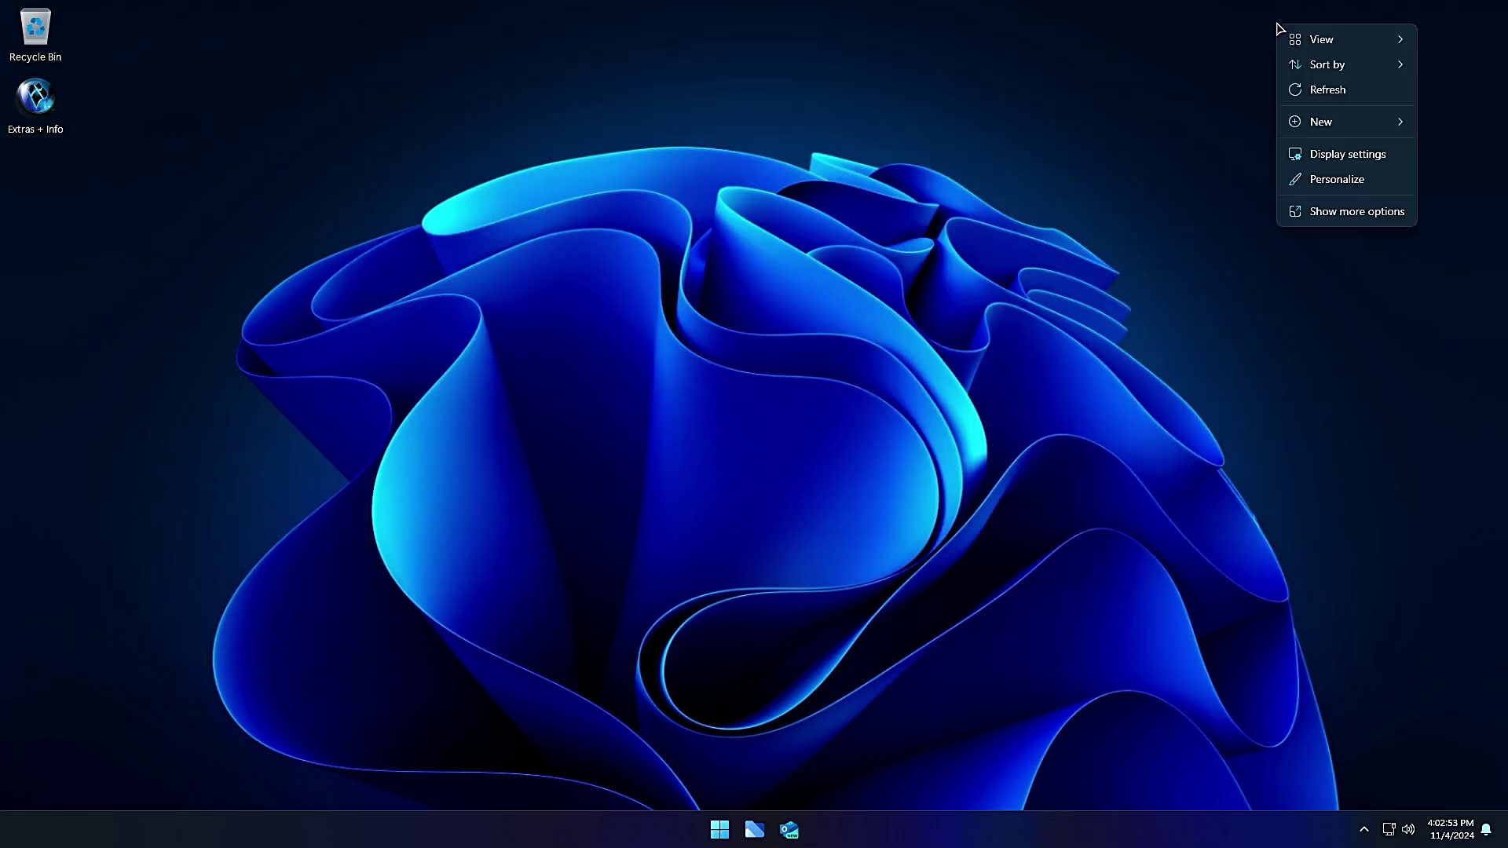
left_click(1341, 212)
mouse_move(1345, 104)
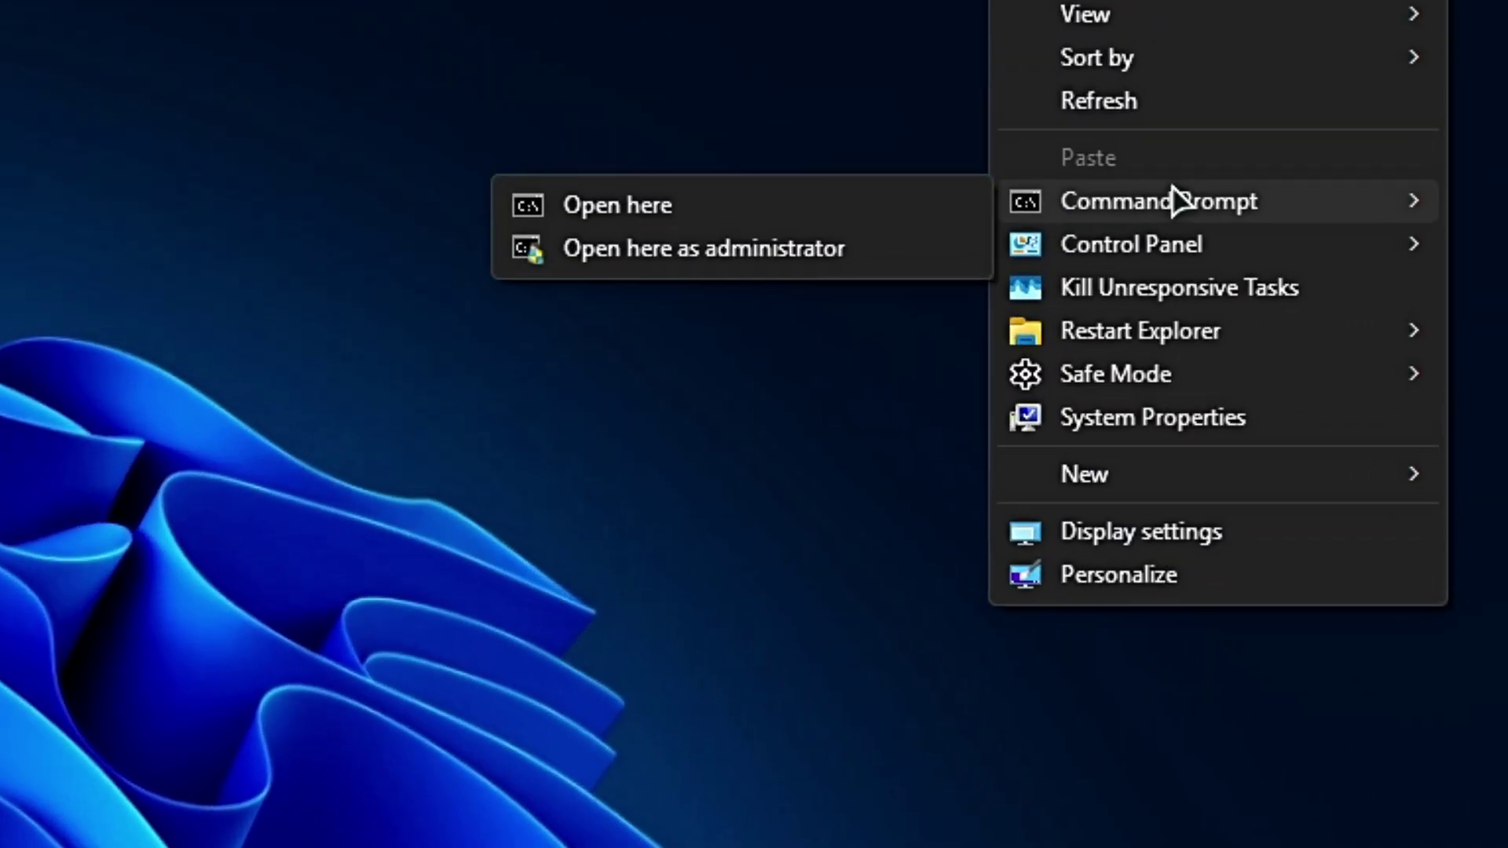
mouse_move(1182, 250)
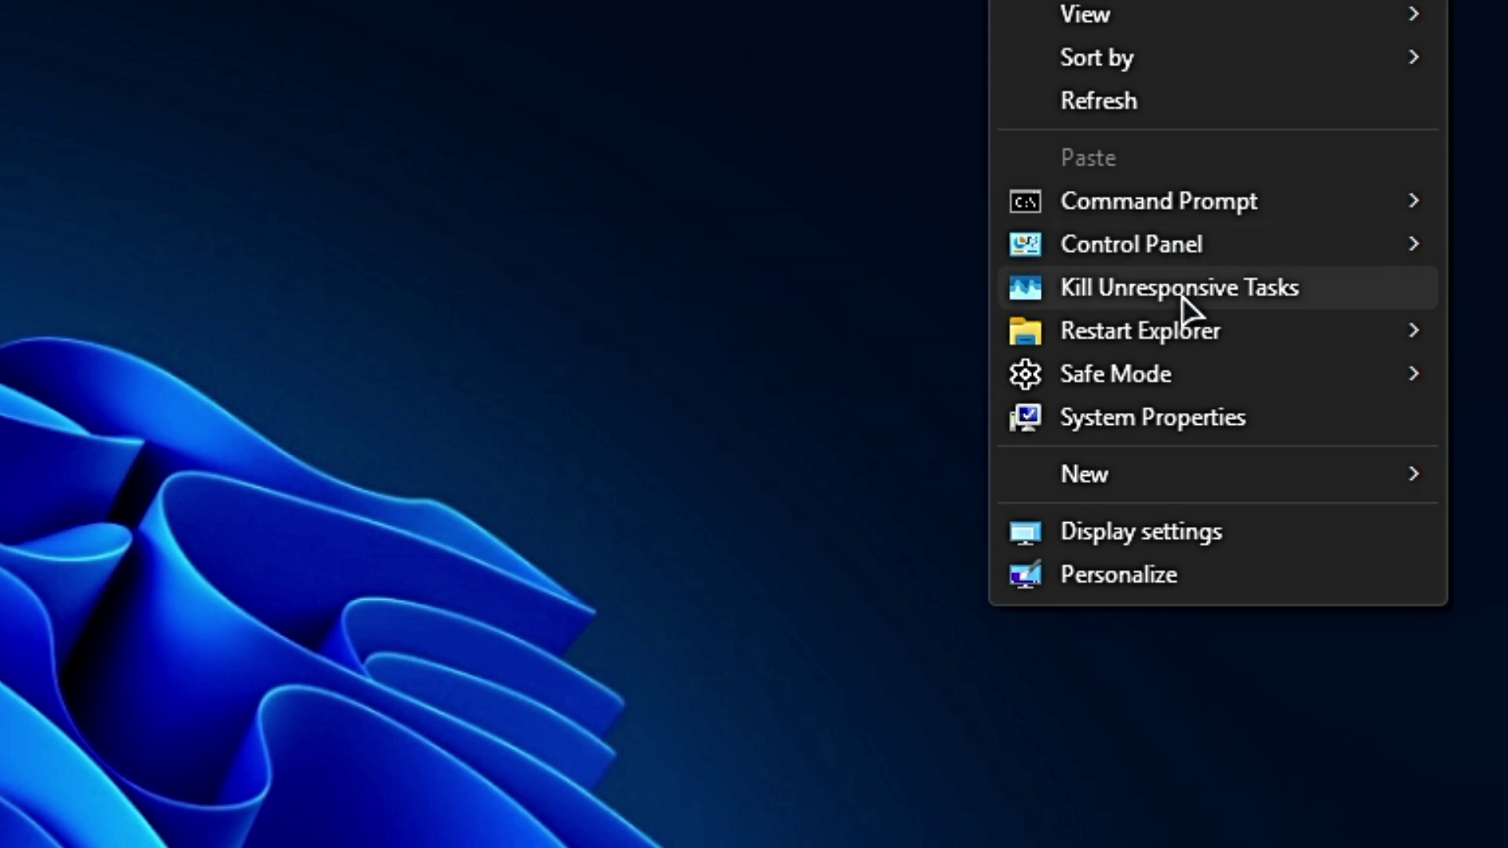
mouse_move(1171, 363)
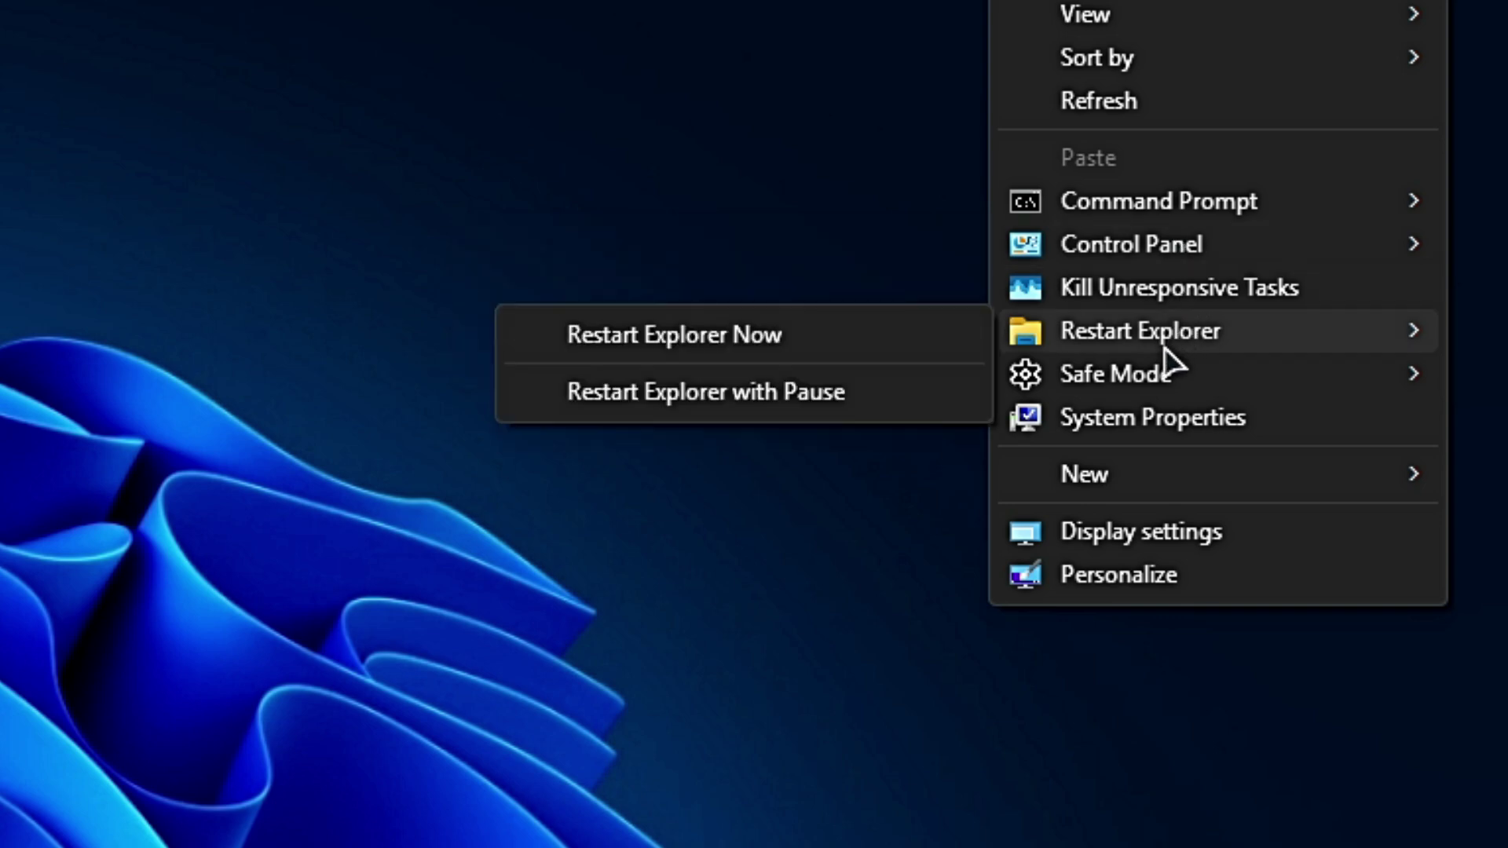
mouse_move(1148, 388)
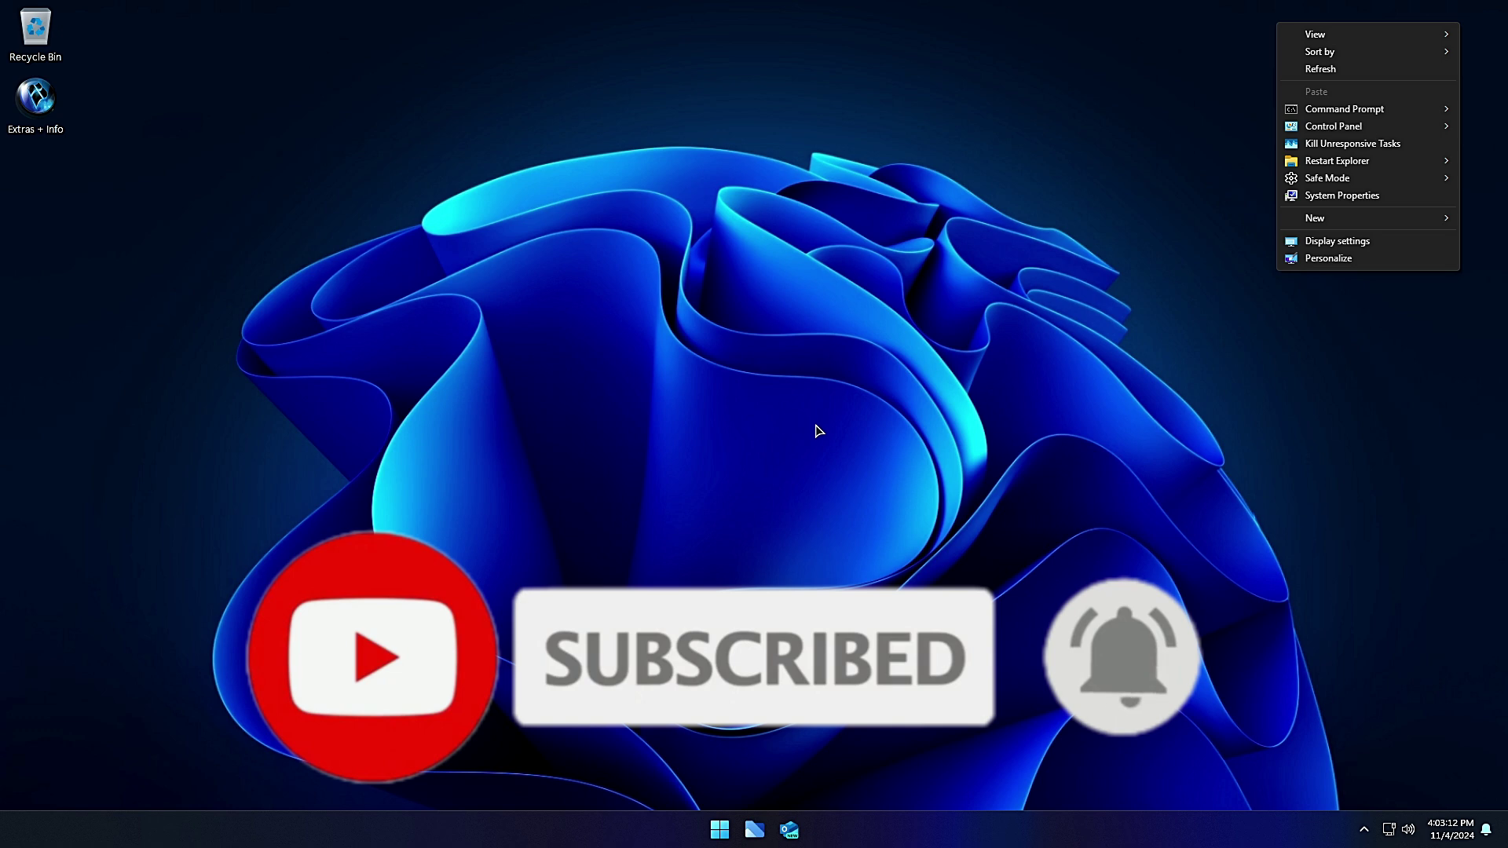
left_click(817, 434)
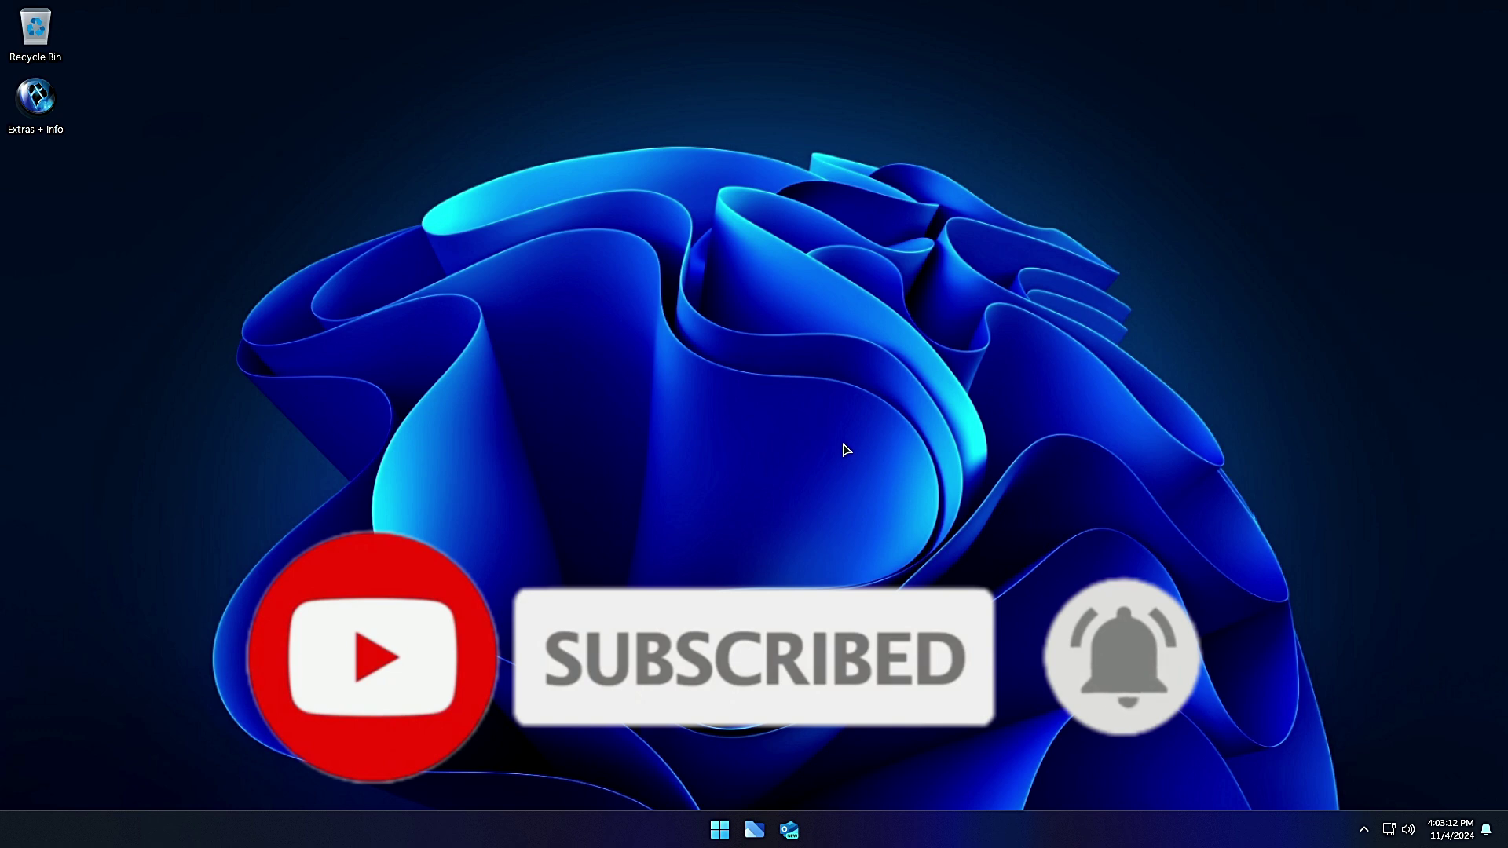
- Open Settings in a maximized window and examine the list of installed apps
key("super")
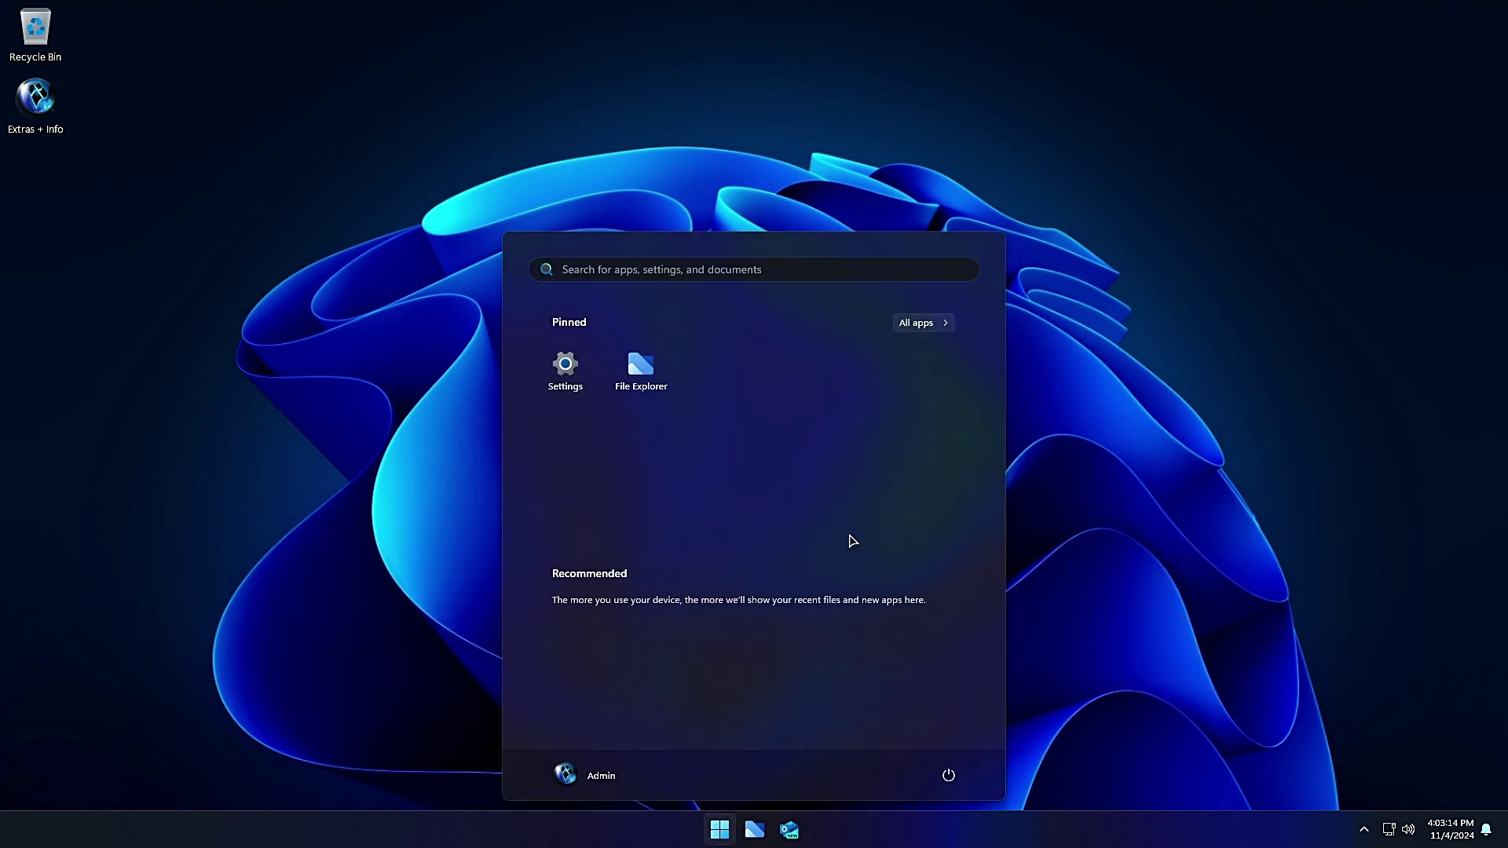
left_click(572, 375)
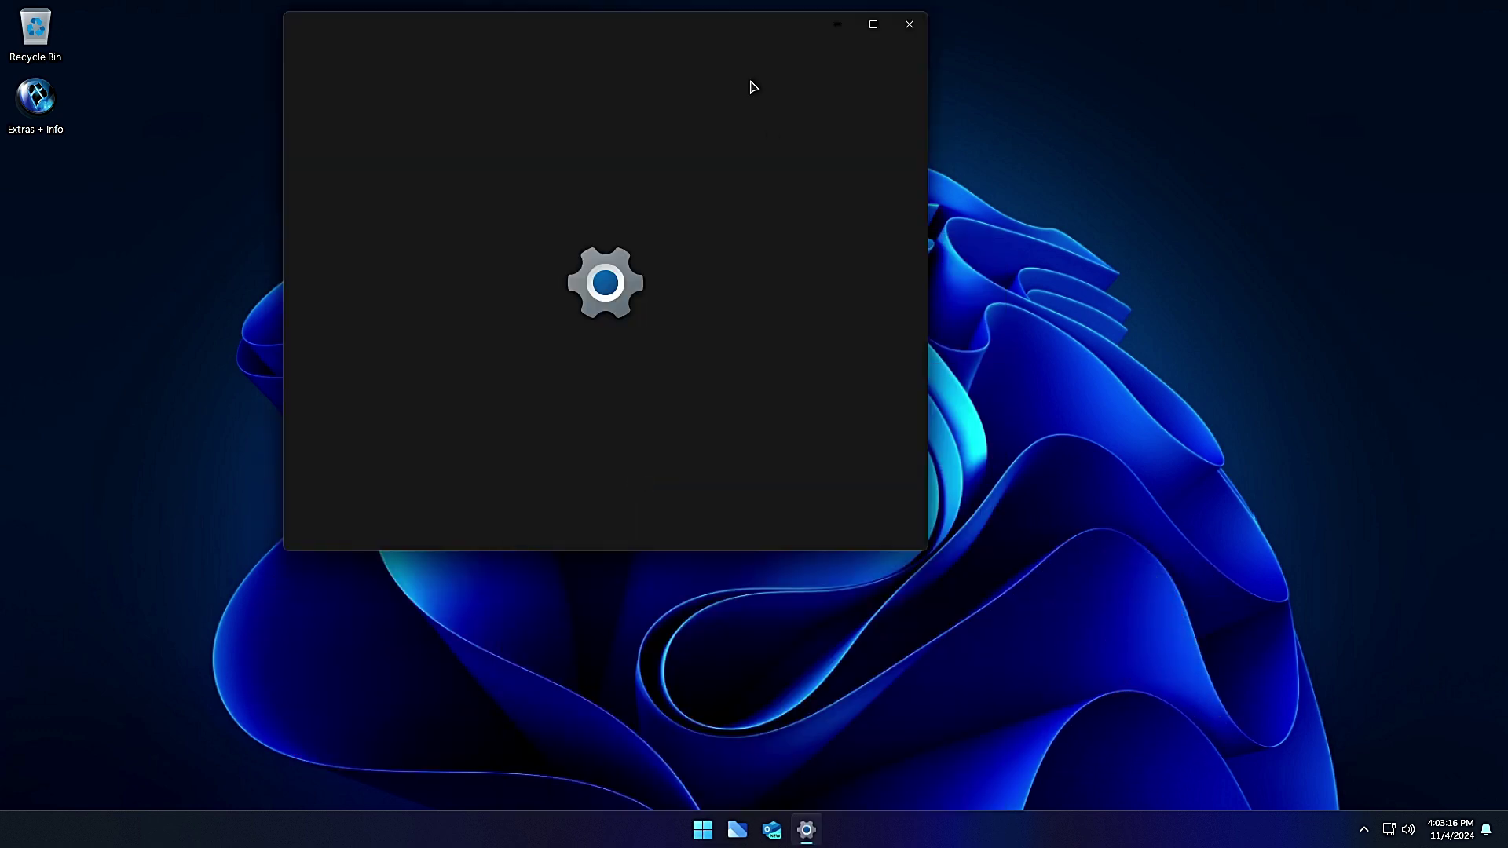
left_click(872, 24)
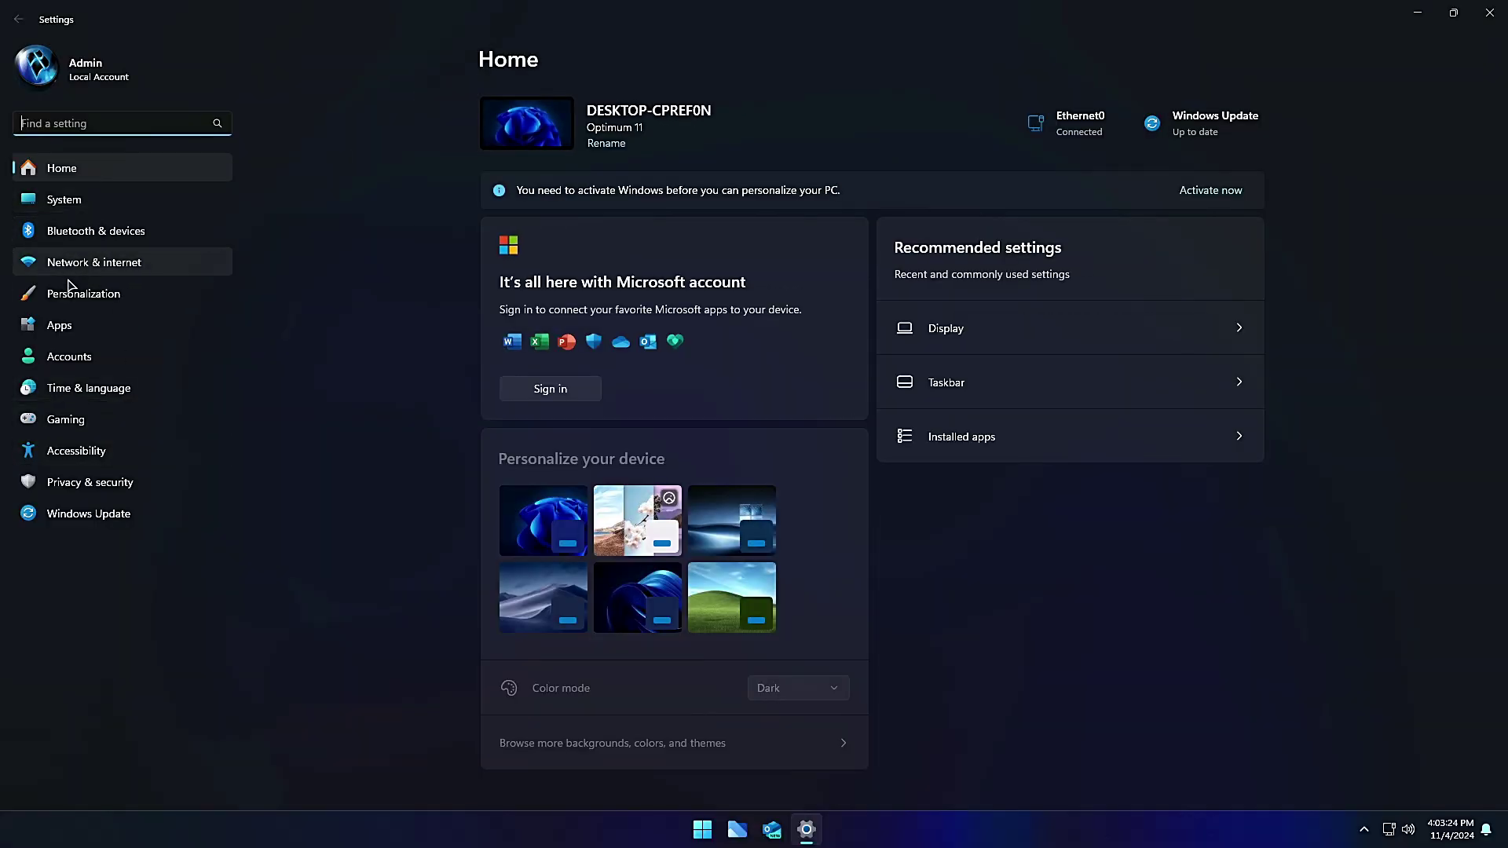
left_click(68, 325)
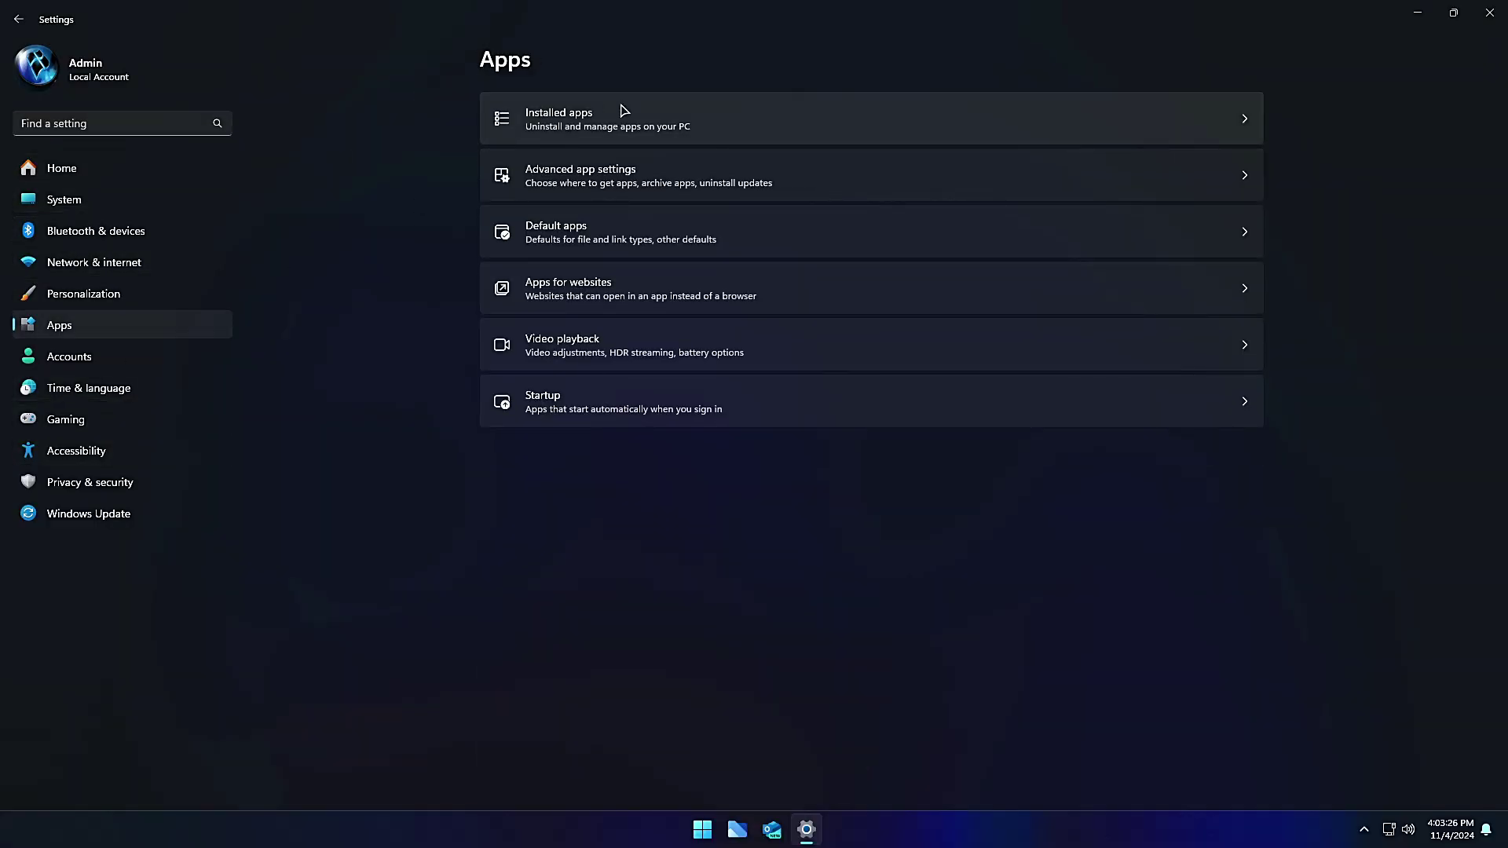
left_click(624, 110)
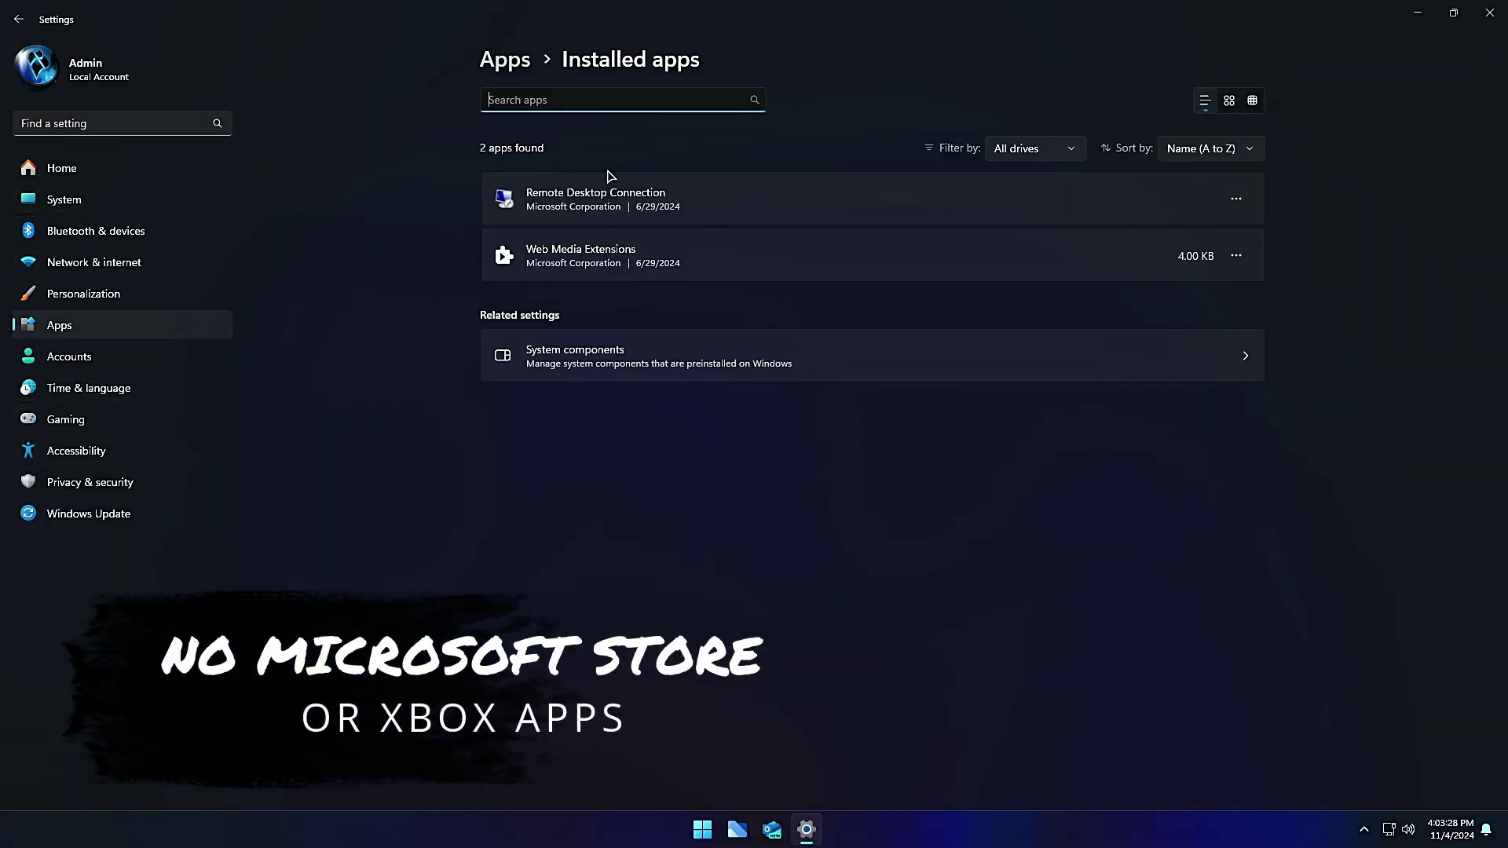
- Resume the paused updates in Windows Update and close Settings
left_click(93, 515)
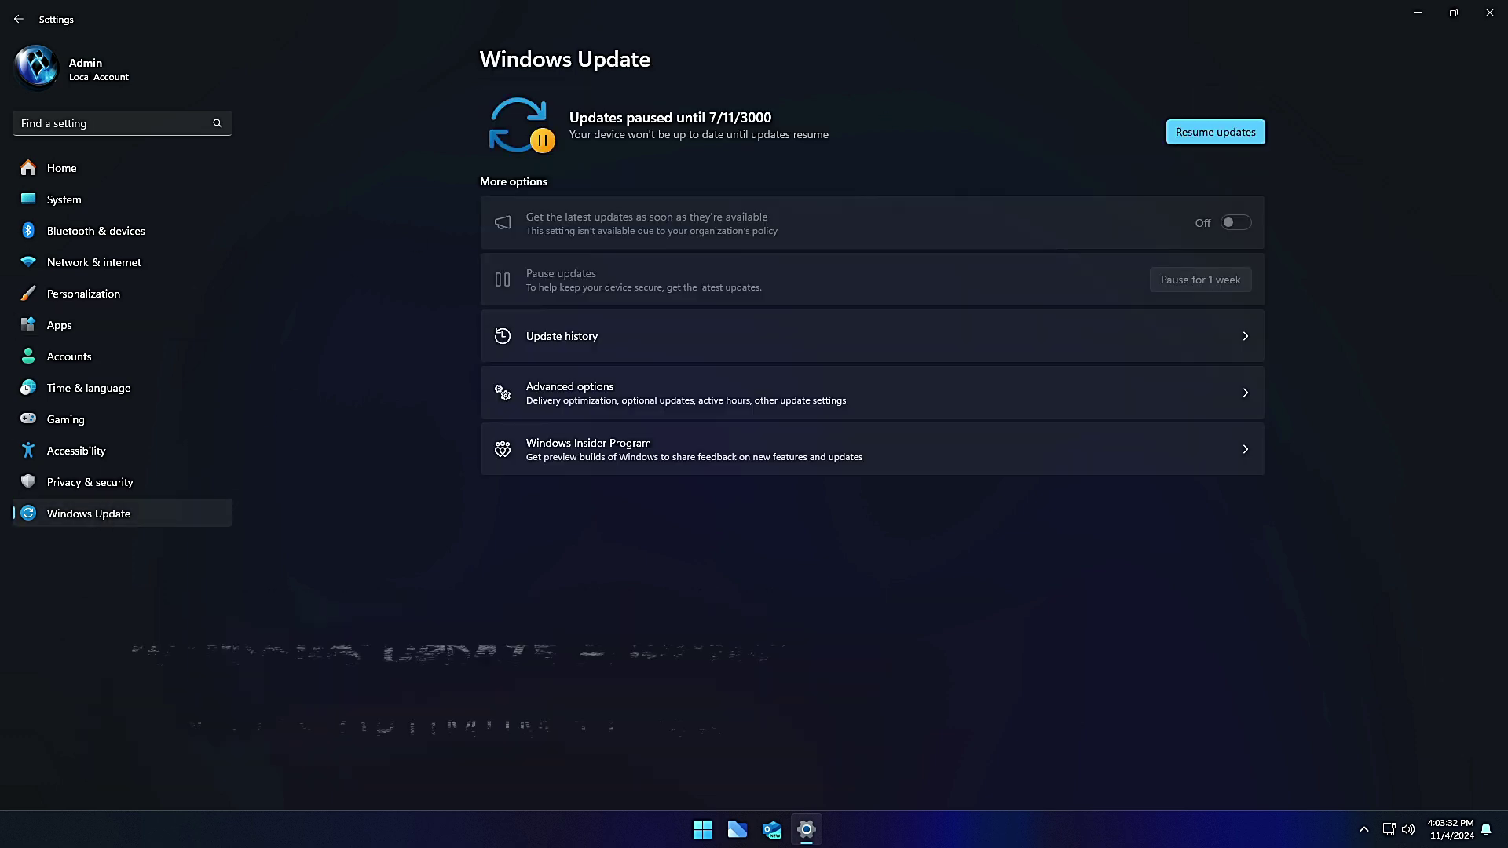
left_click(1210, 133)
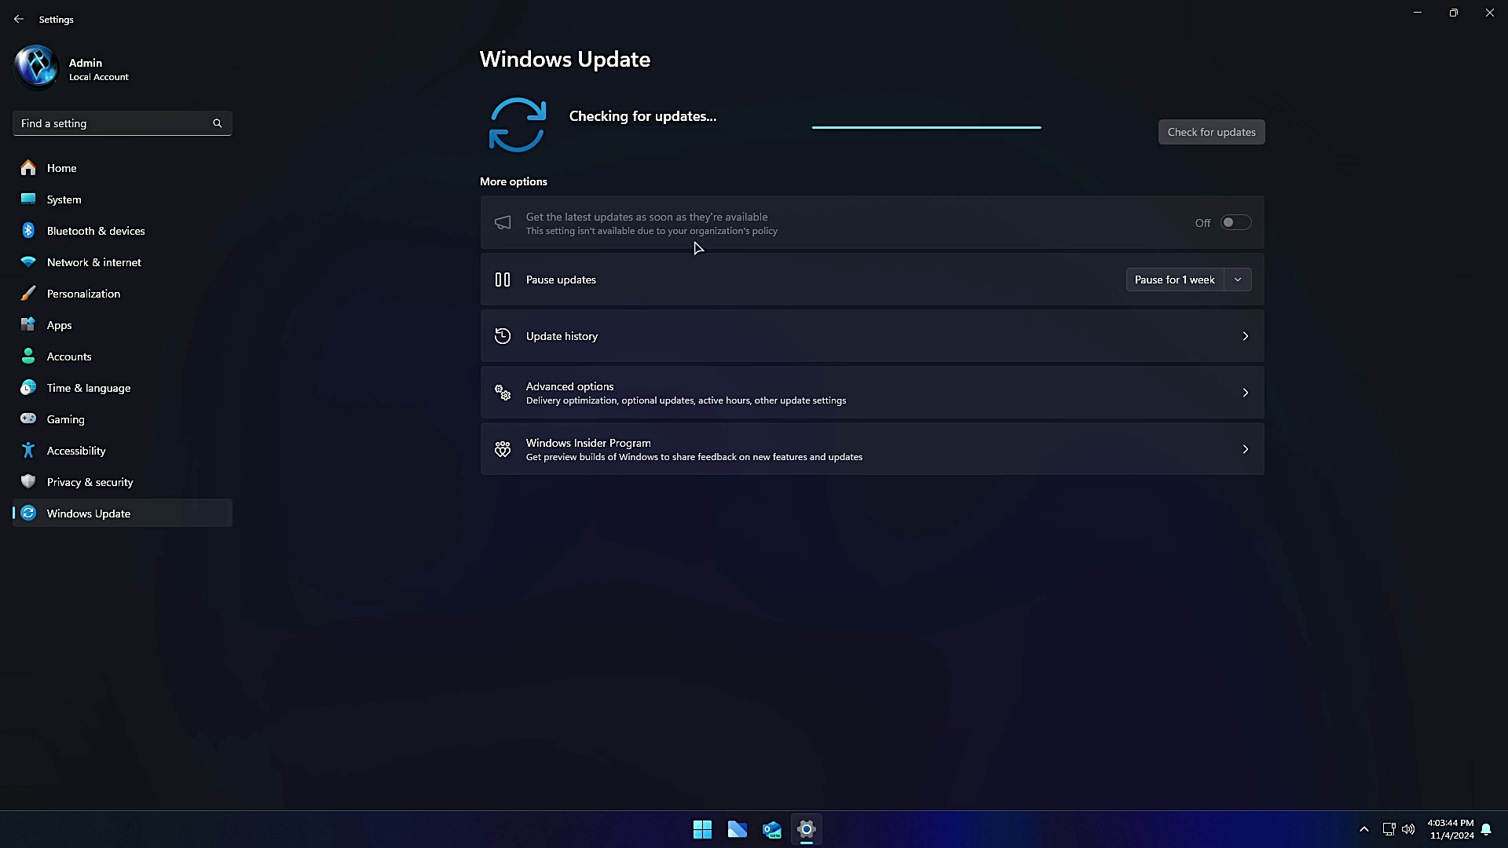
left_click(1488, 11)
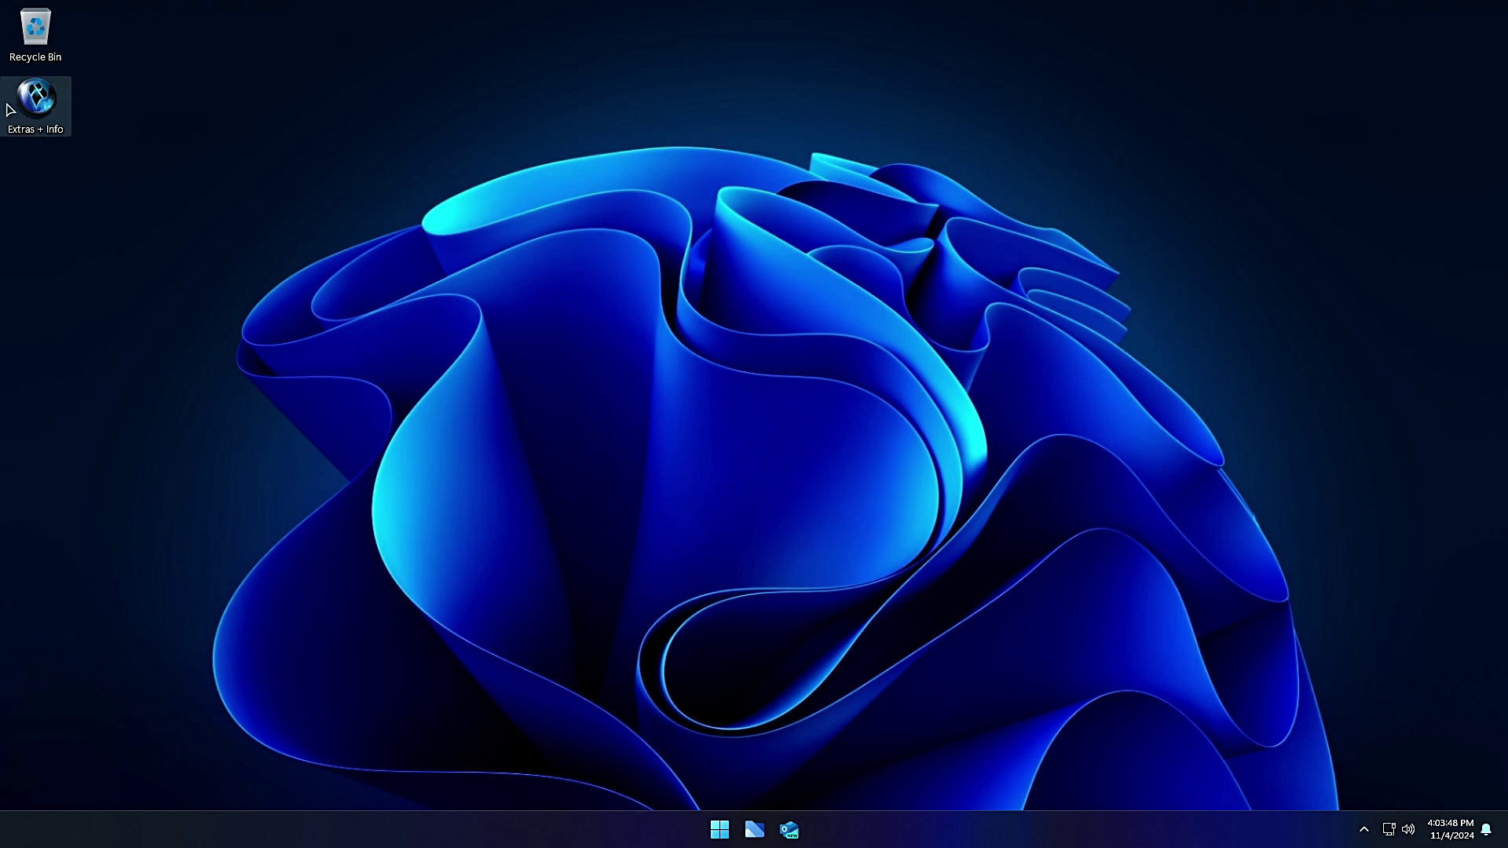
- Run Firefox Installer.exe from the Web Browser Installers folder in Extras + Info, and close the folder window
double_click(29, 114)
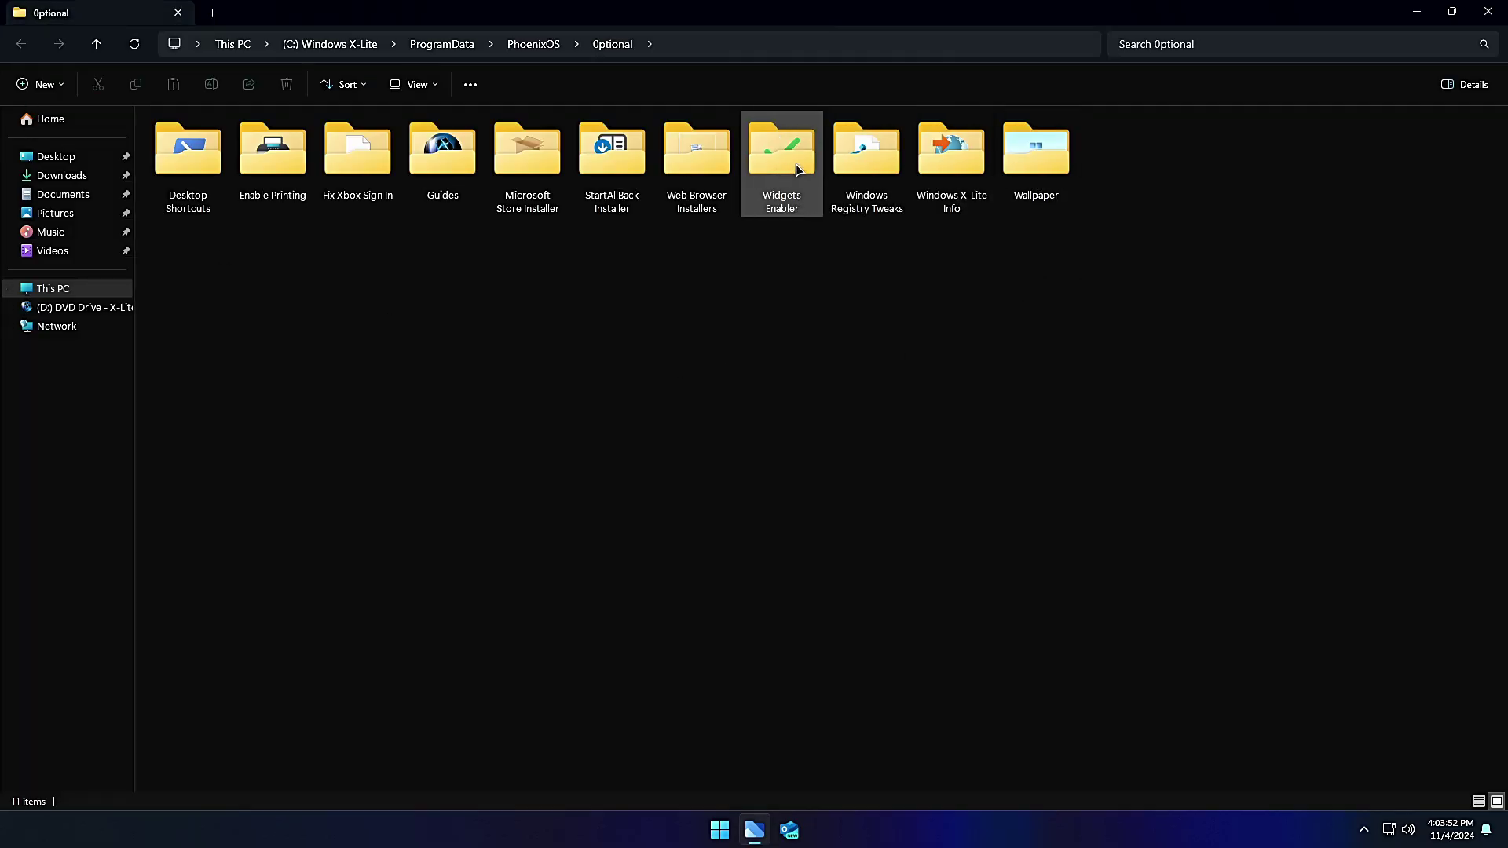
double_click(696, 157)
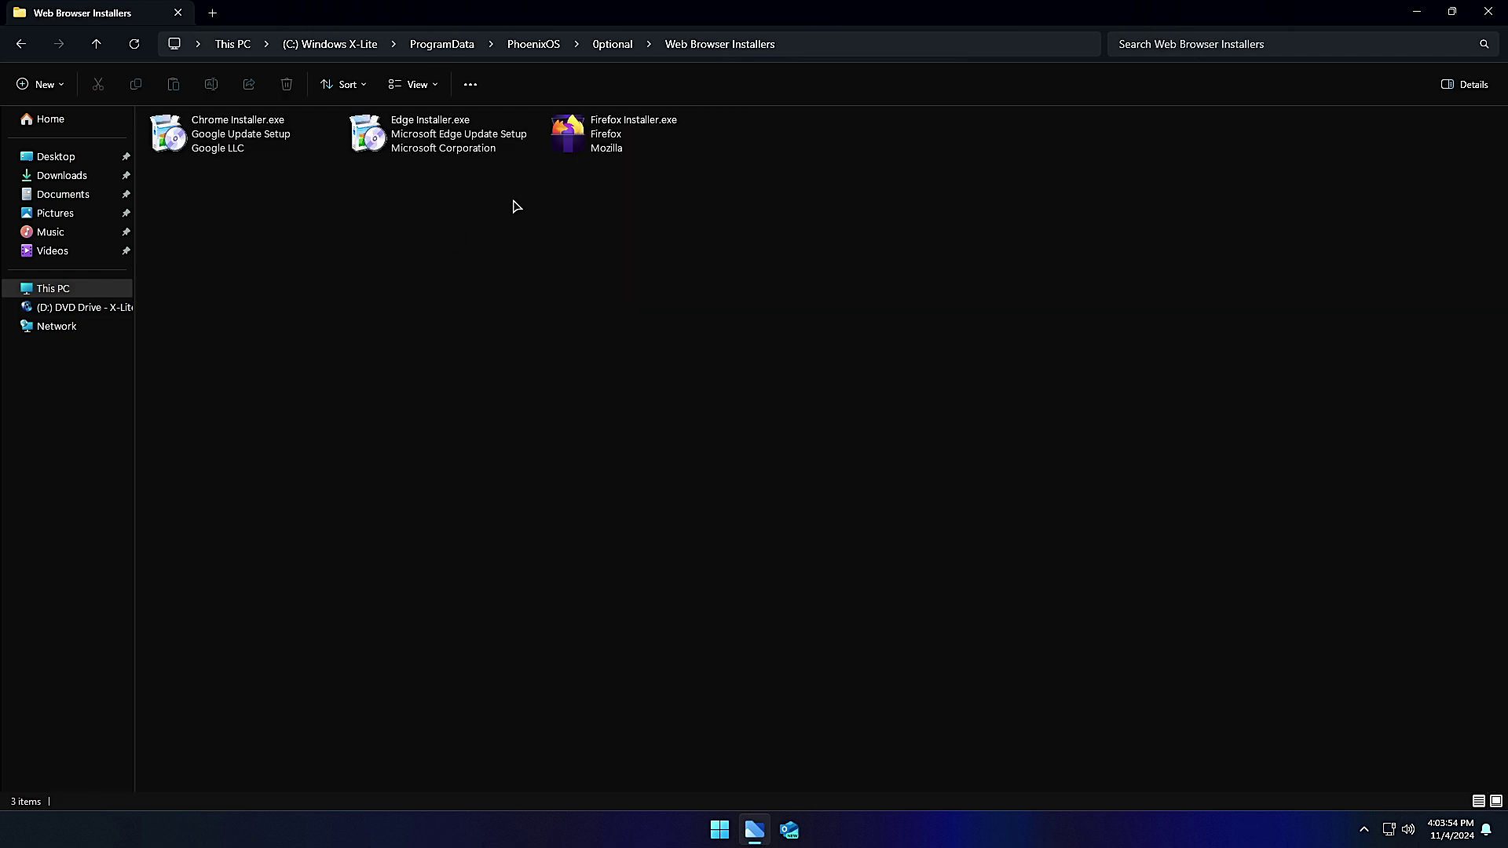
left_click(603, 128)
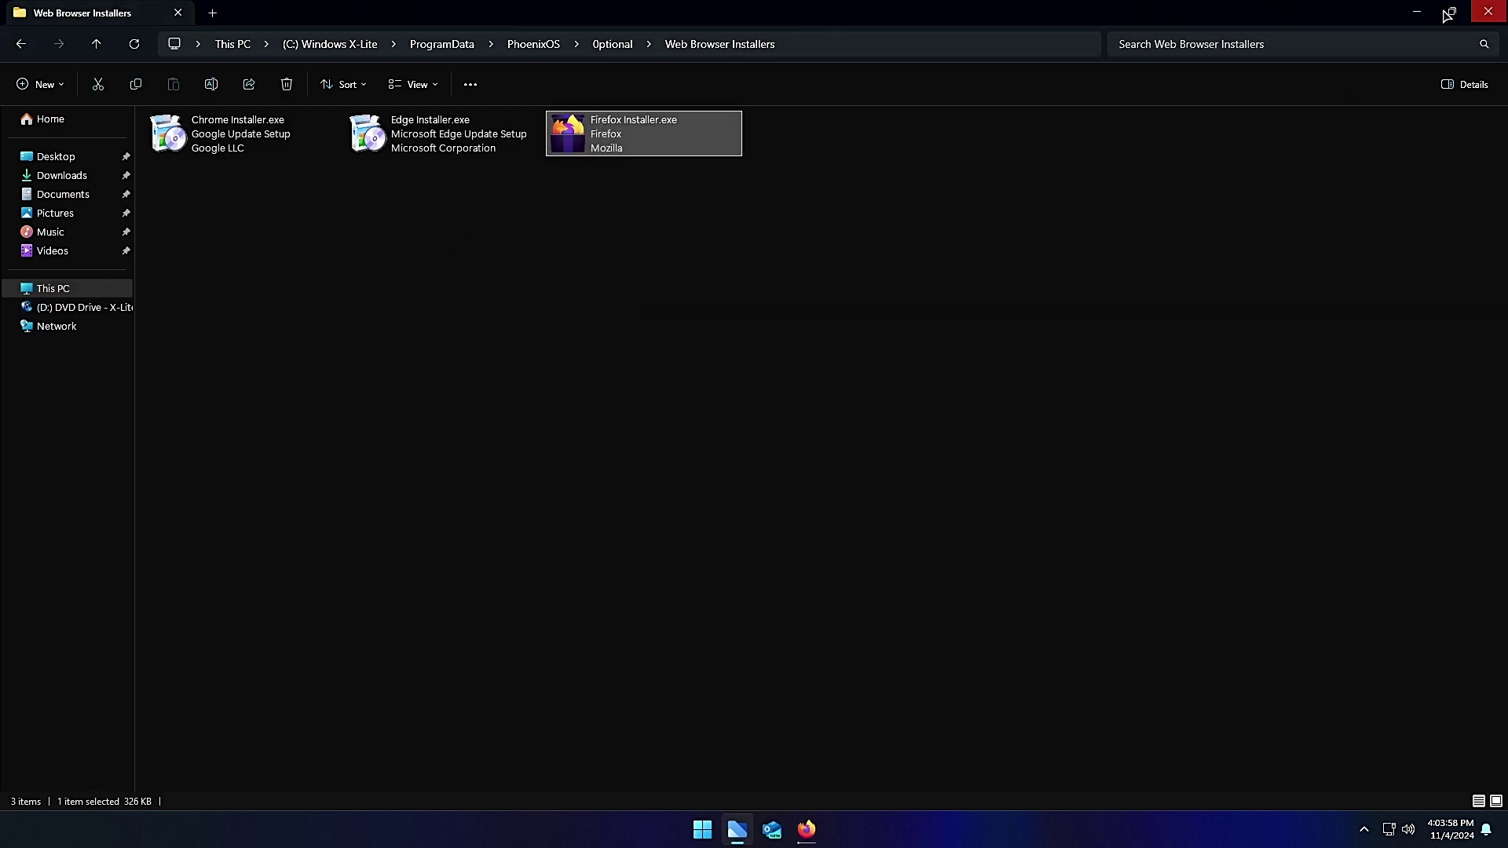
left_click(1415, 15)
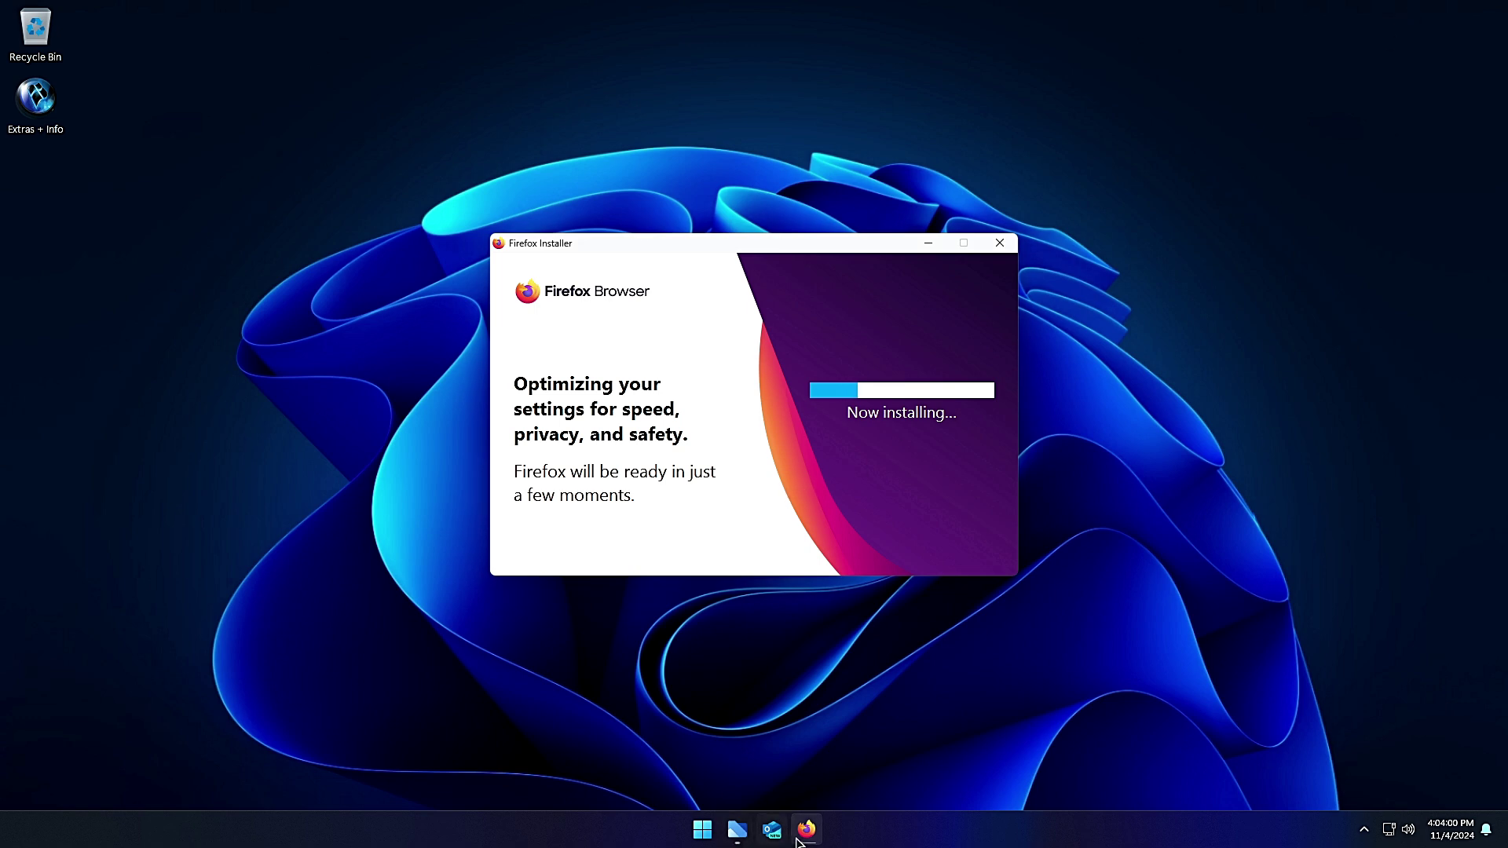
left_click(745, 834)
left_click(1489, 12)
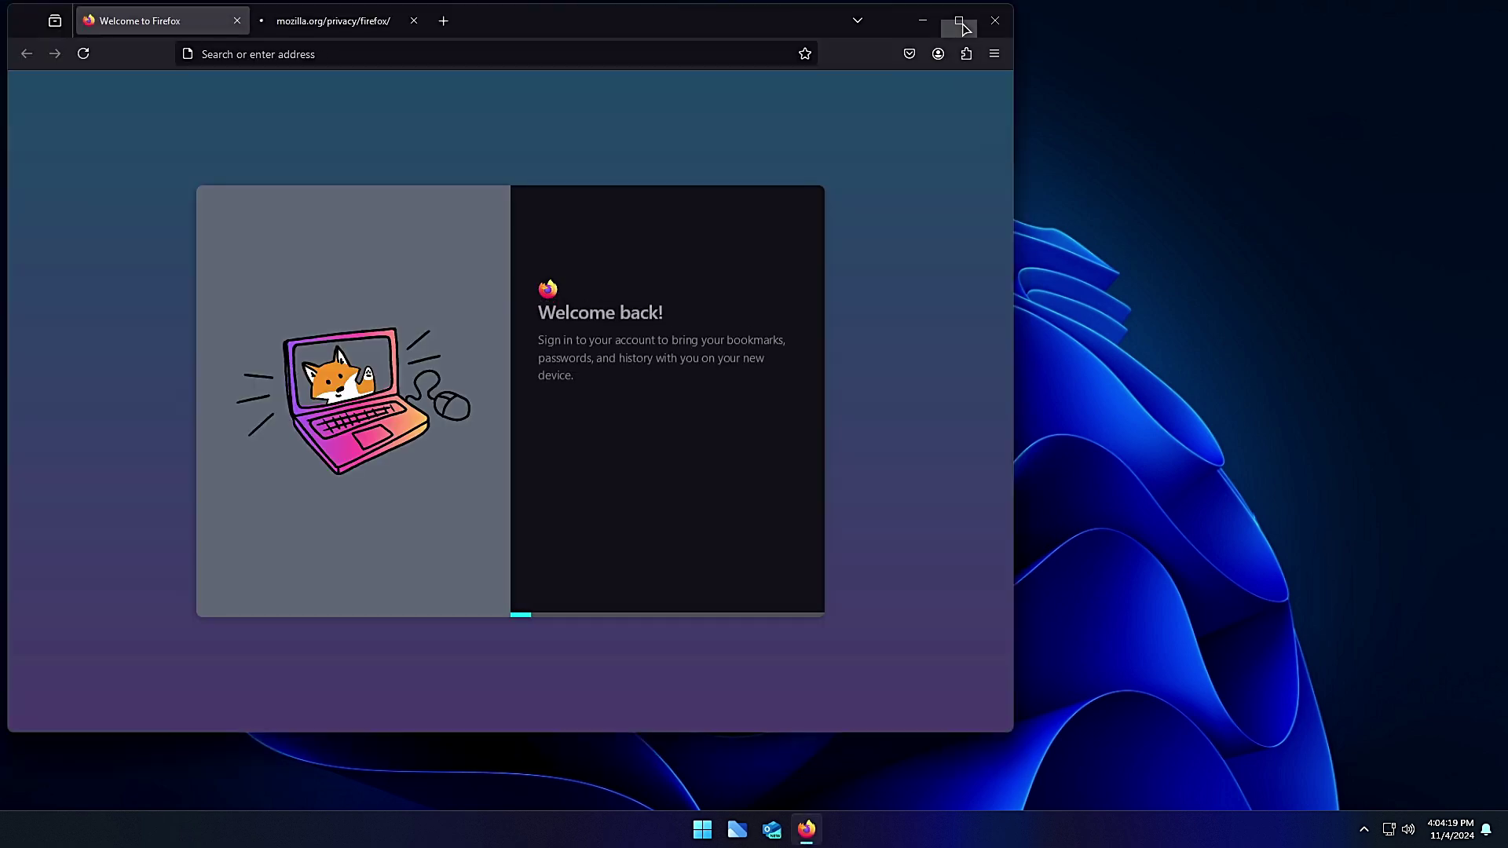
- Maximize the Firefox window and skip through all welcome setup screens to the new tab page
left_click(956, 17)
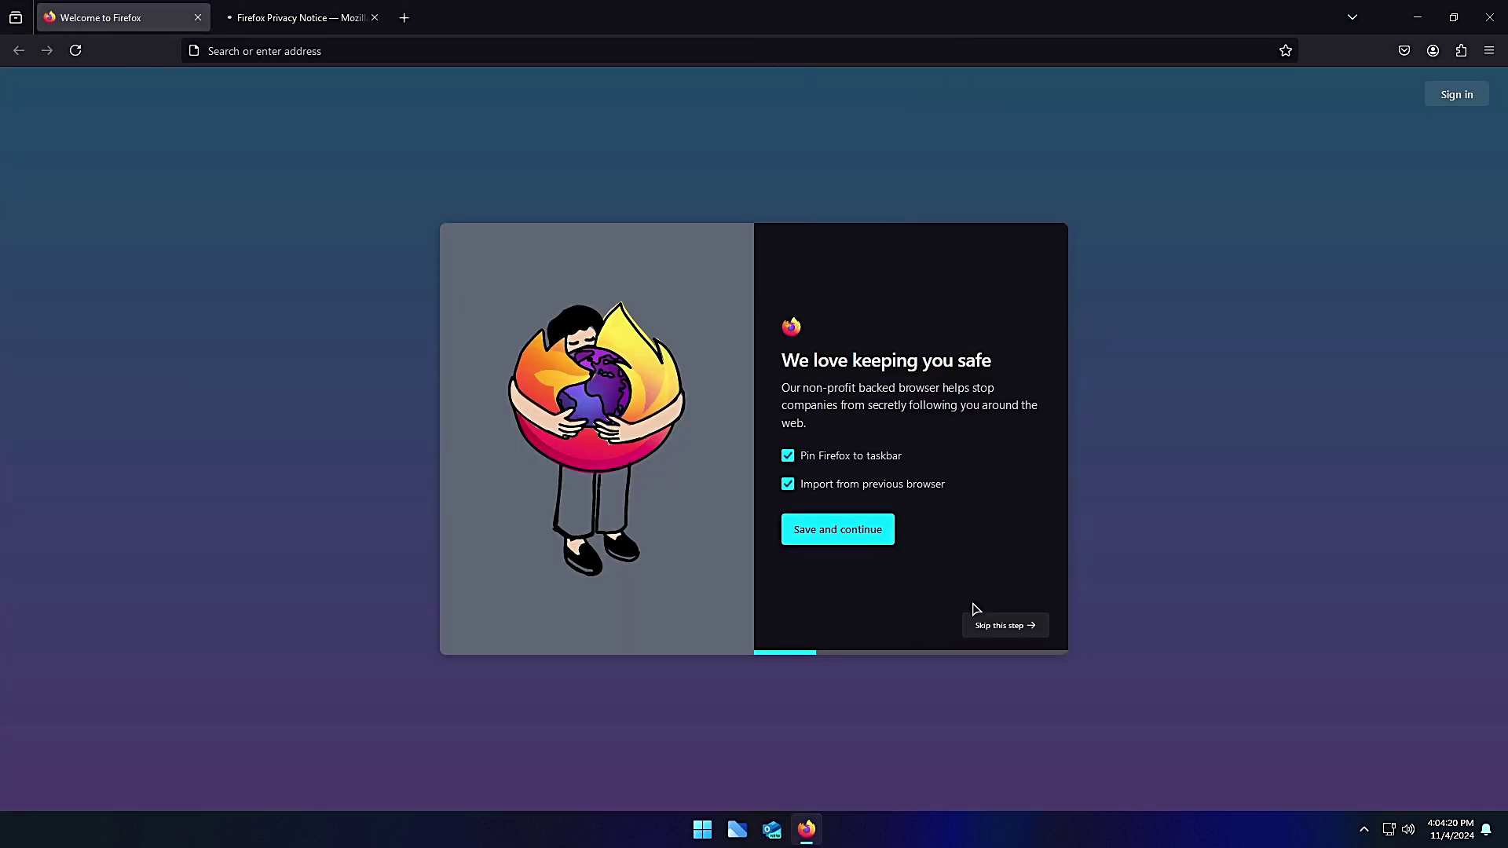
left_click(999, 625)
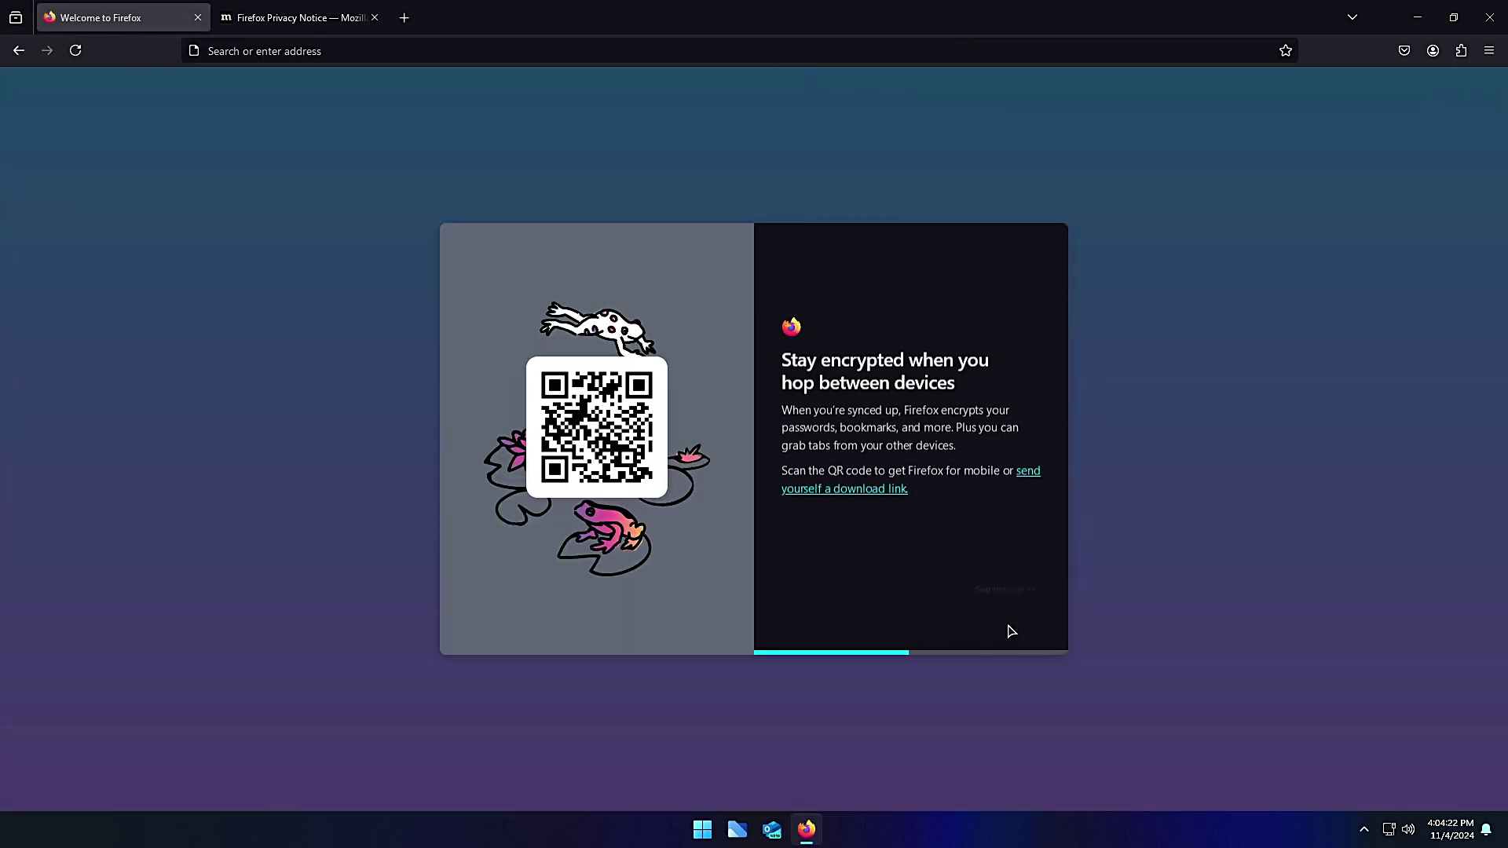
left_click(1008, 632)
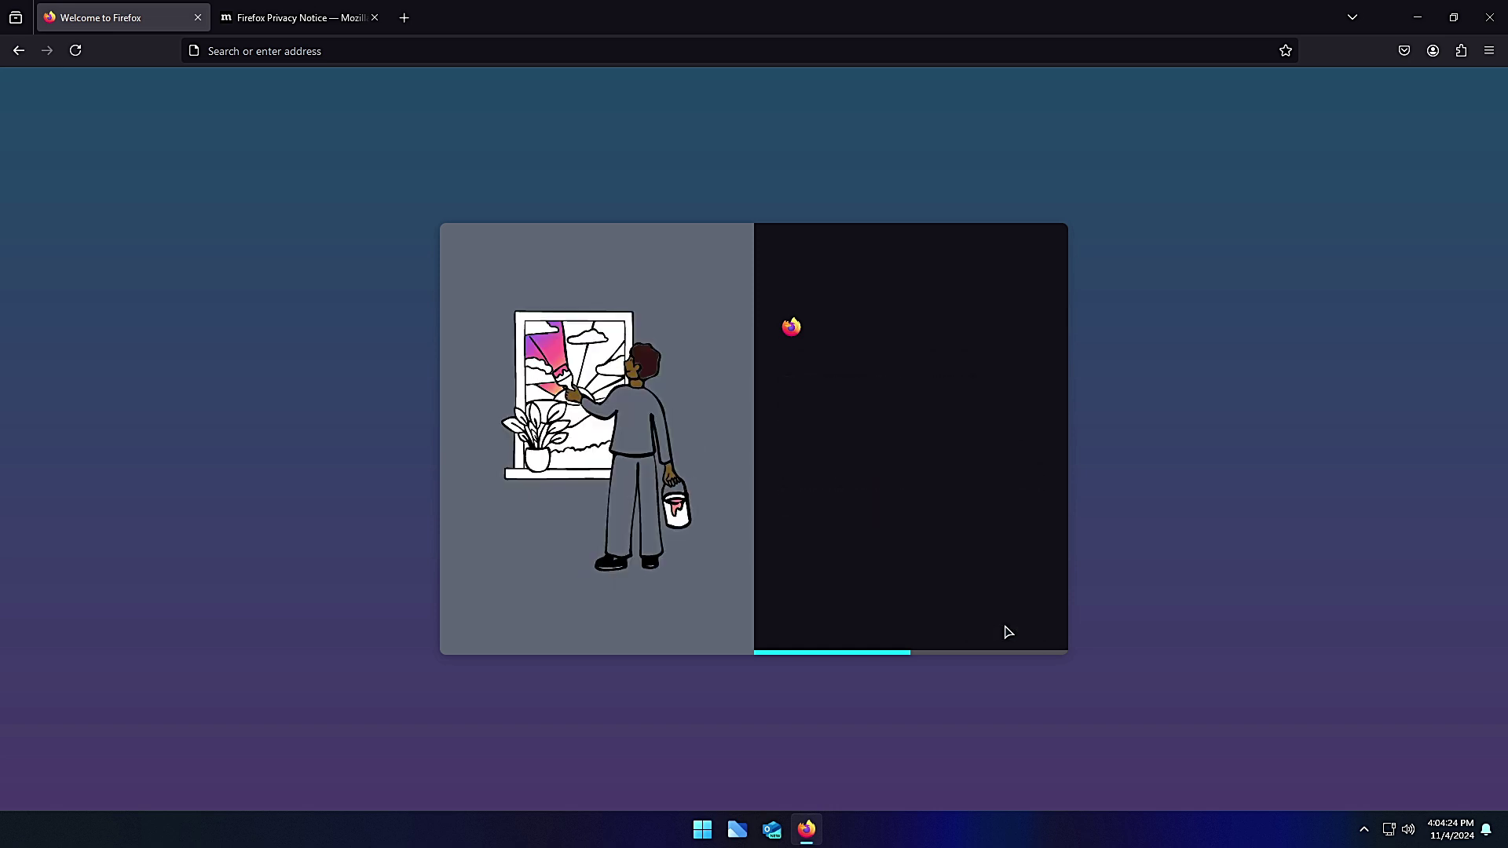
left_click(1020, 627)
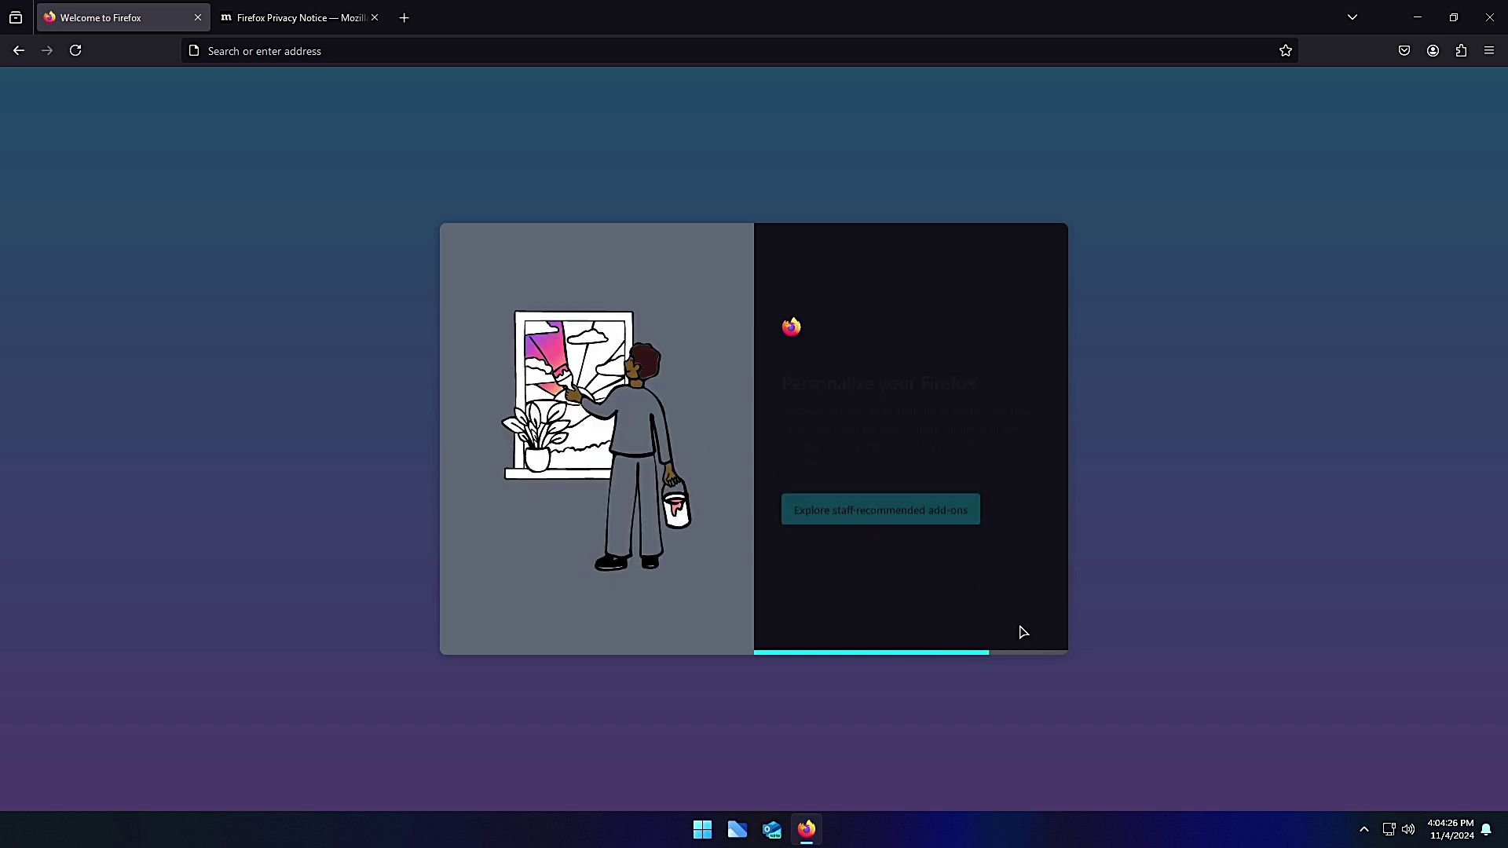
left_click(839, 494)
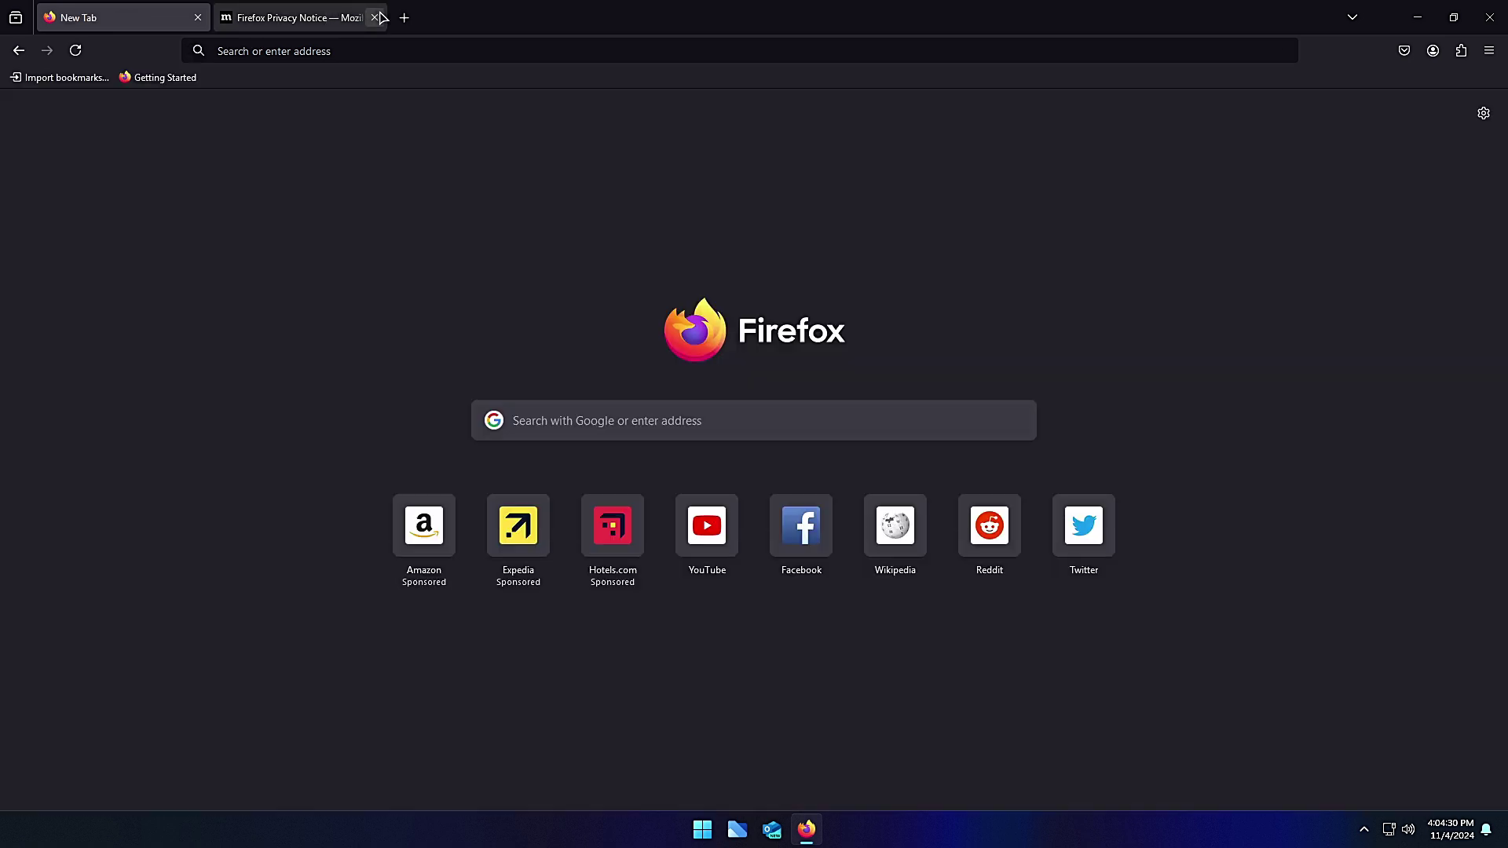
- Close the Firefox Privacy Notice tab and open YouTube from the new tab shortcuts
left_click(375, 17)
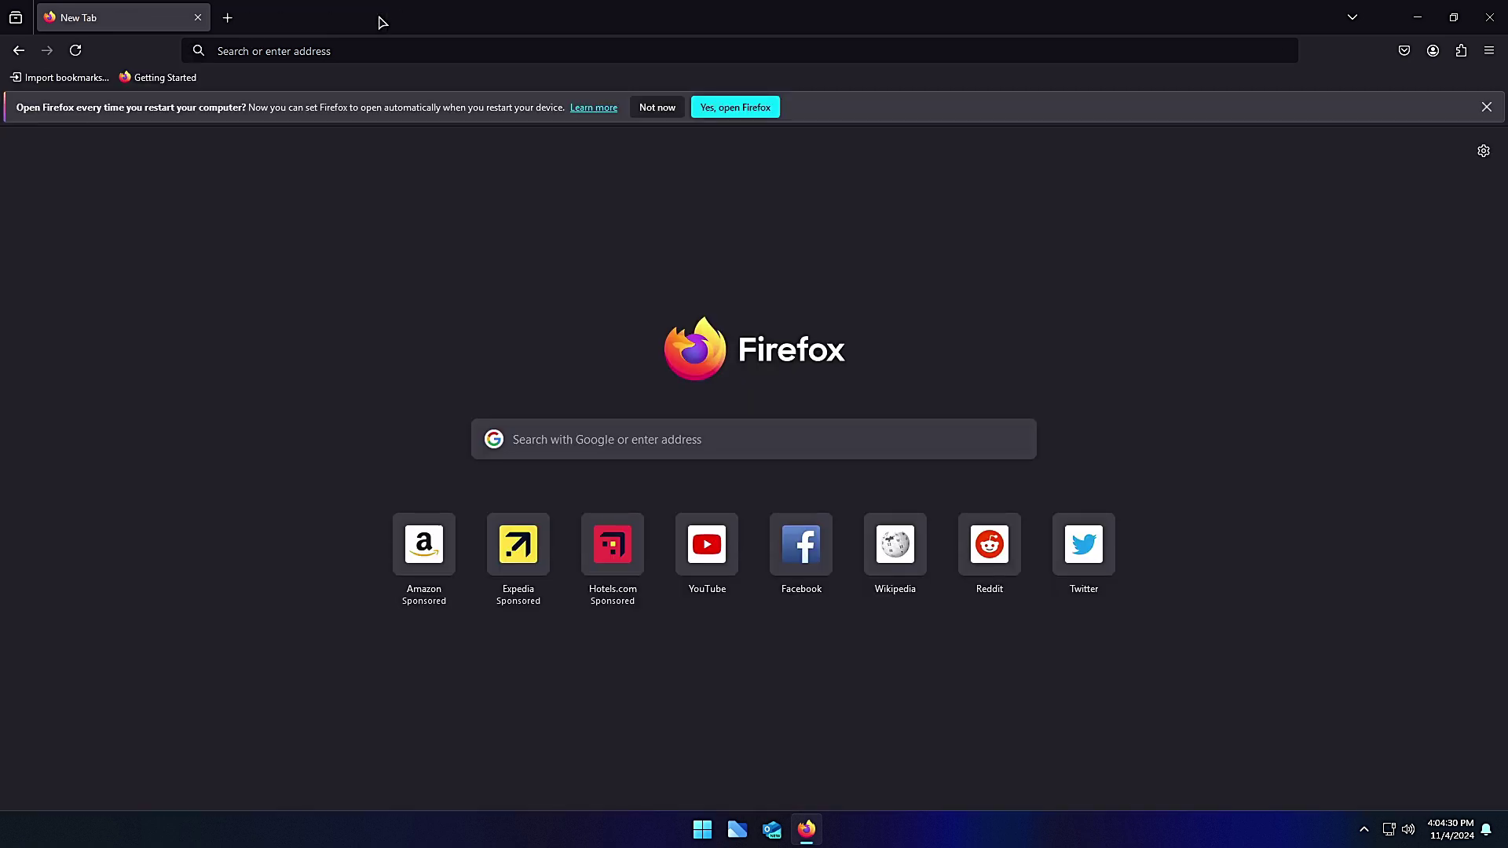
left_click(727, 565)
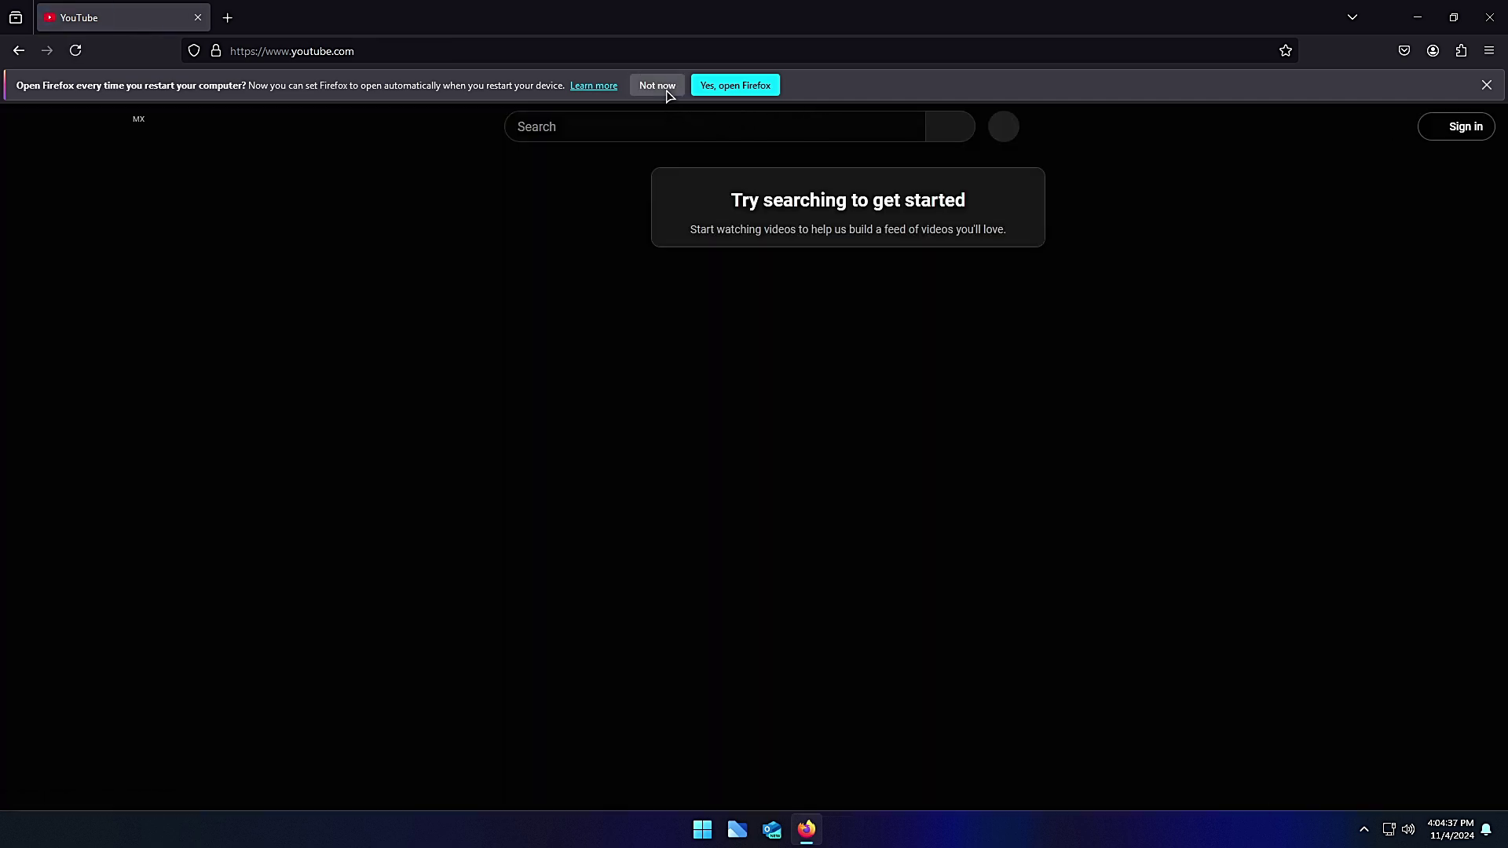
- Decline opening Firefox automatically at computer restart and search YouTube for "dtech usb english"
left_click(660, 86)
left_click(609, 91)
type("dtech usb ")
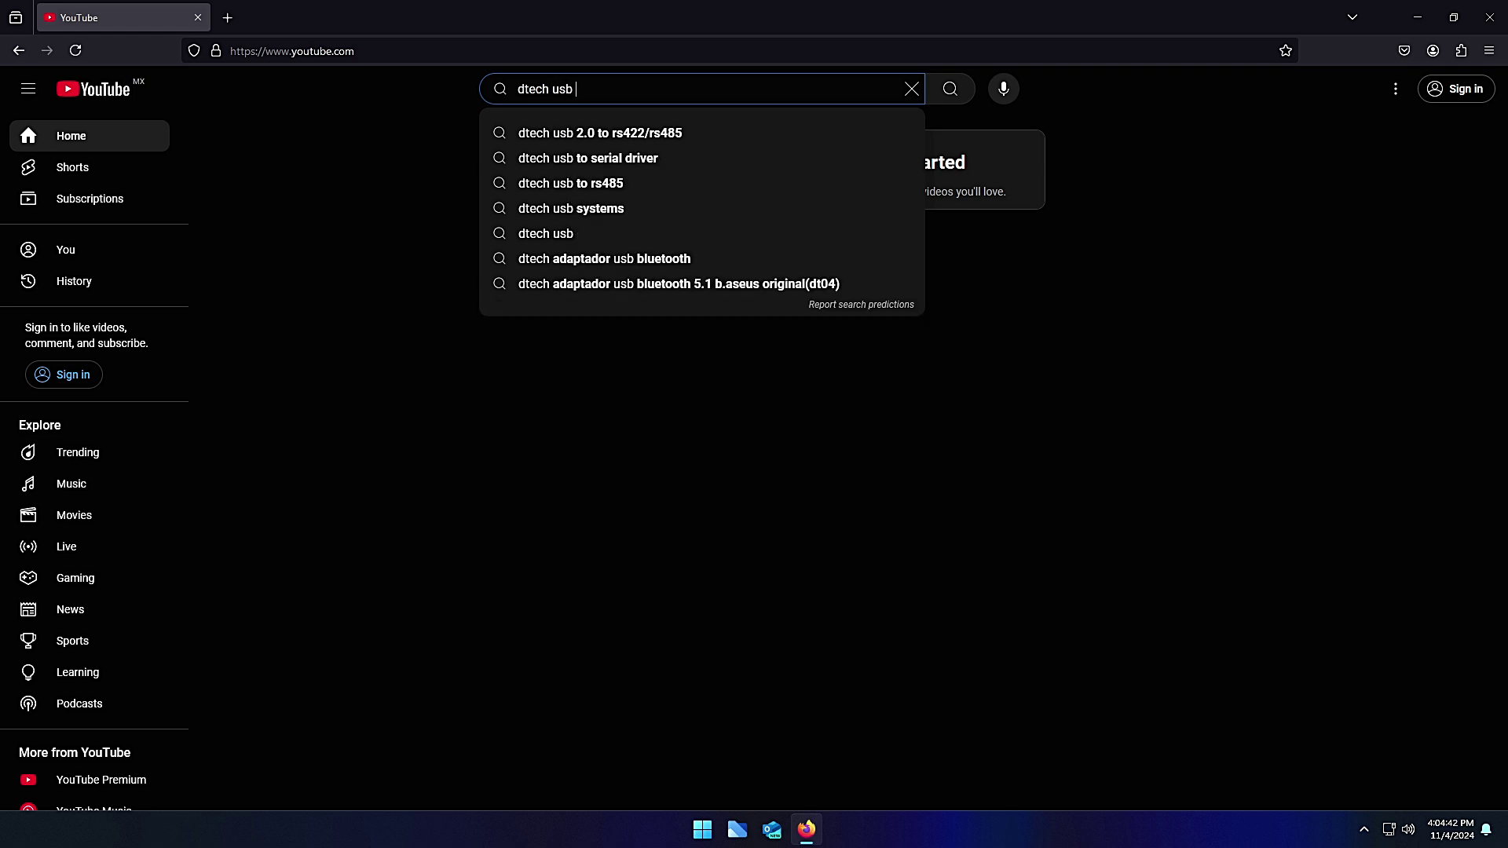
type("english")
key("Return")
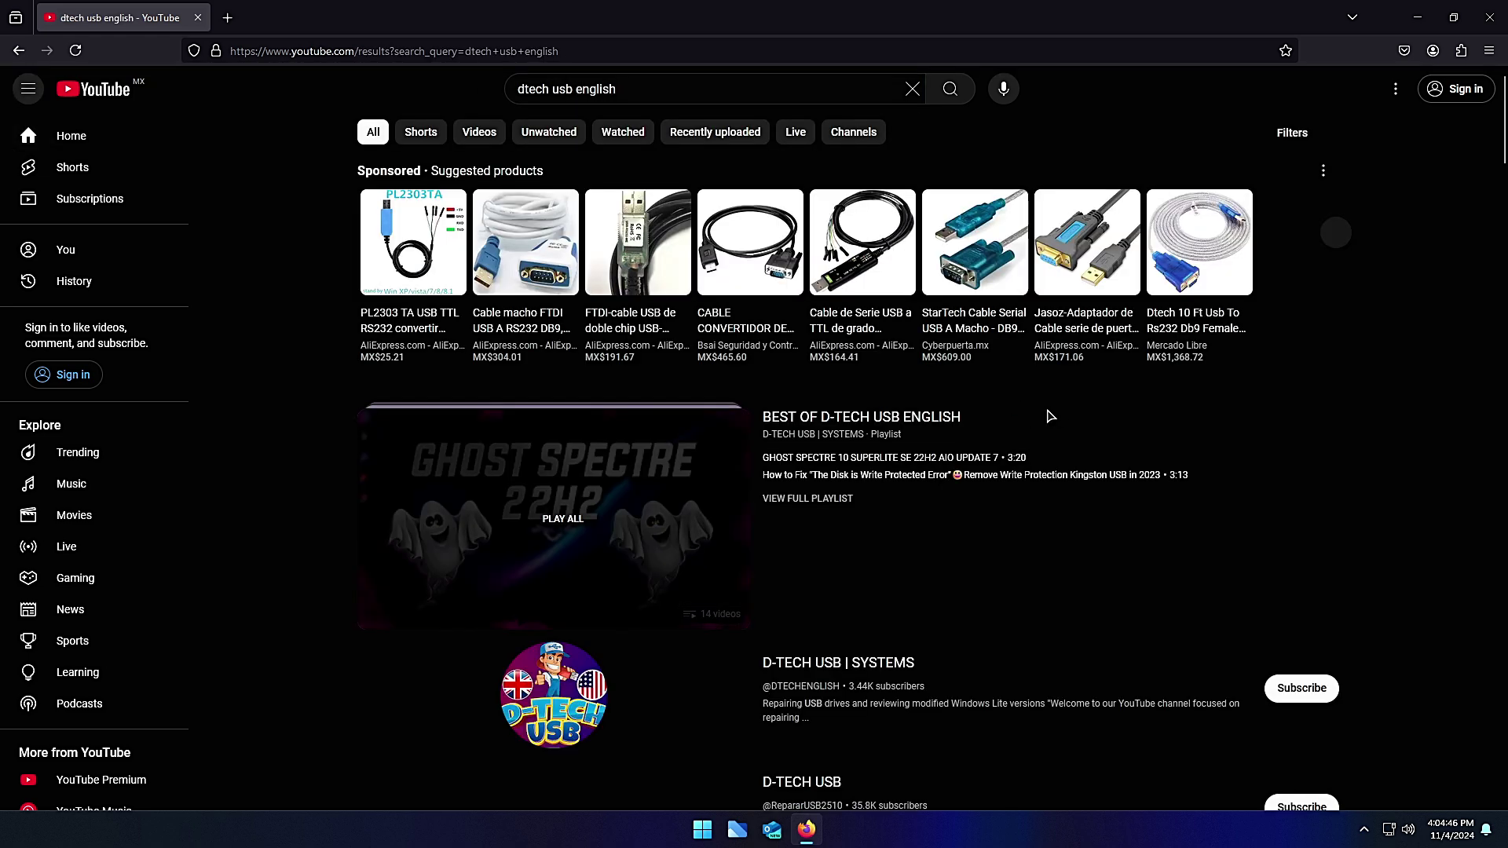
- Open the D-TECH USB | SYSTEMS channel from the search results and look through its home page sections
left_click(838, 664)
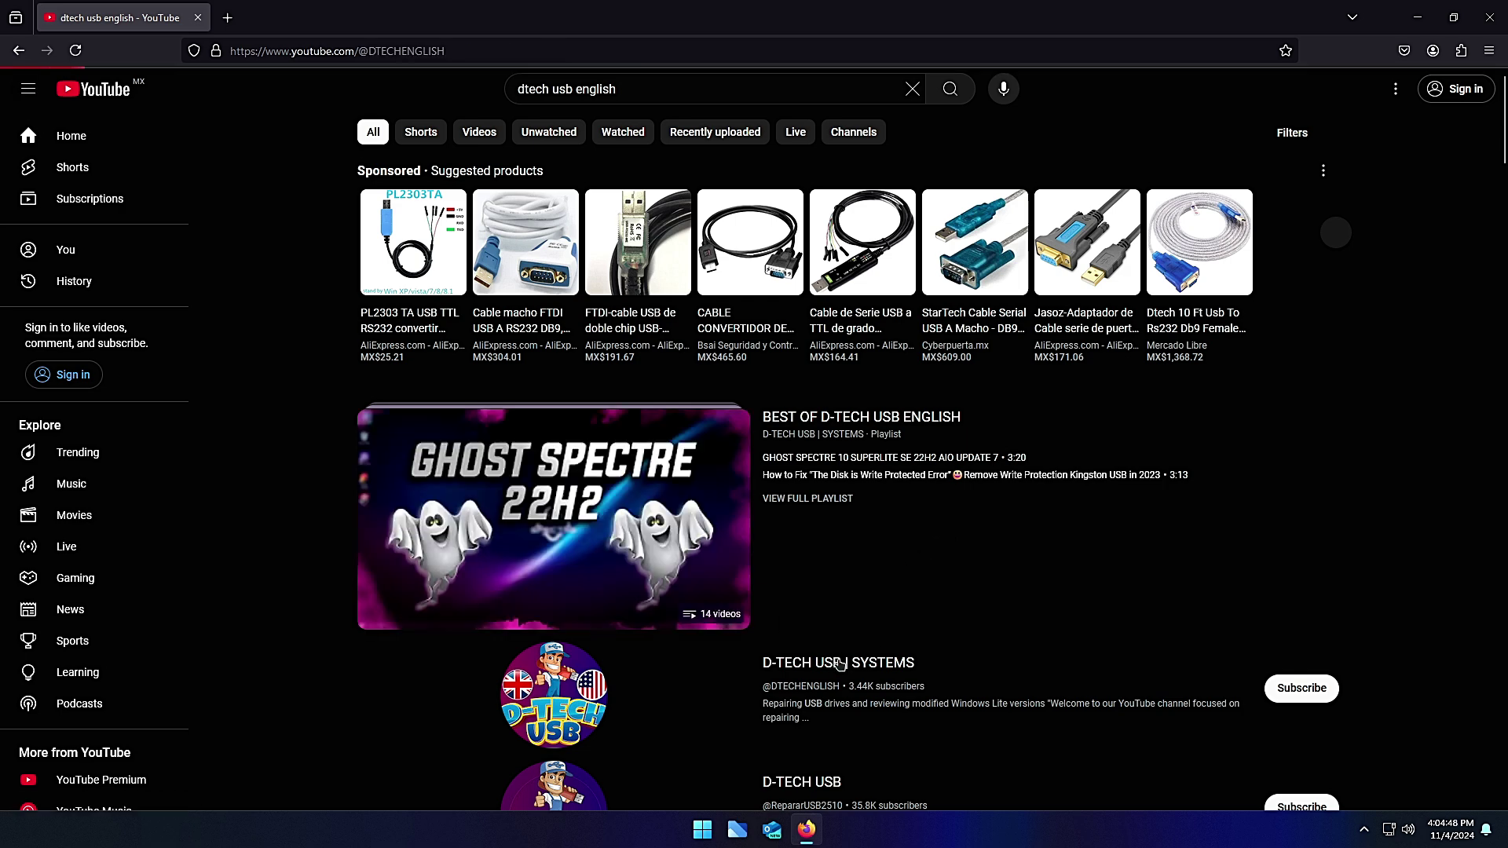
scroll(487, 534, "down", 3)
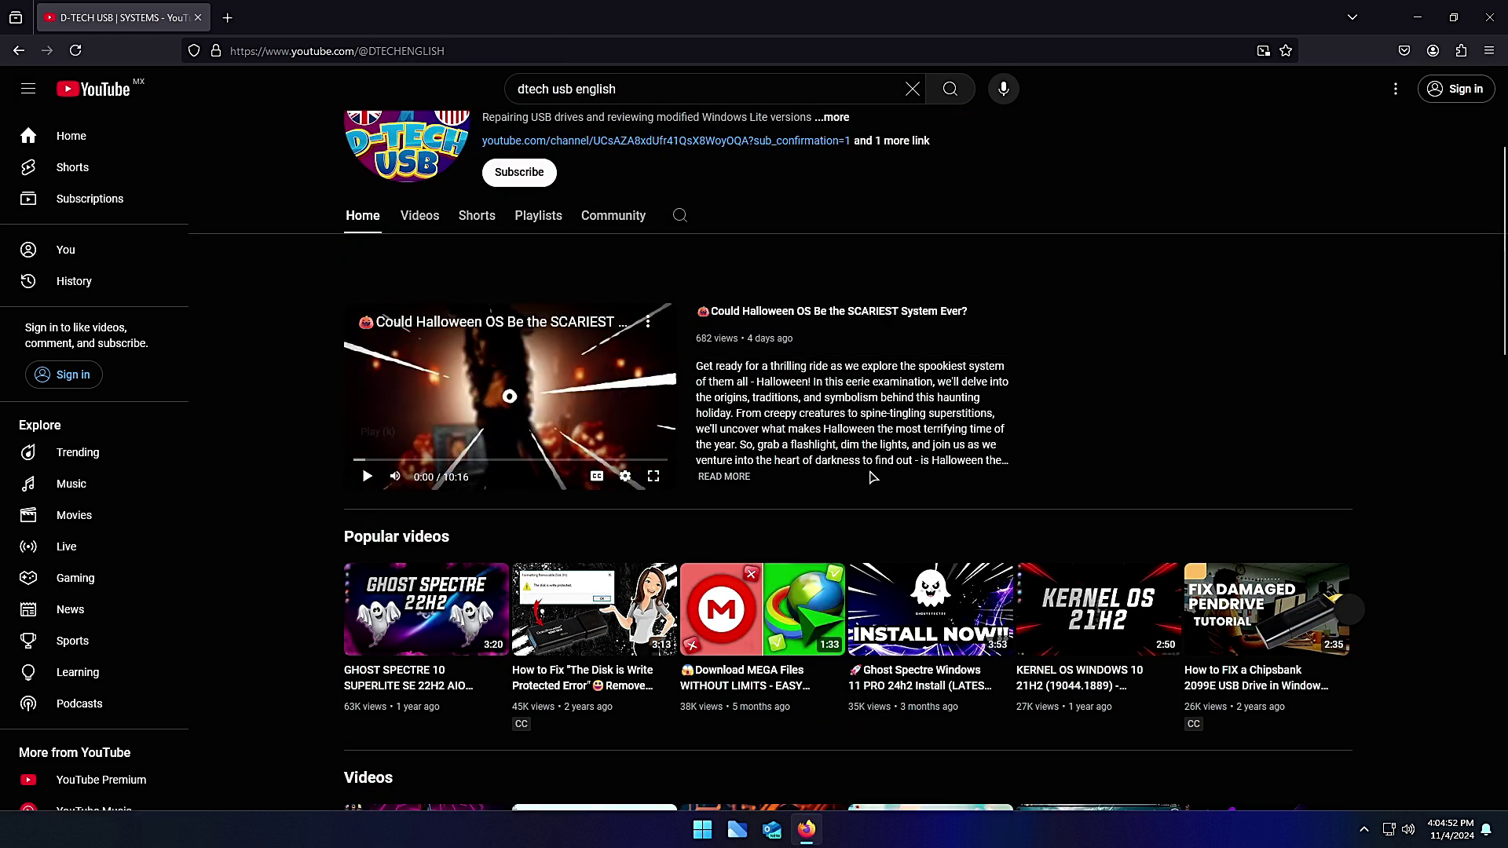
scroll(870, 477, "down", 8)
scroll(870, 477, "up", 2)
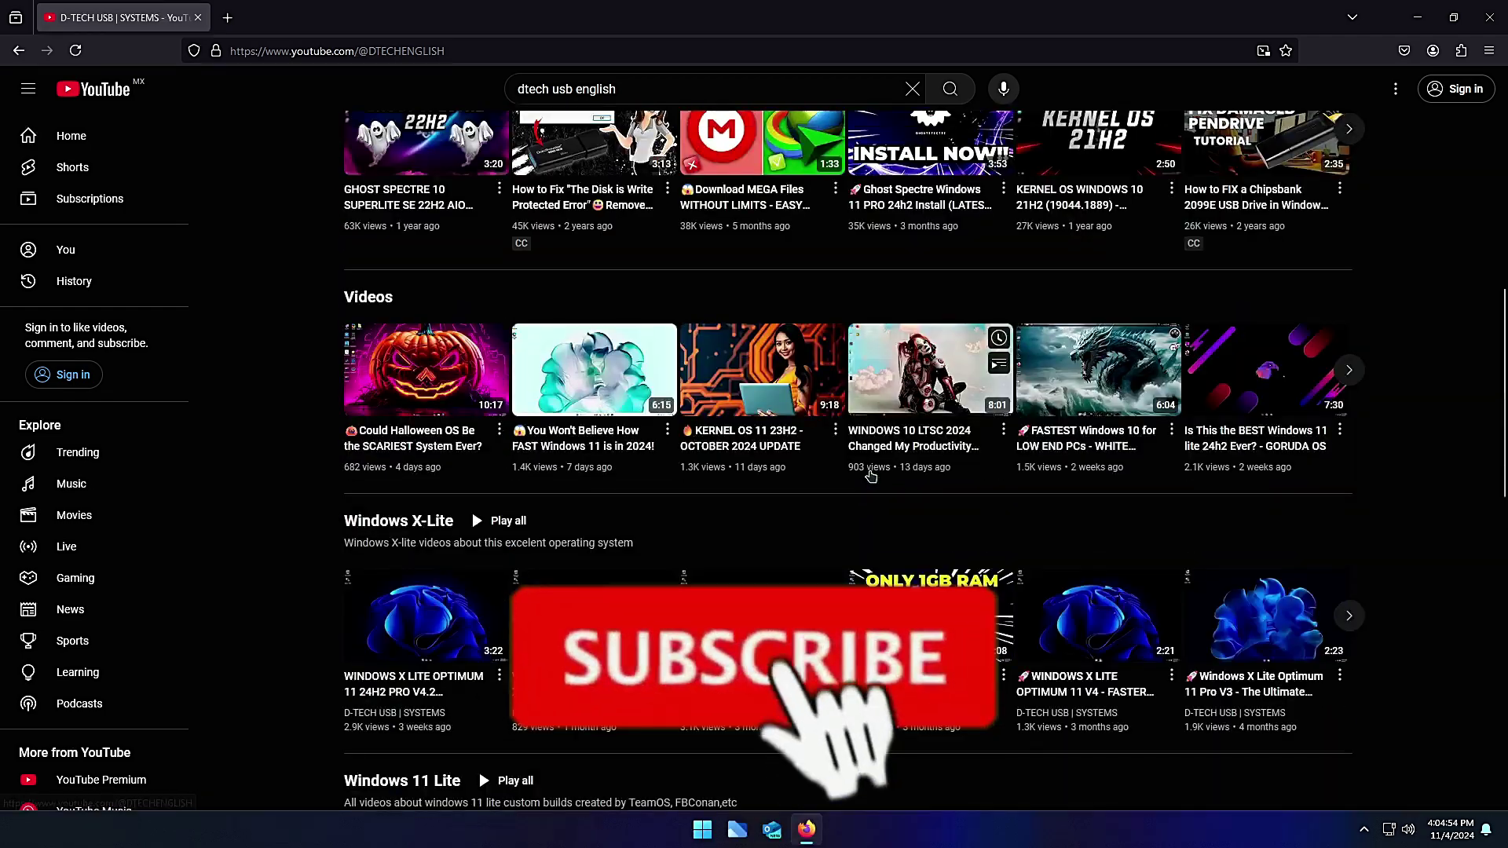
scroll(870, 476, "down", 5)
scroll(870, 477, "down", 8)
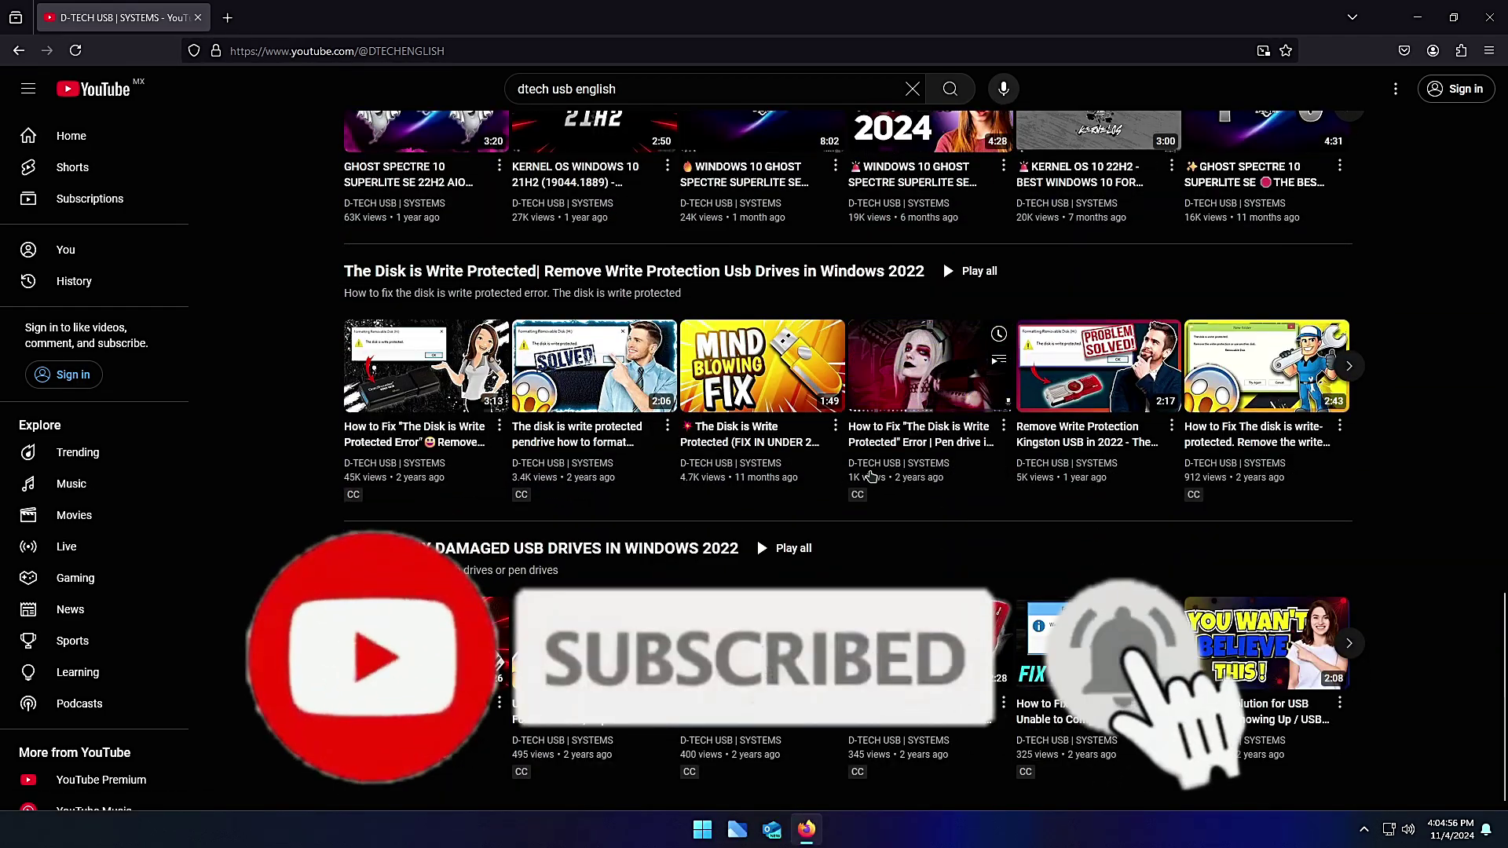
scroll(1254, 541, "up", 15)
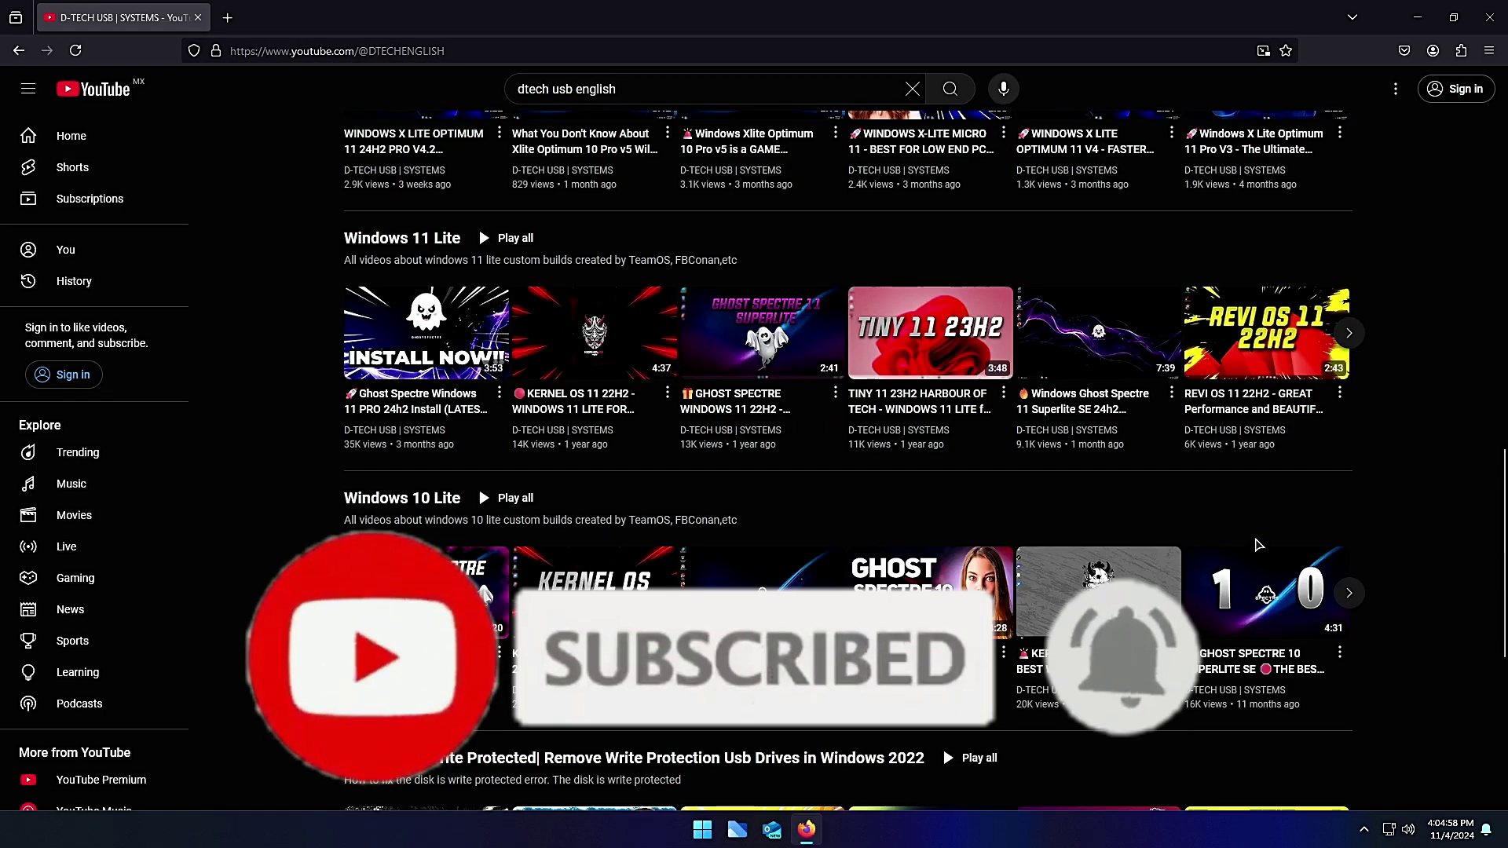
scroll(1257, 541, "up", 7)
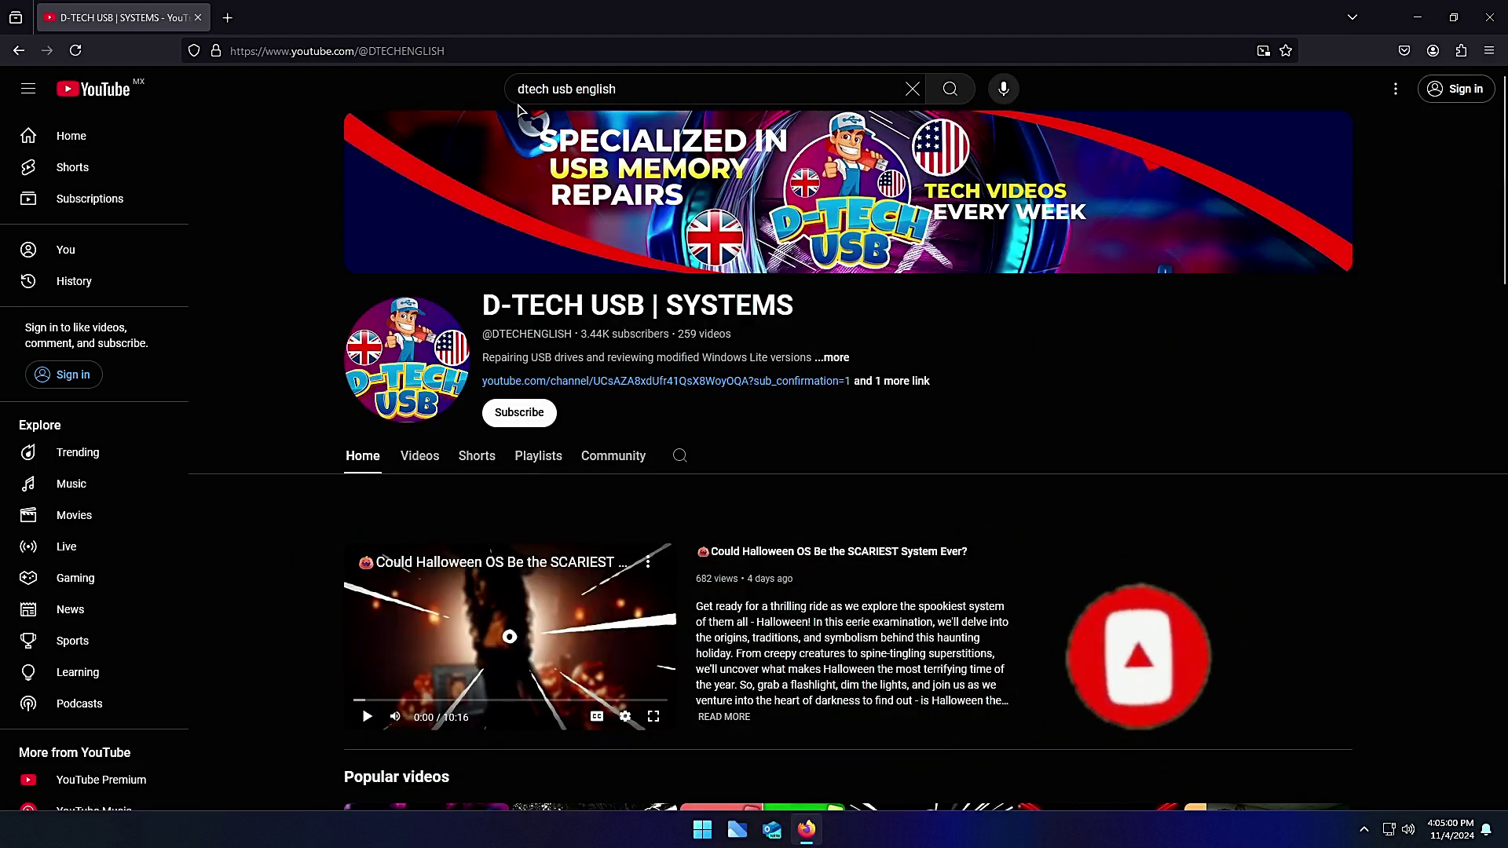
- Search Google for "pexels" in a new tab and open the Pexels website from the results
left_click(227, 18)
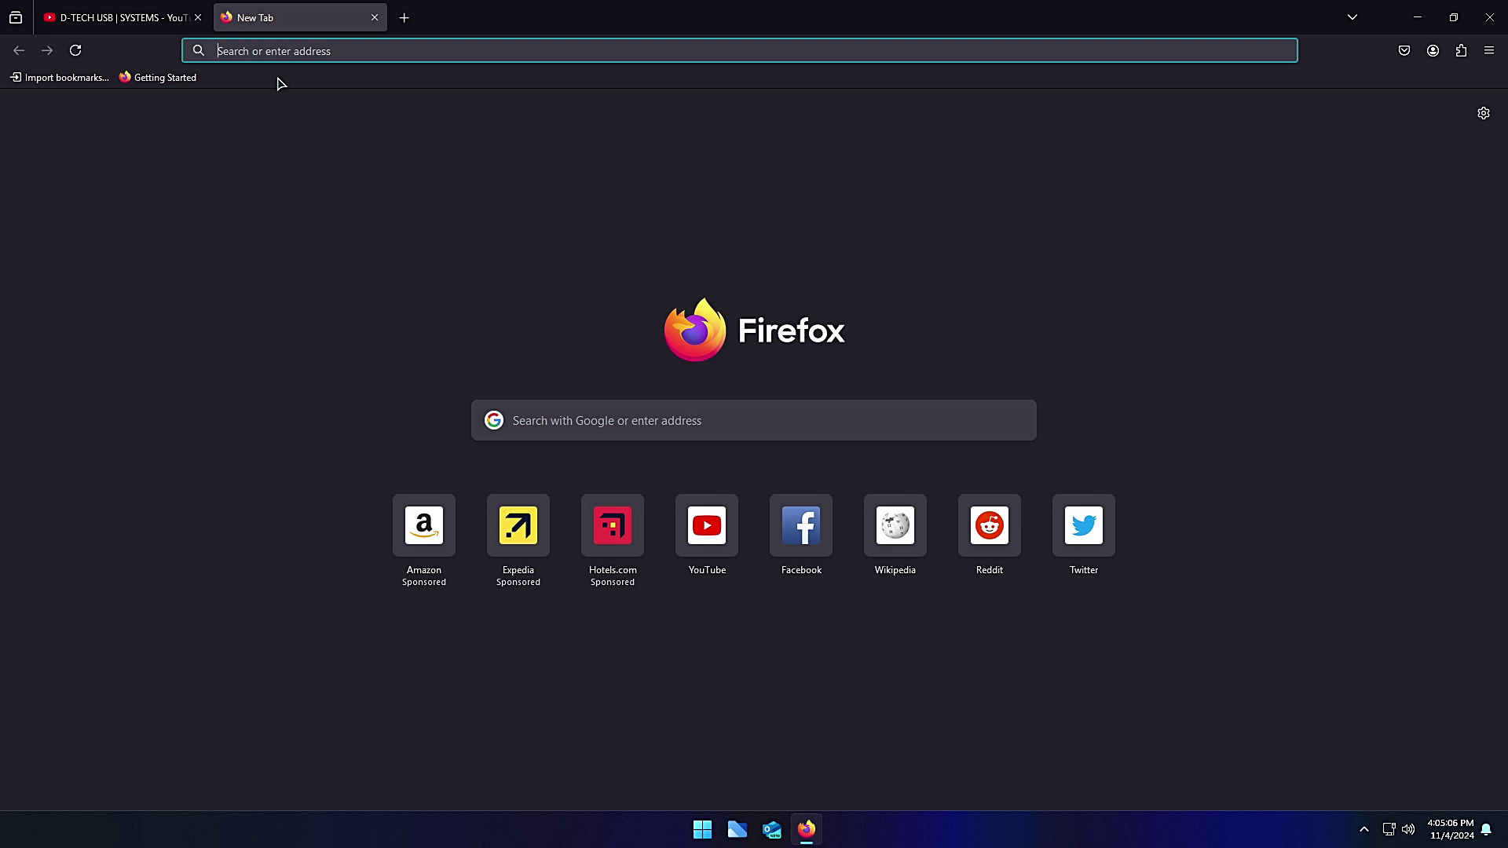
type("pexels")
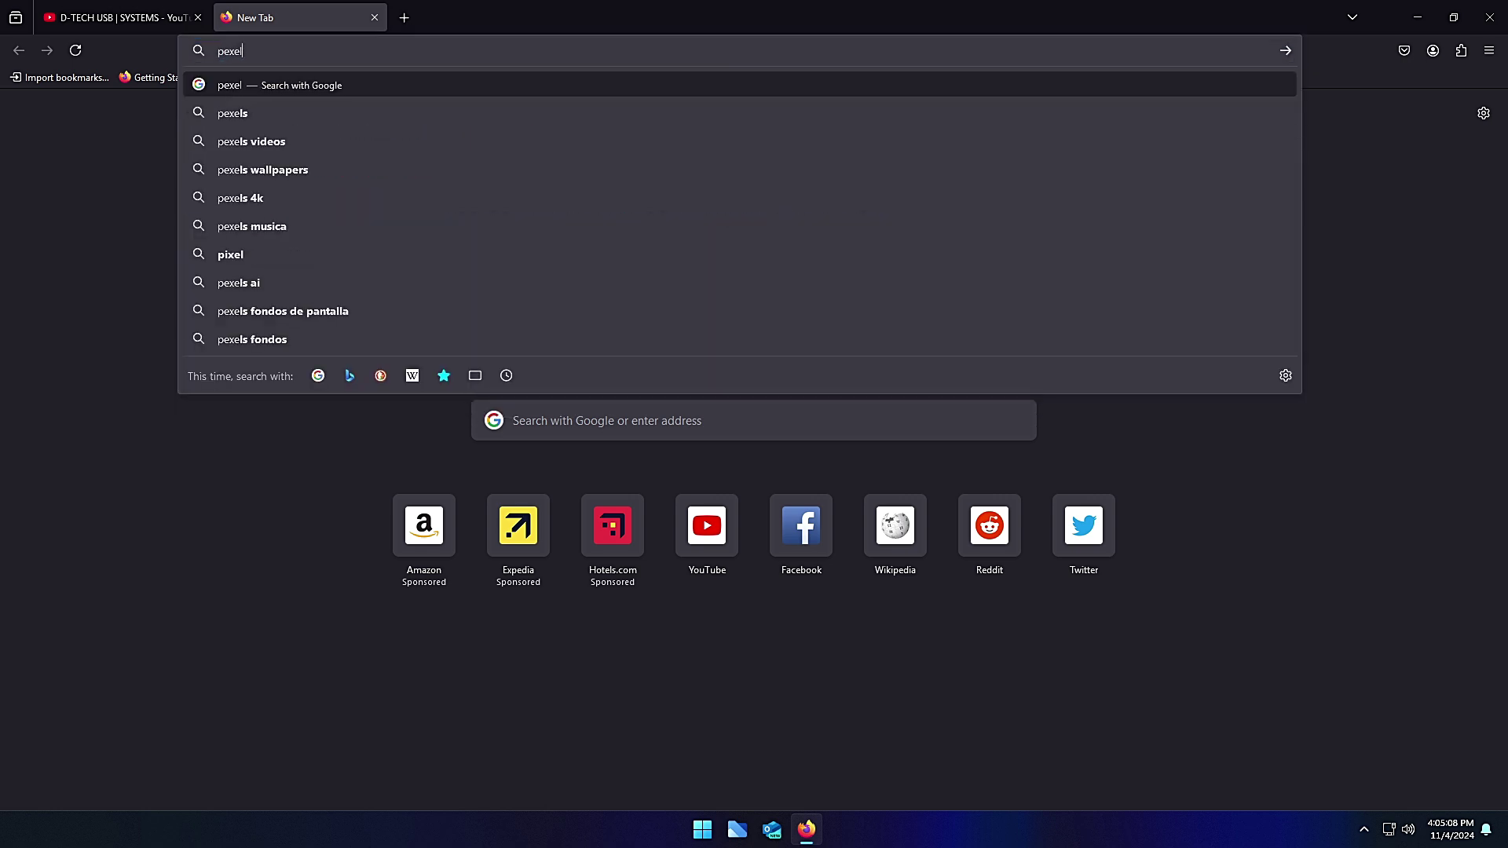
left_click(236, 86)
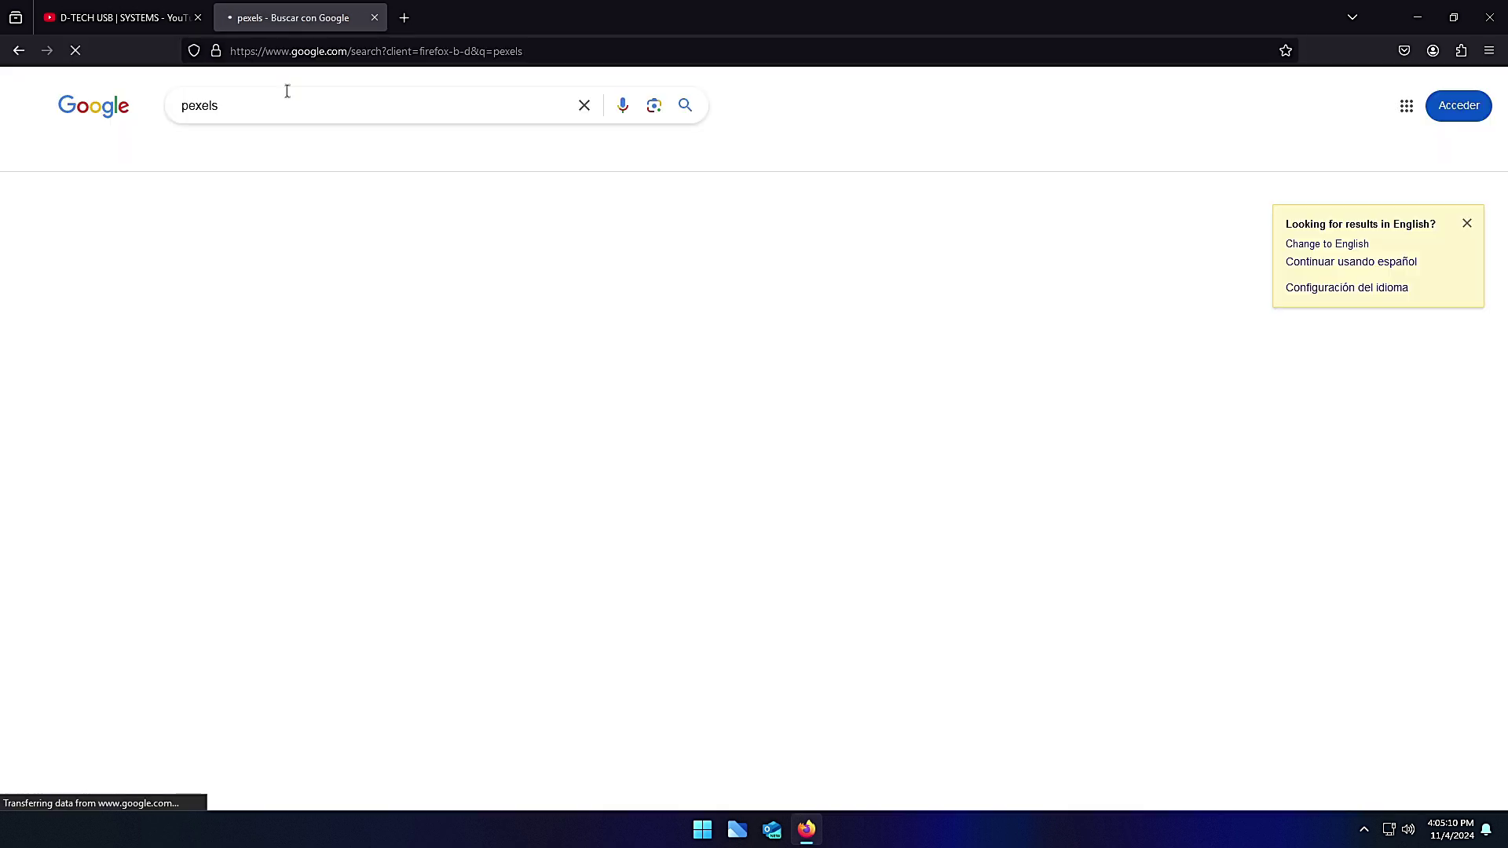
left_click(331, 253)
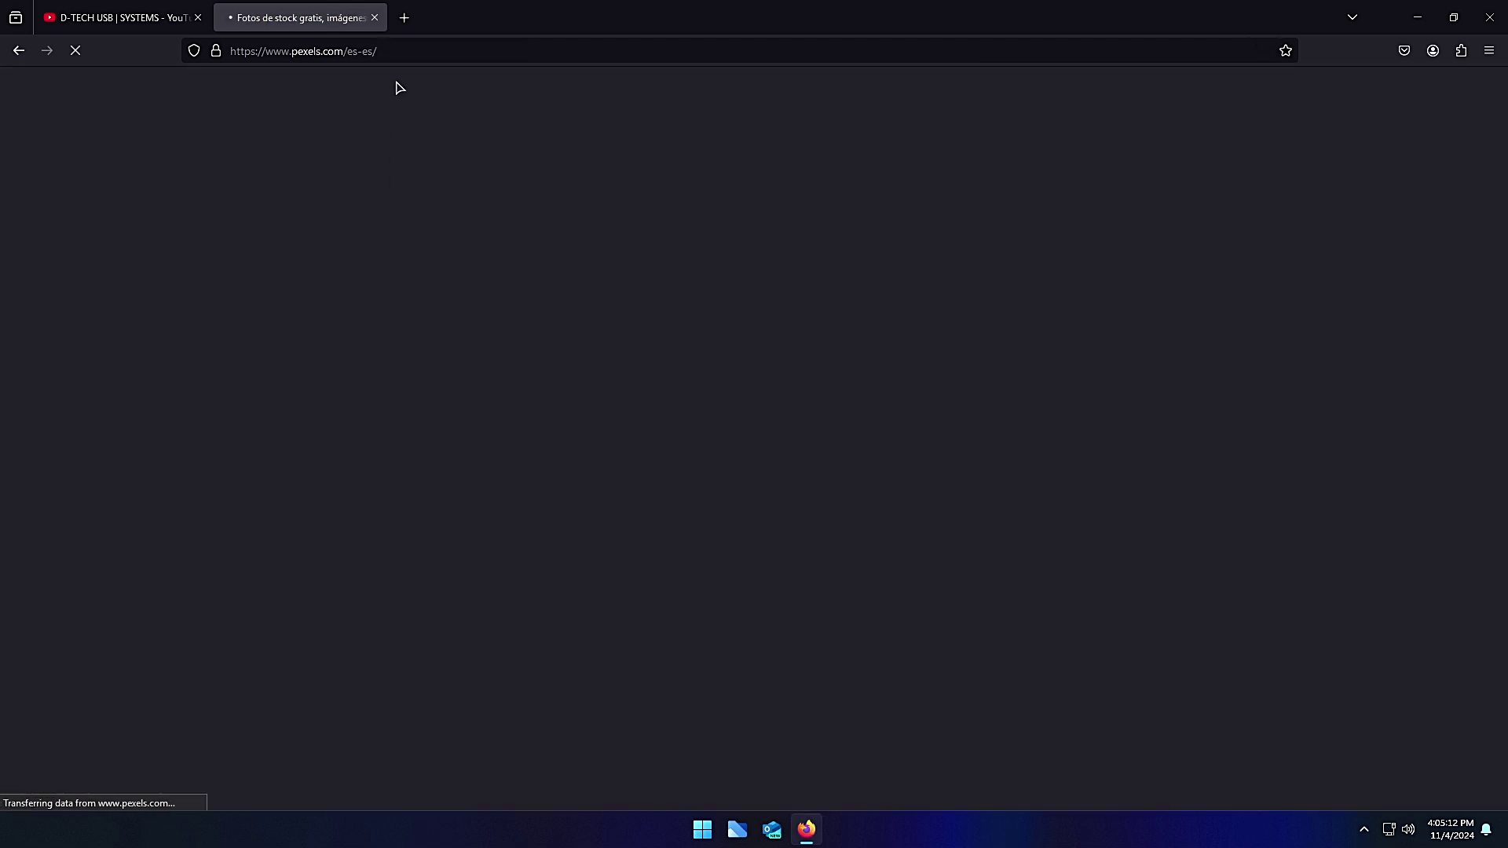
- Look through the photos on the Pexels home page and translate the page from Spanish to English
scroll(926, 468, "down", 15)
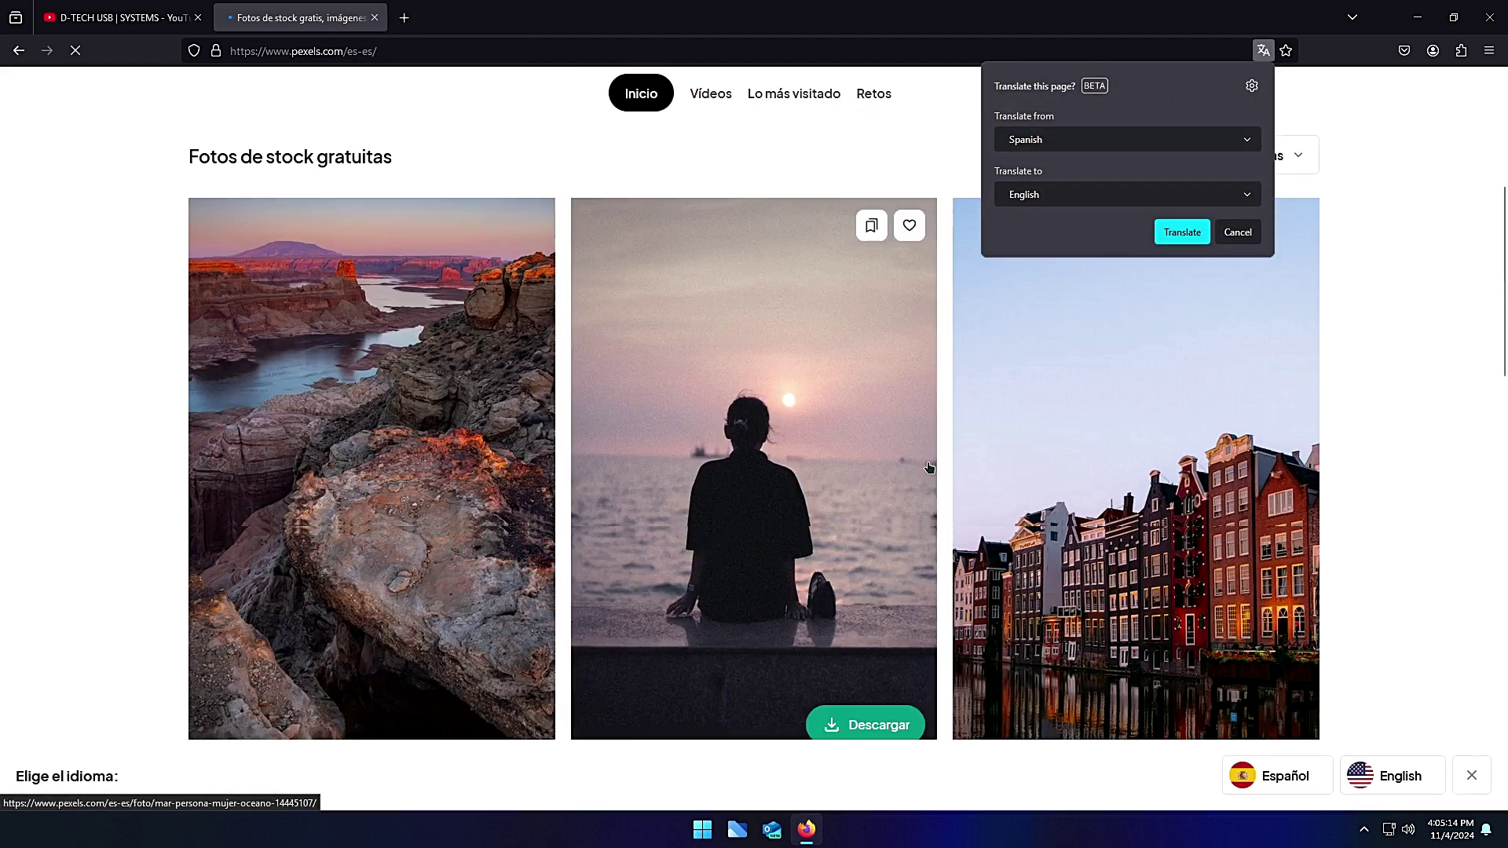
scroll(928, 468, "up", 15)
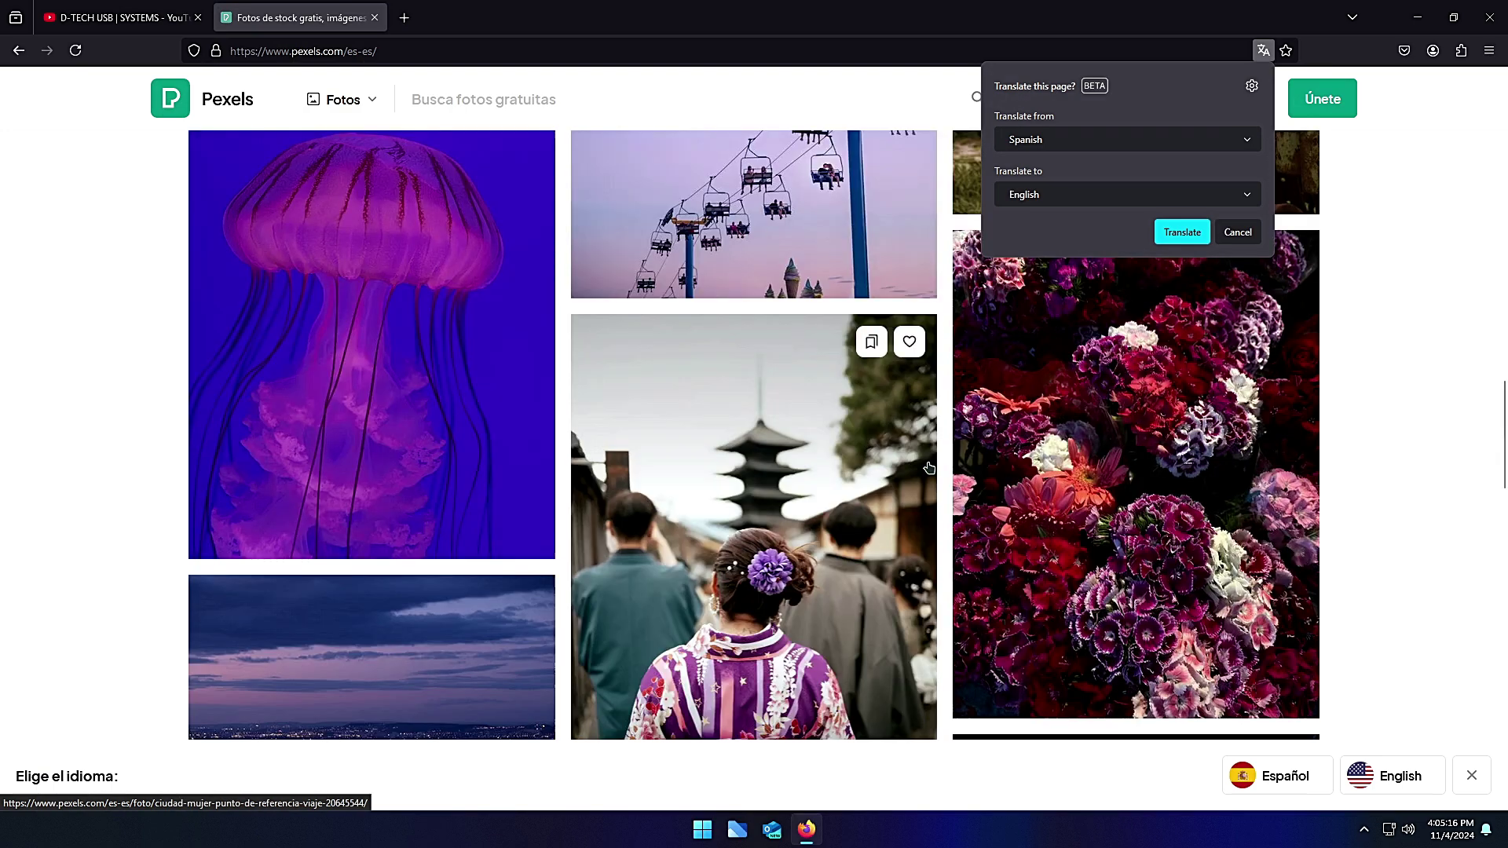
scroll(928, 468, "up", 4)
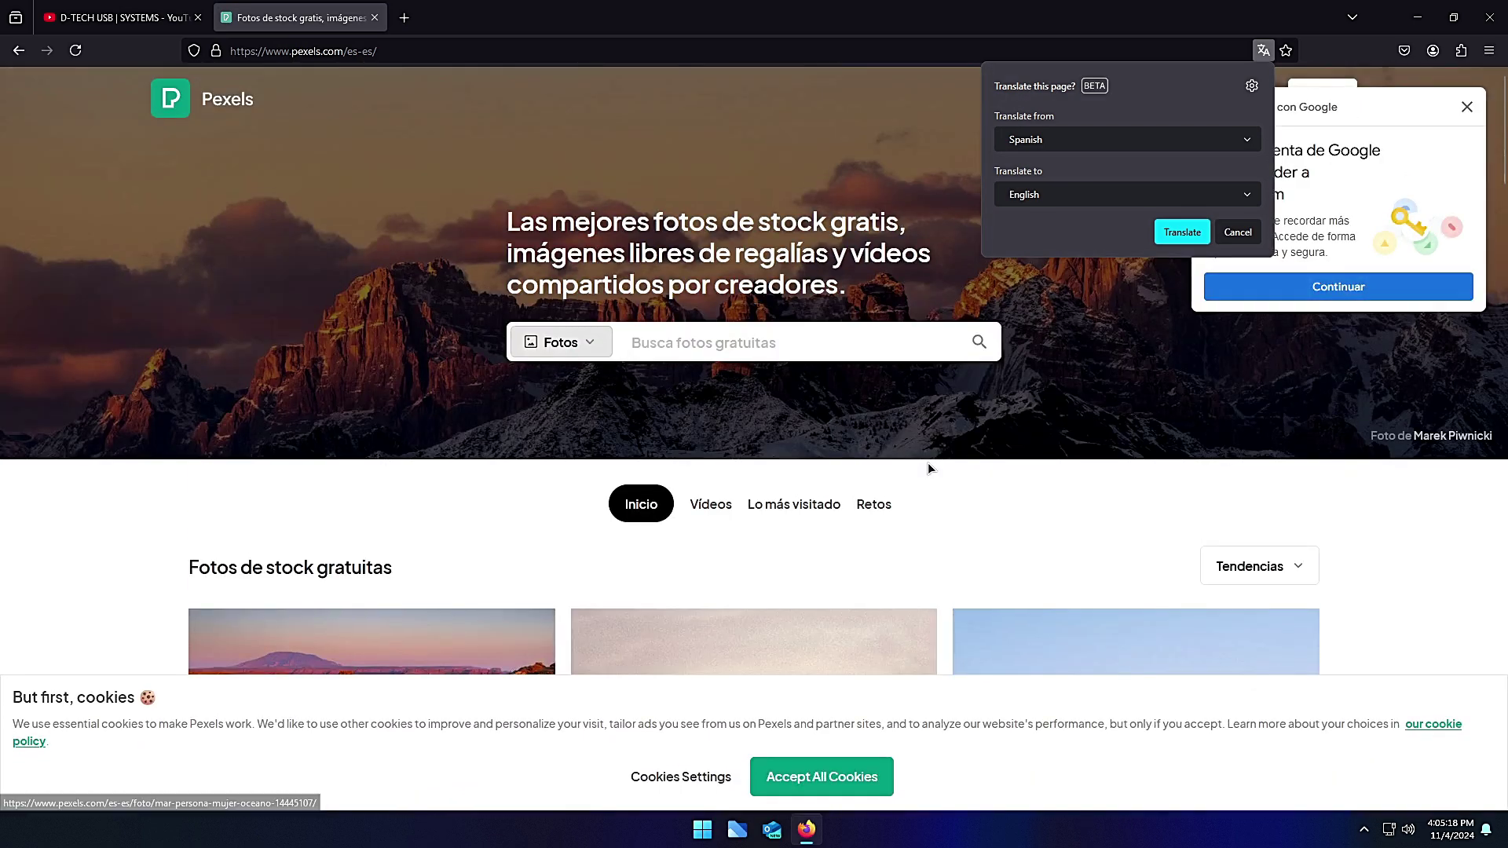
left_click(1176, 233)
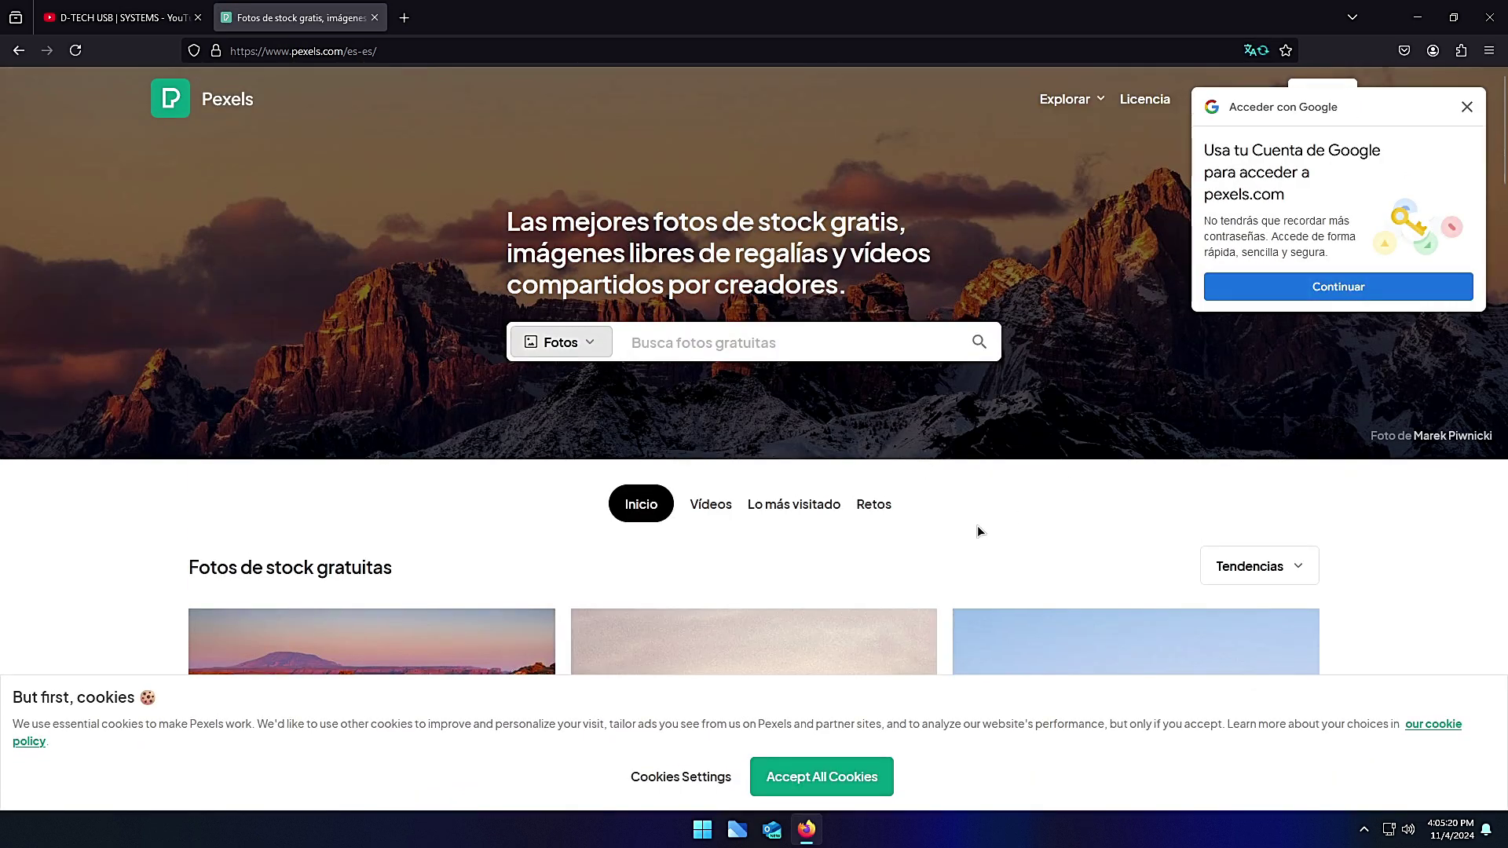
- Search Google for "audionautix" in another new tab, and open and look through the audionautix.com home page
left_click(404, 18)
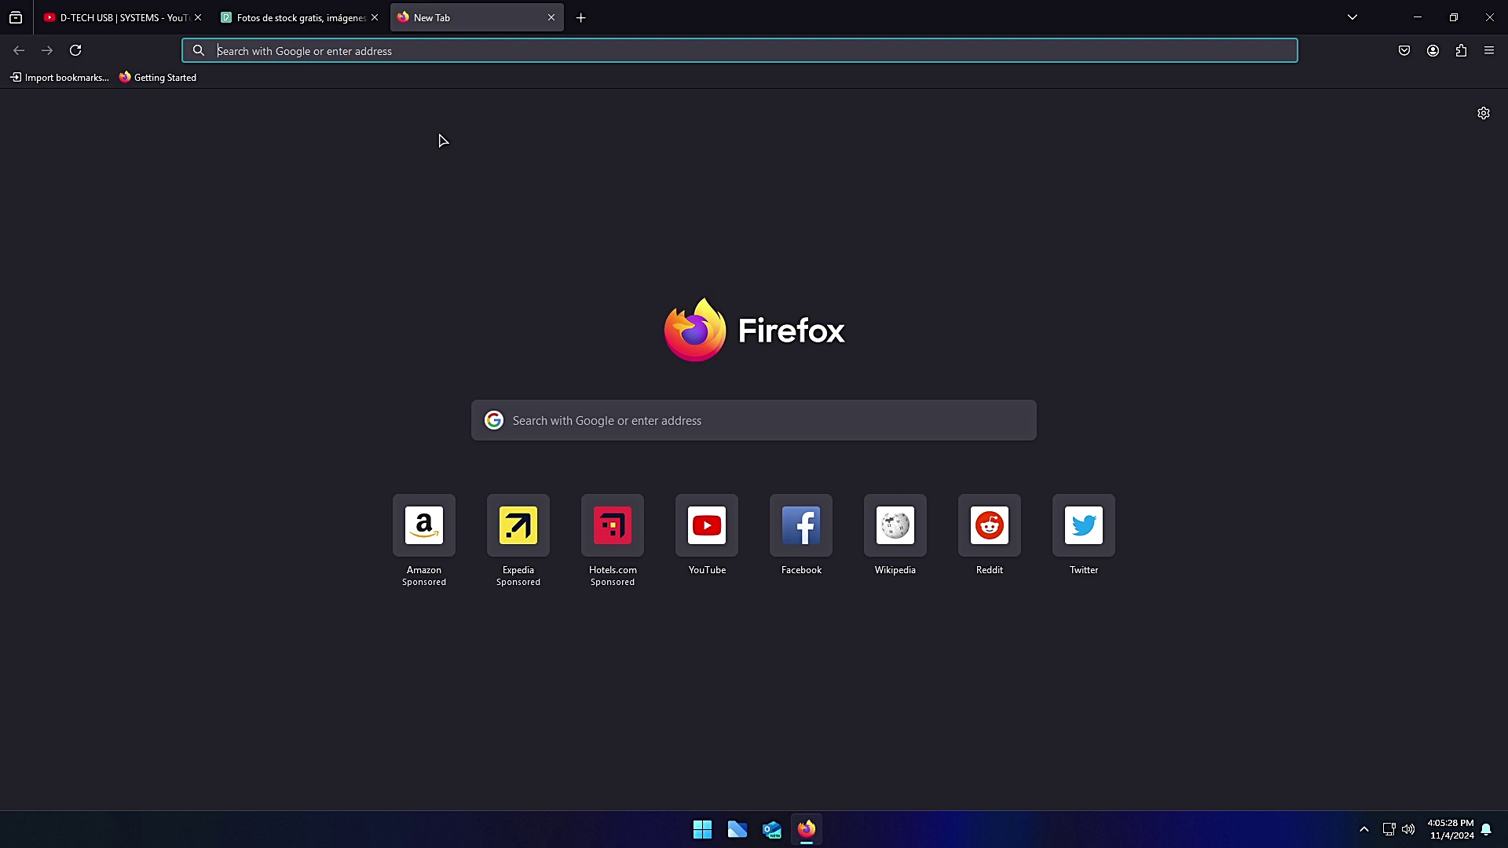
type("audio")
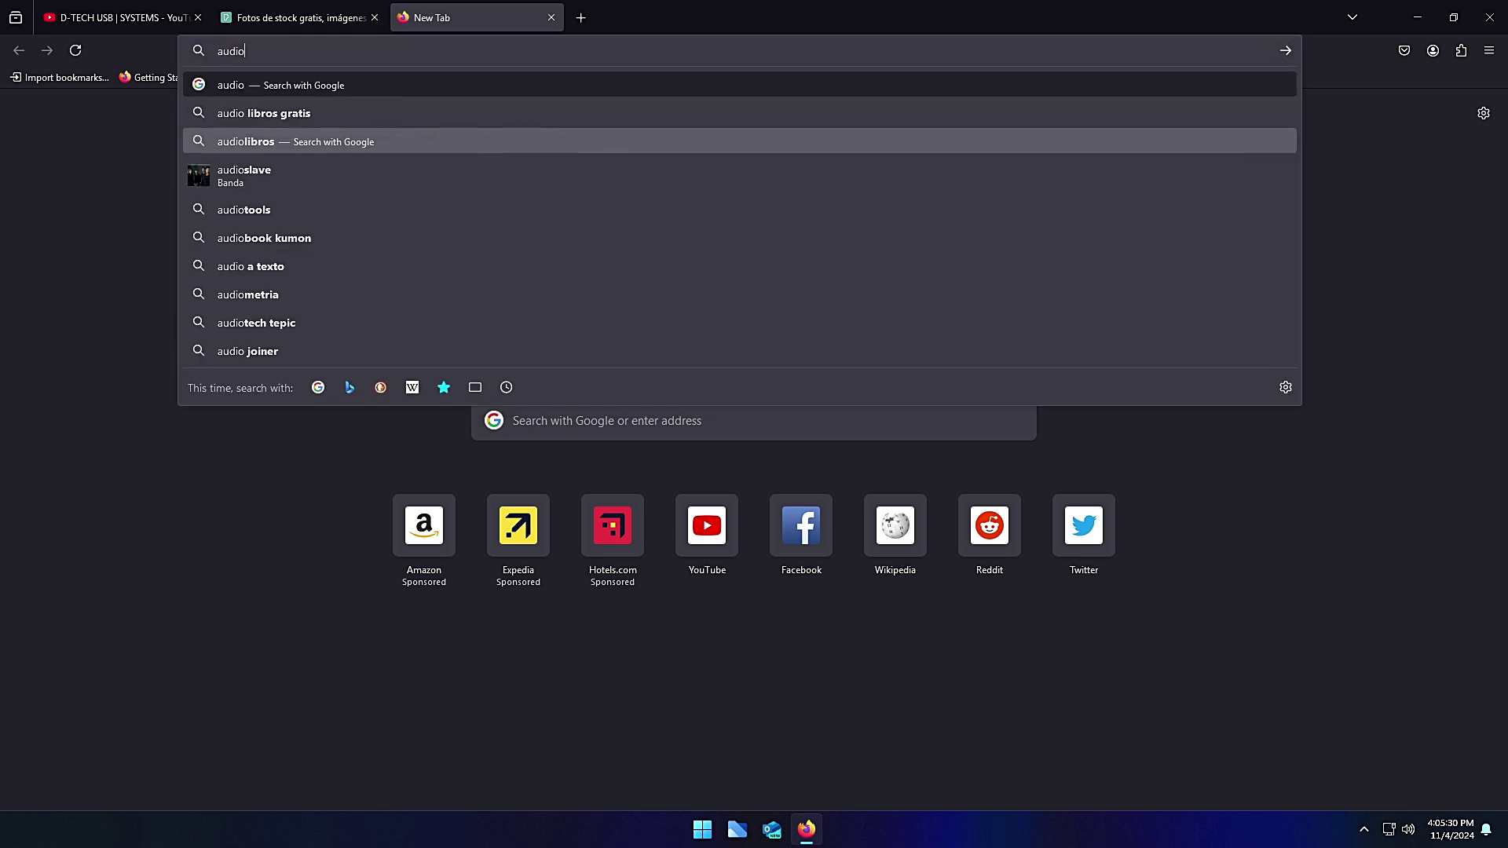
type("nautix")
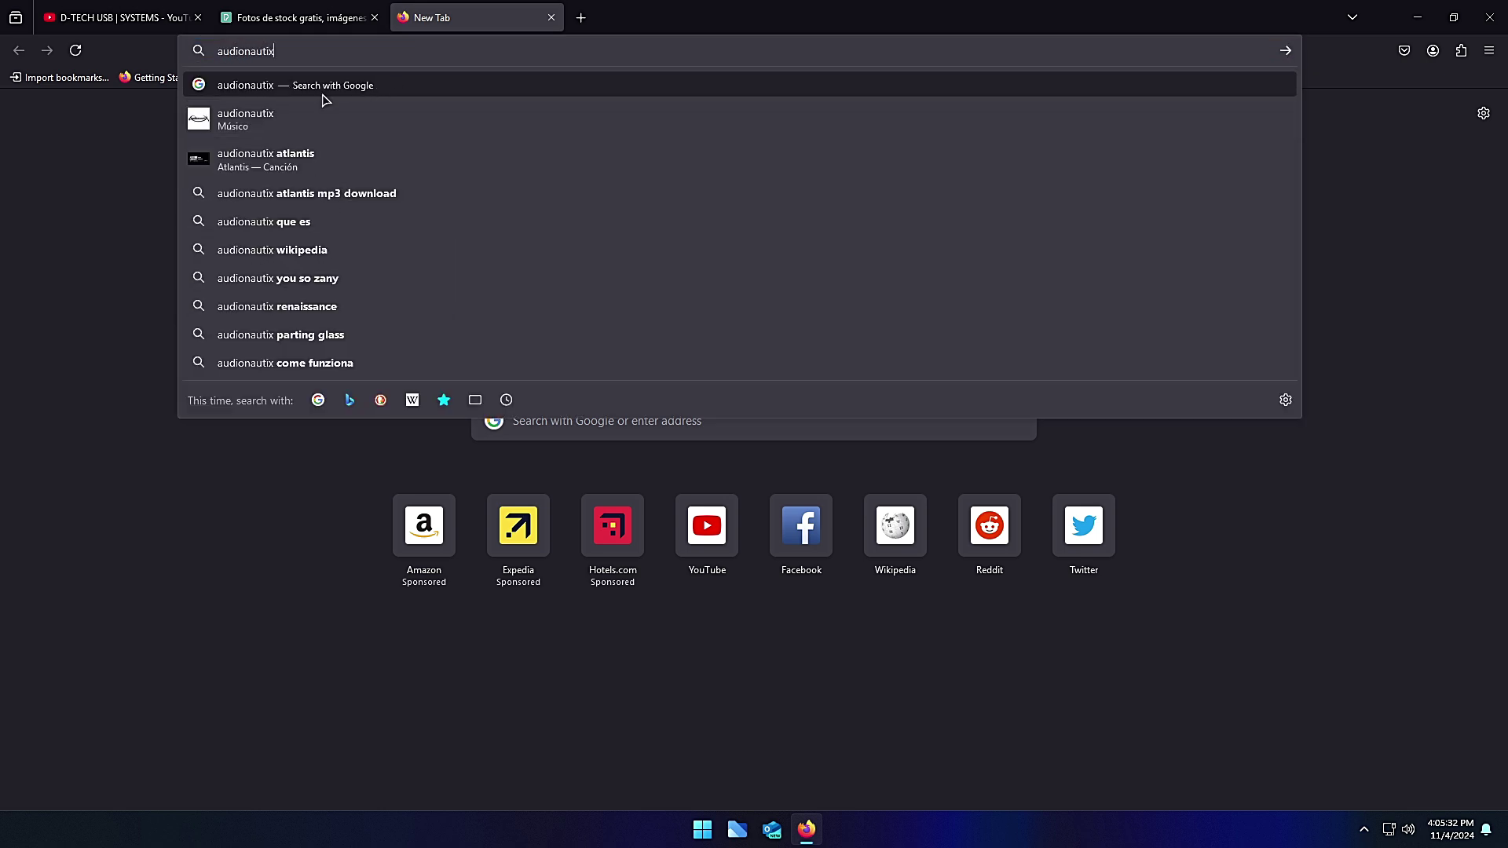
key("Return")
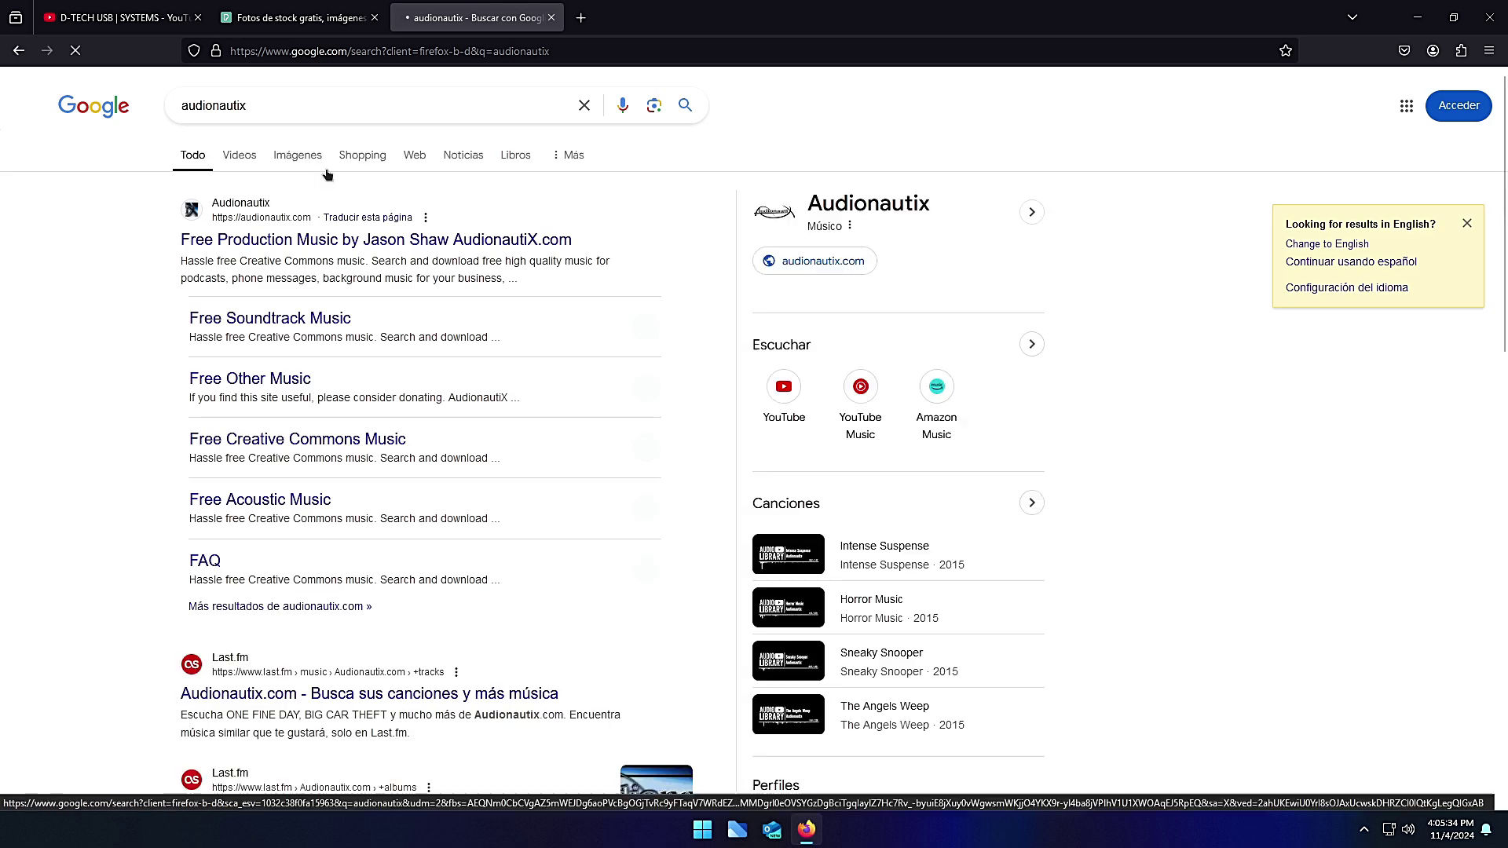
left_click(336, 254)
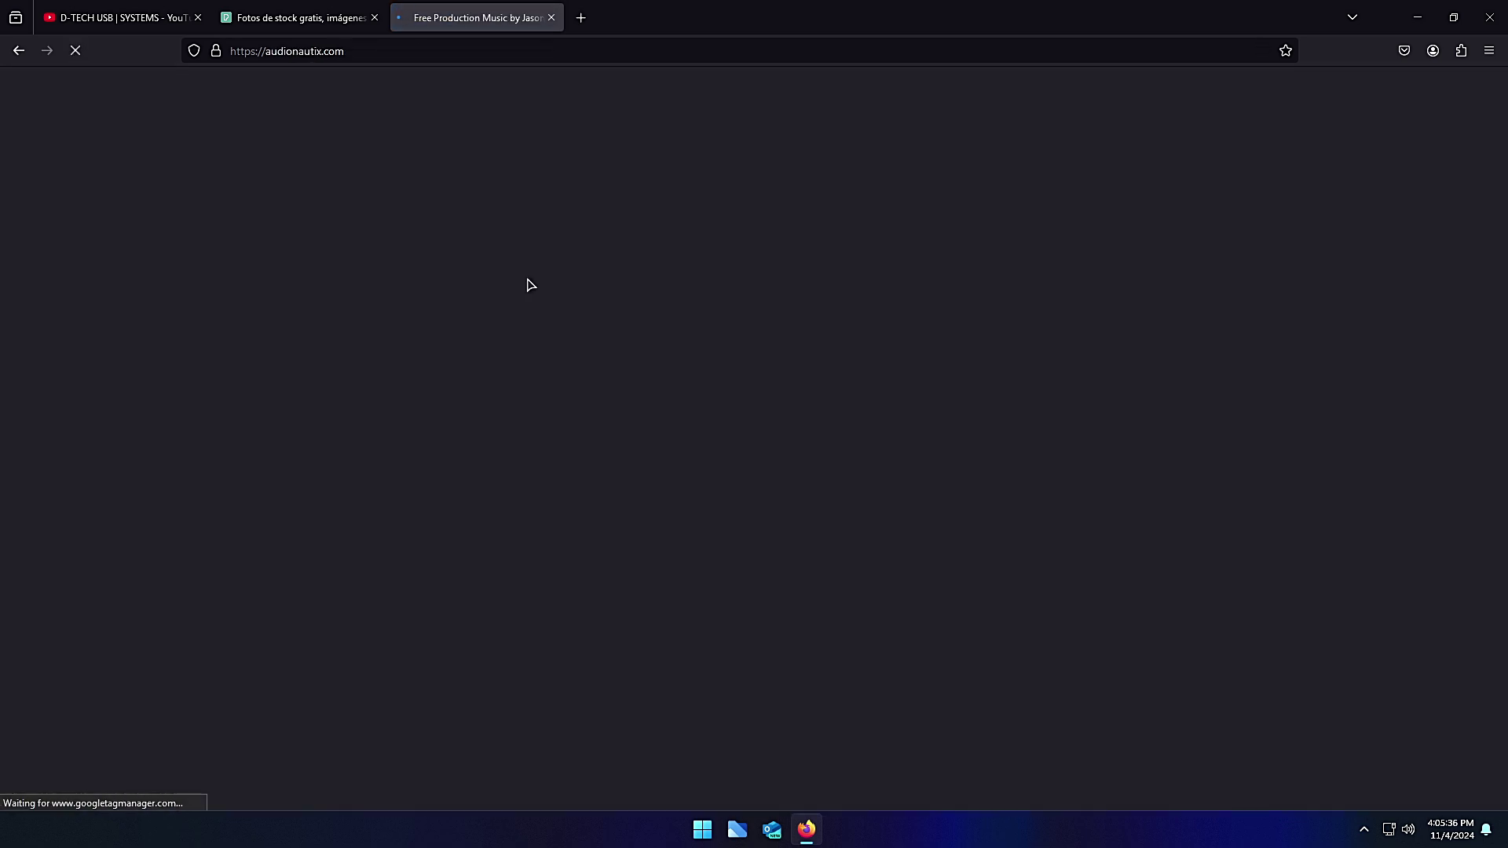
scroll(890, 377, "down", 10)
scroll(891, 377, "up", 10)
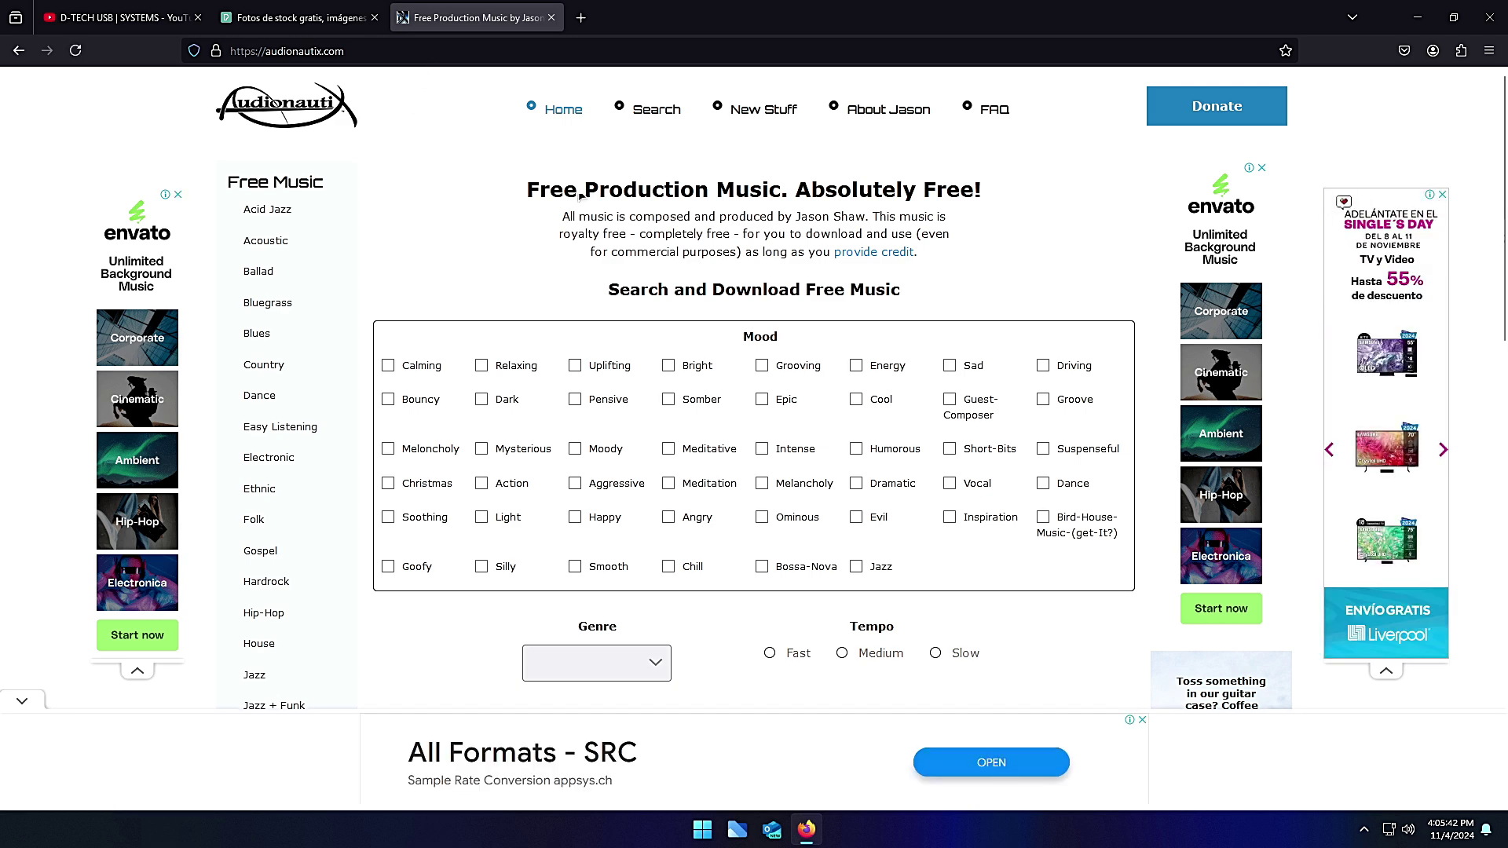
- Minimize the Firefox window and open Task Manager
left_click(1421, 19)
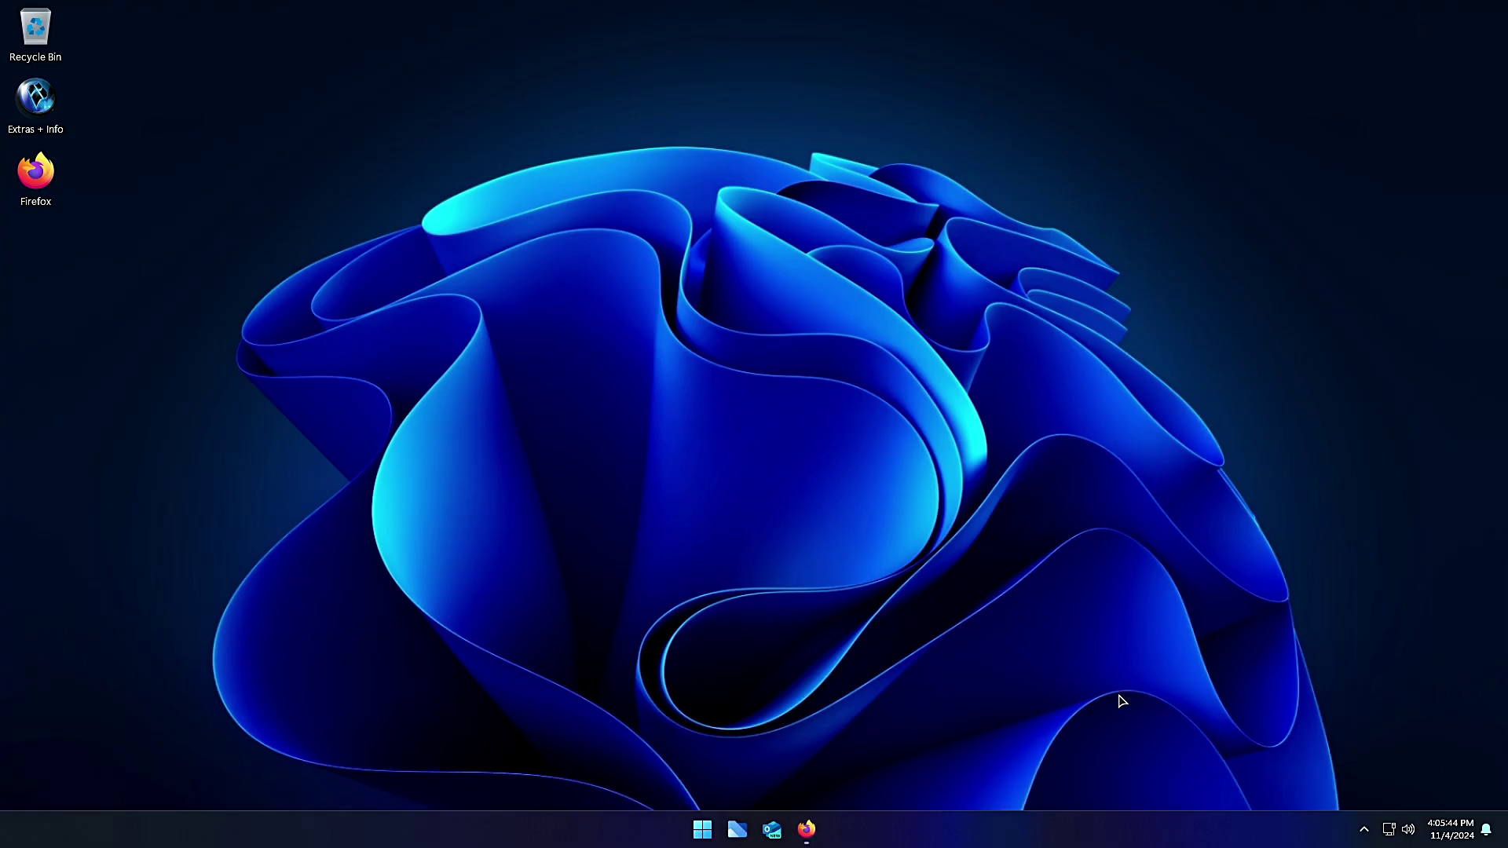
right_click(987, 834)
left_click(1034, 776)
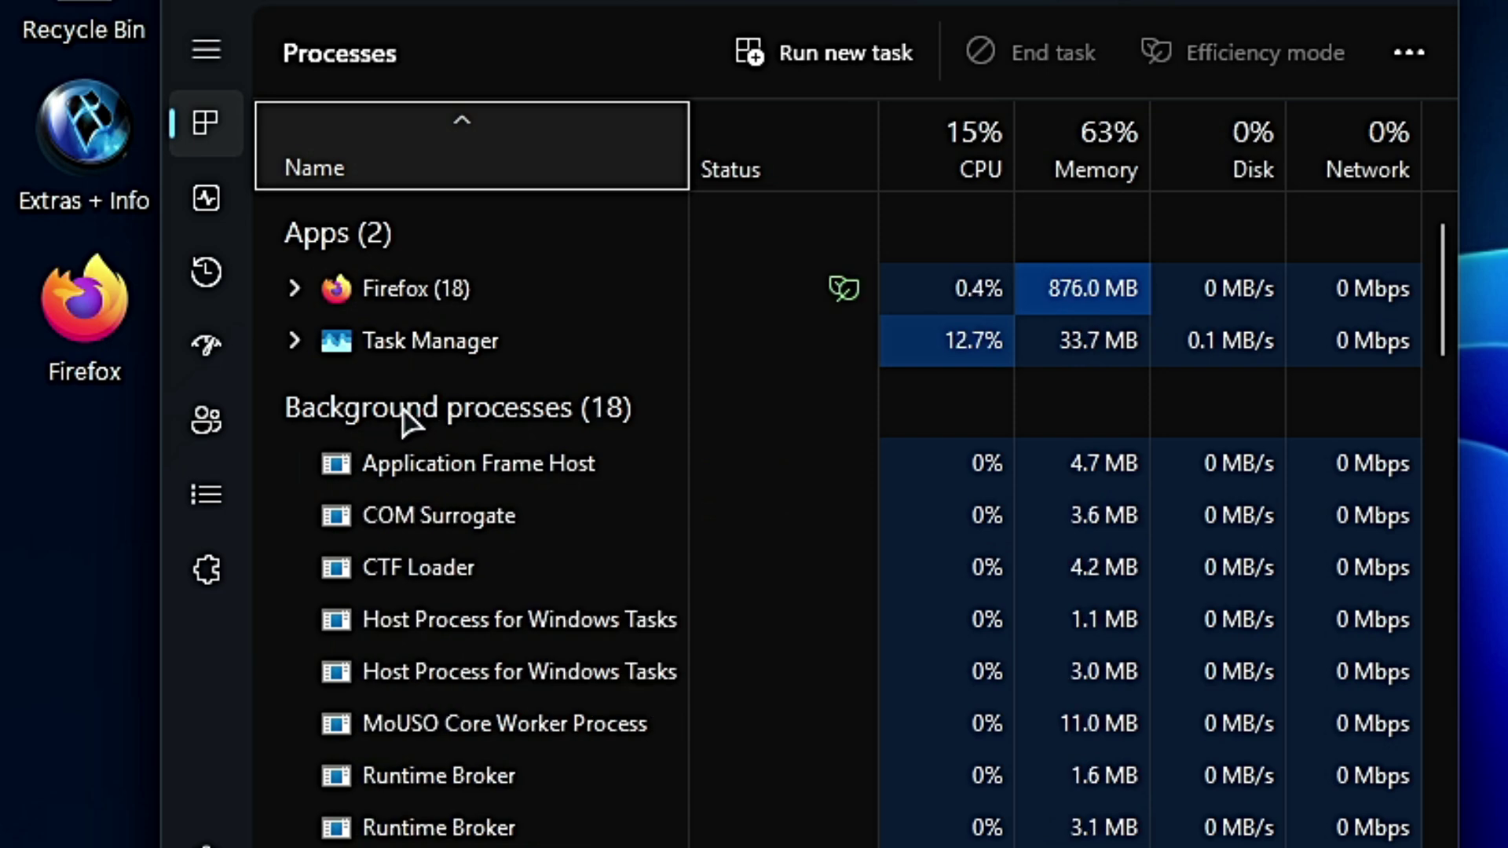
- Review the memory and CPU performance details with Firefox still running, and close Task Manager
left_click(198, 208)
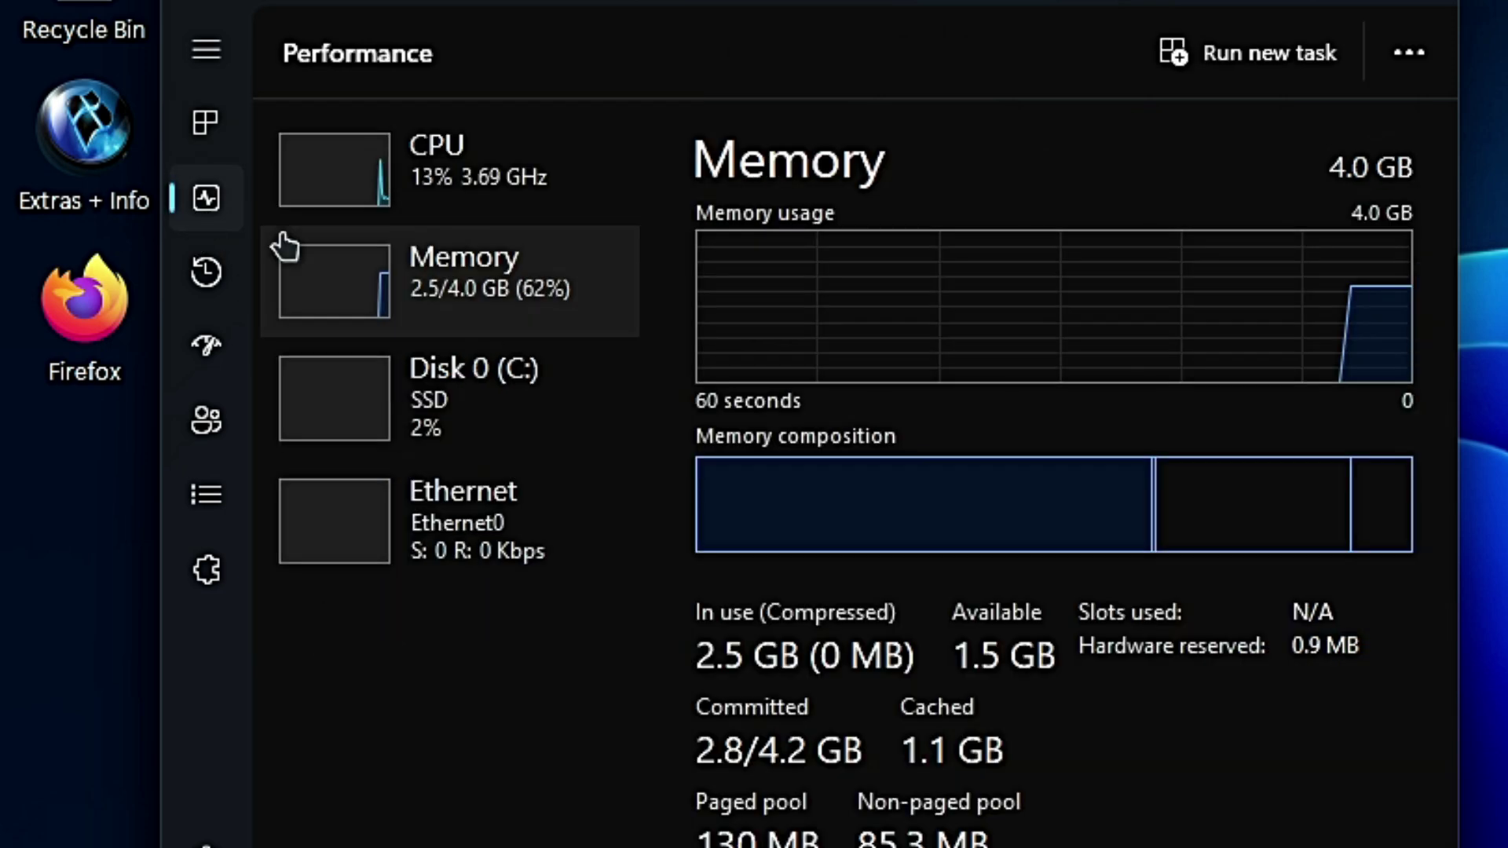
left_click(534, 193)
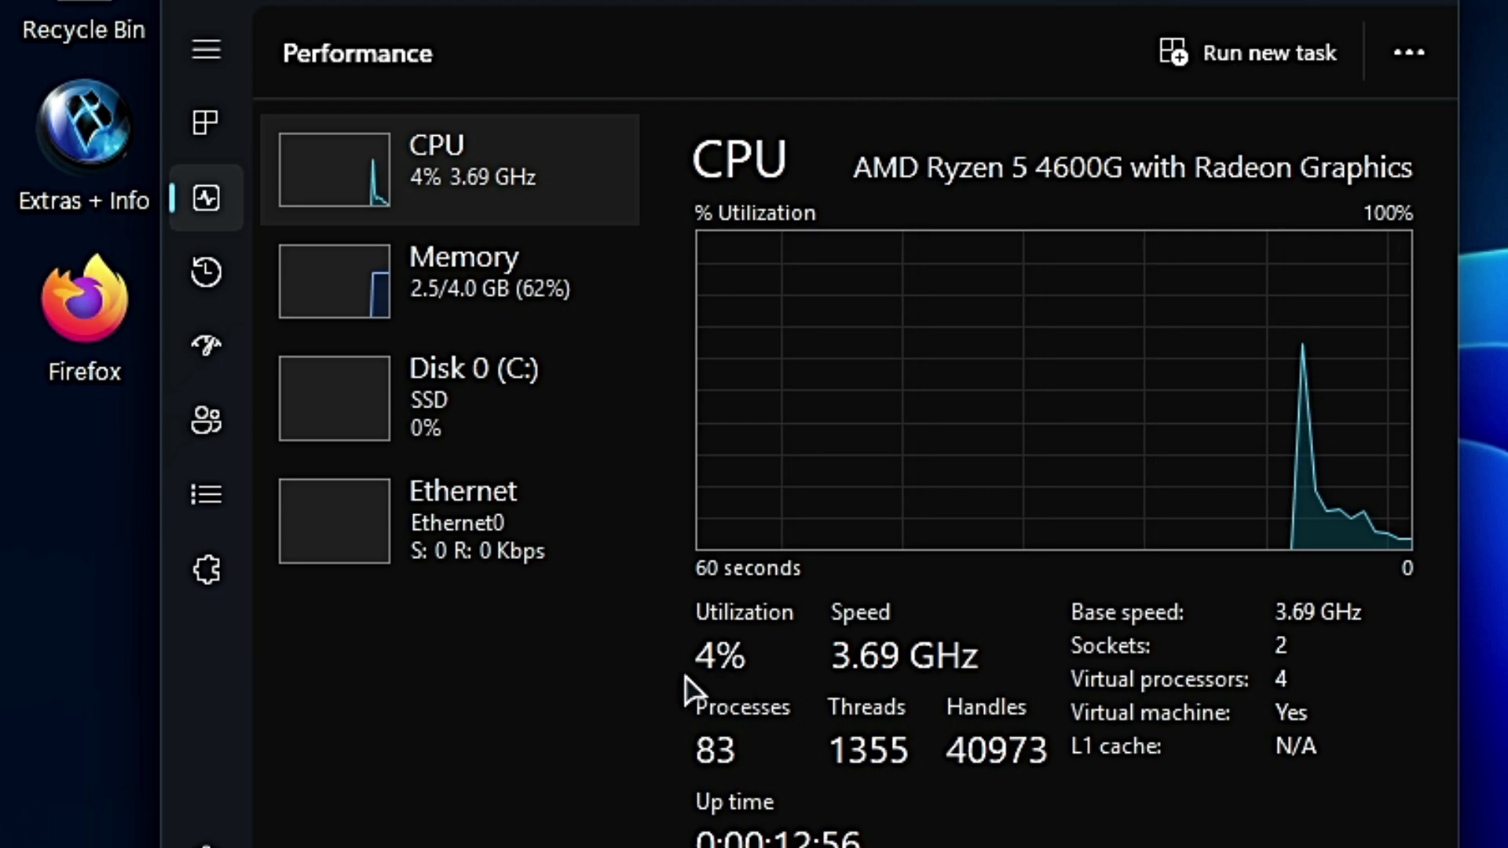
left_click(461, 290)
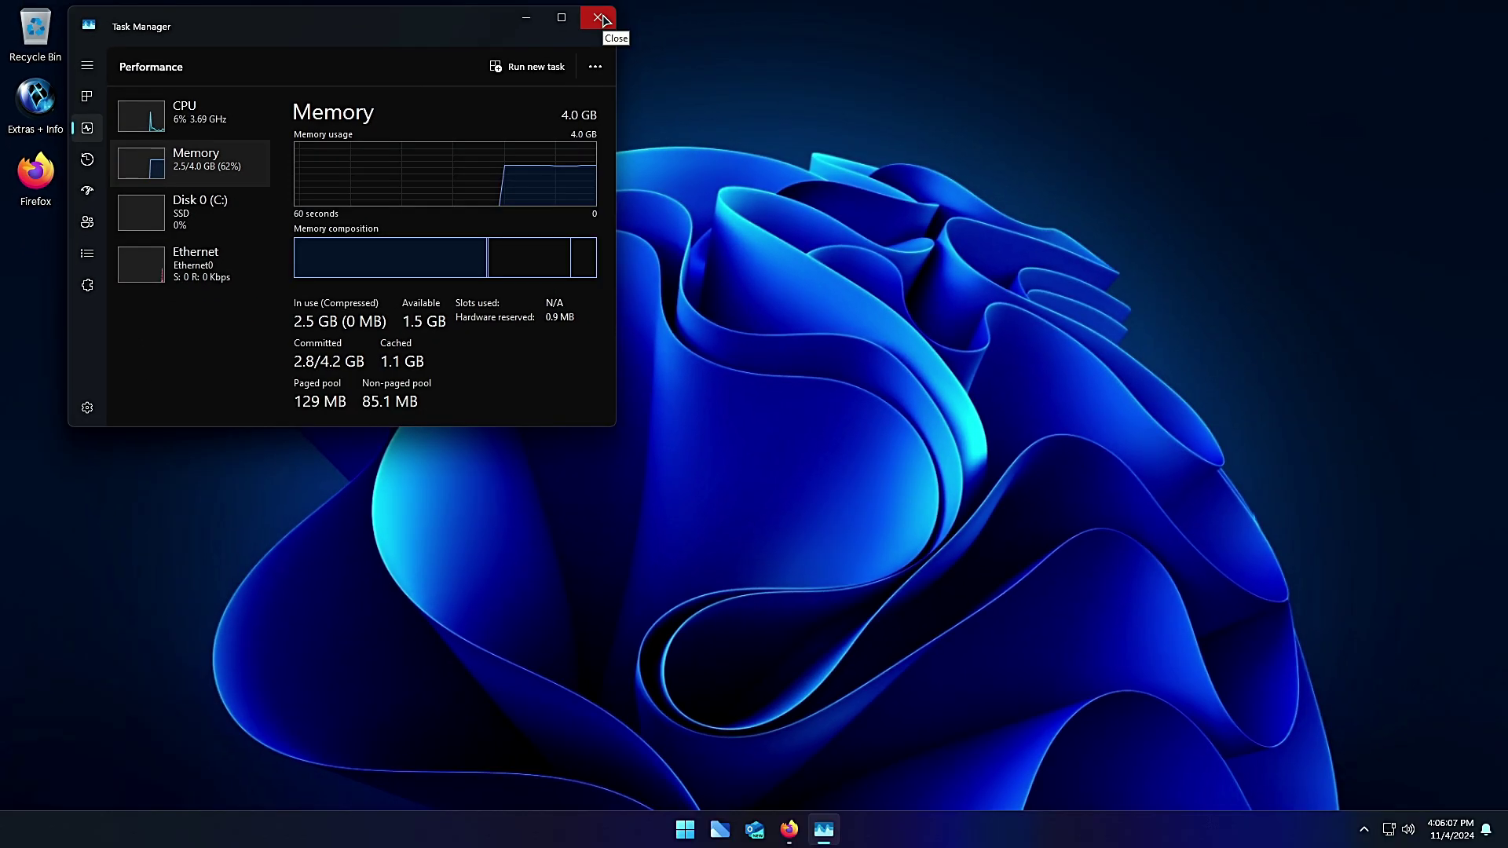
left_click(599, 16)
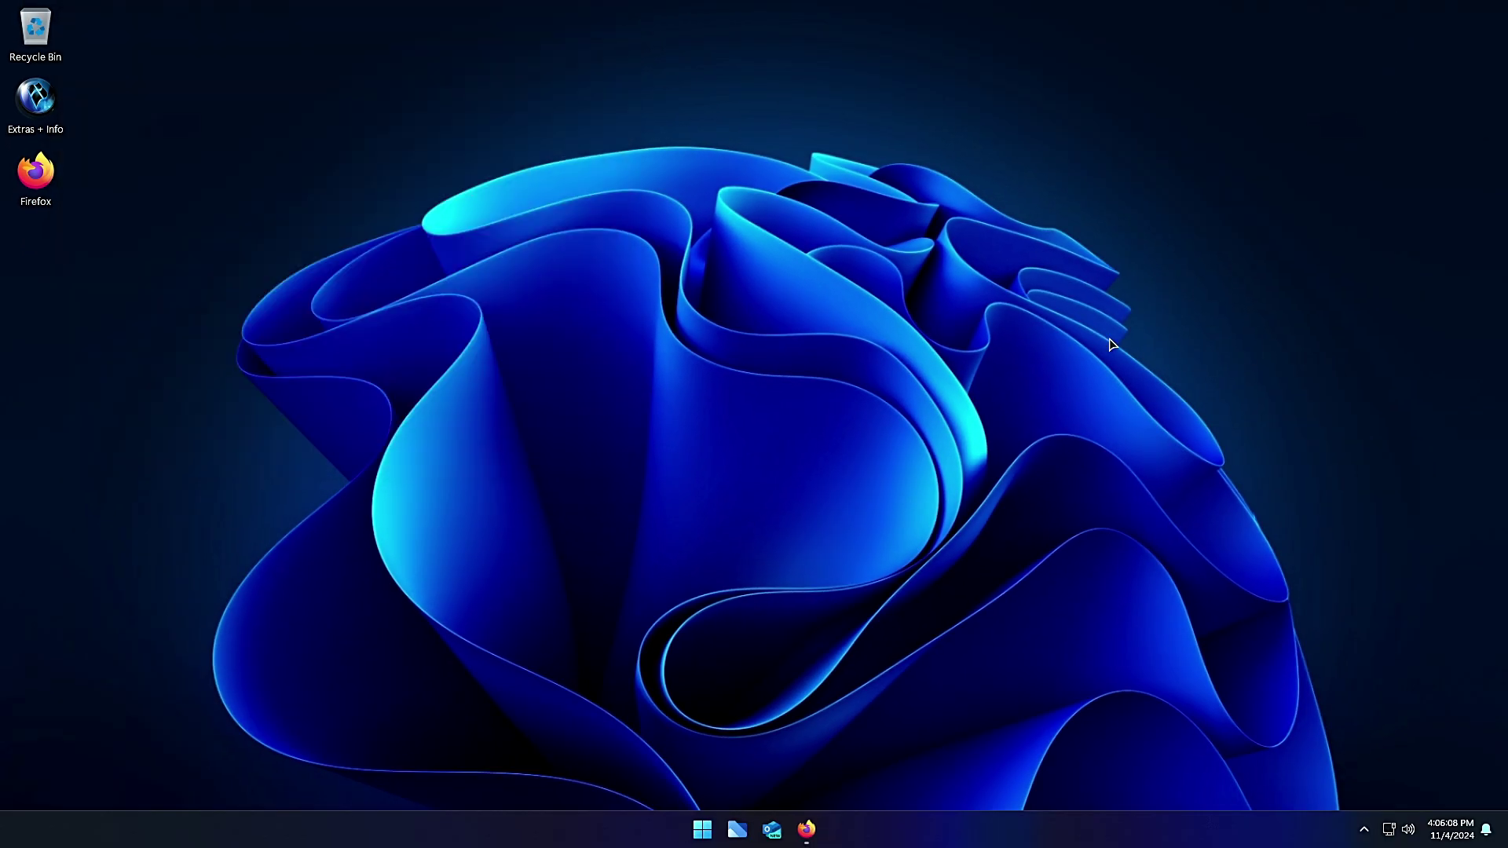